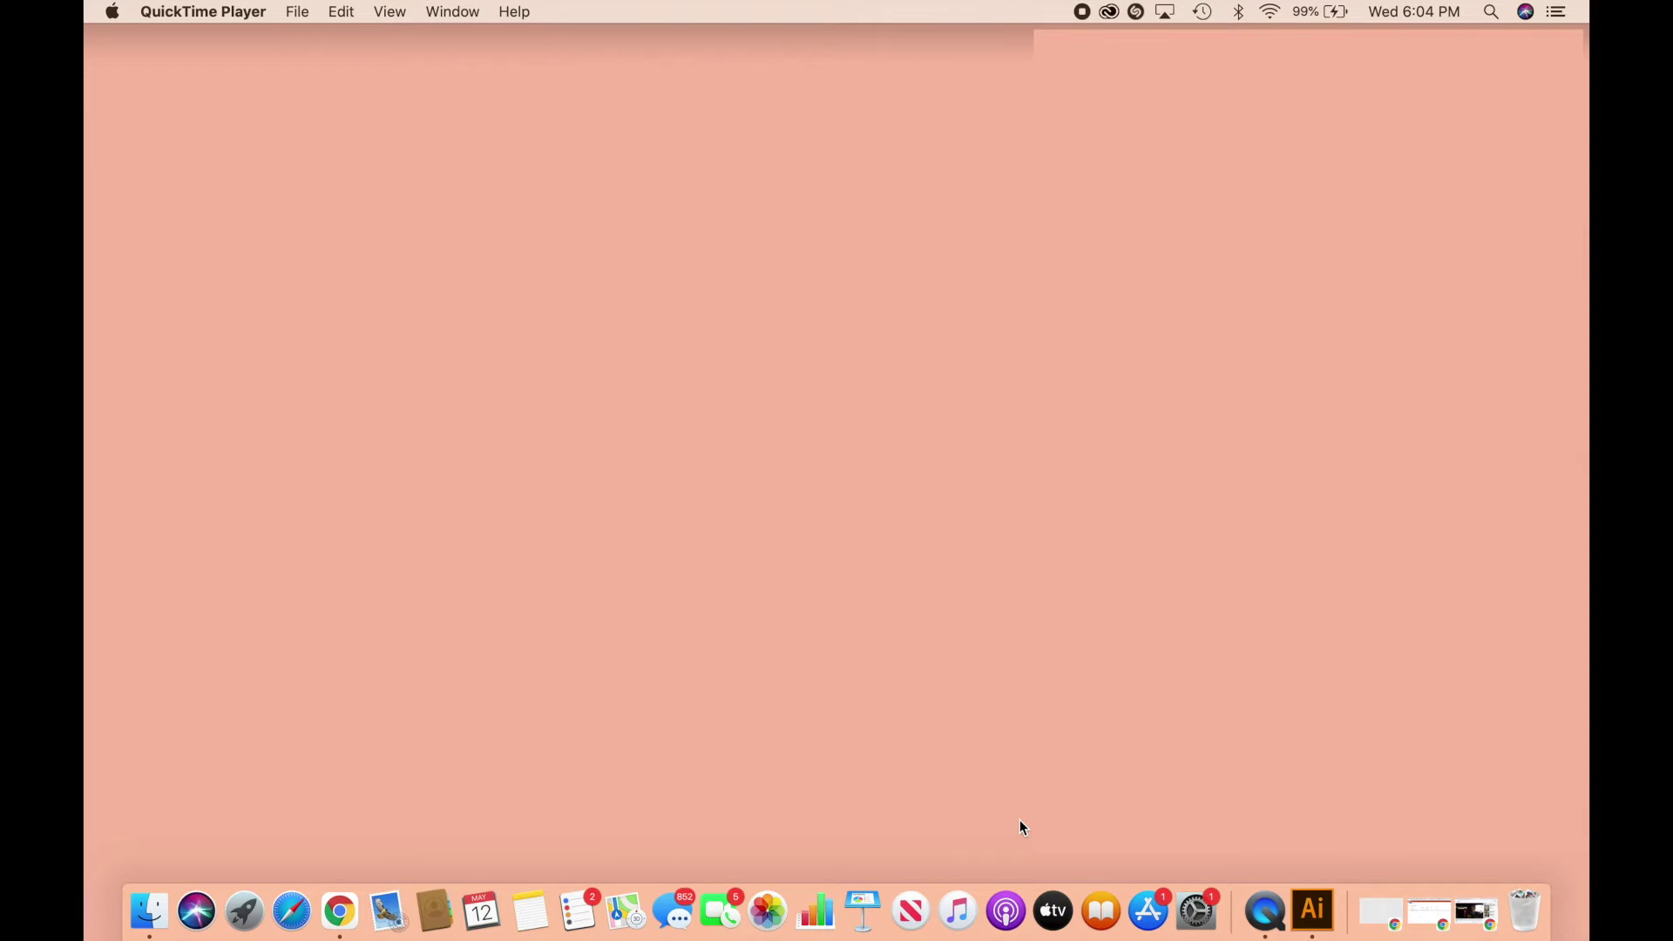
# - Switch to Illustrator, create a new 2560 x 1440 px document, and postpone the update reminder
pyautogui.click(1307, 921)
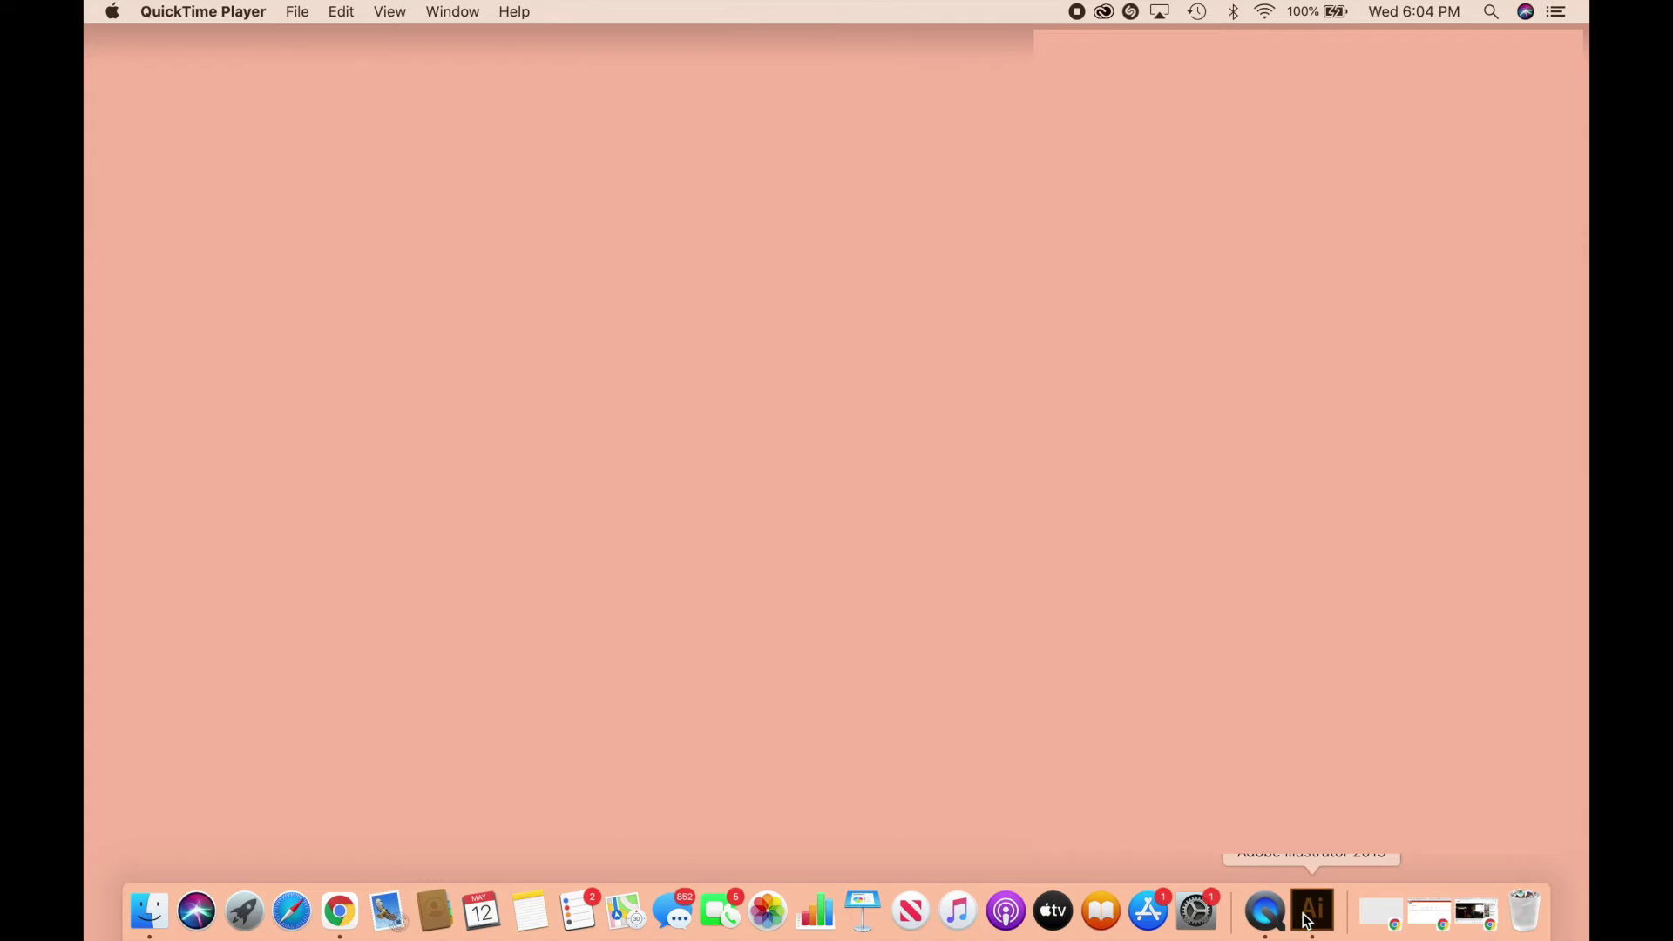
pyautogui.click(163, 253)
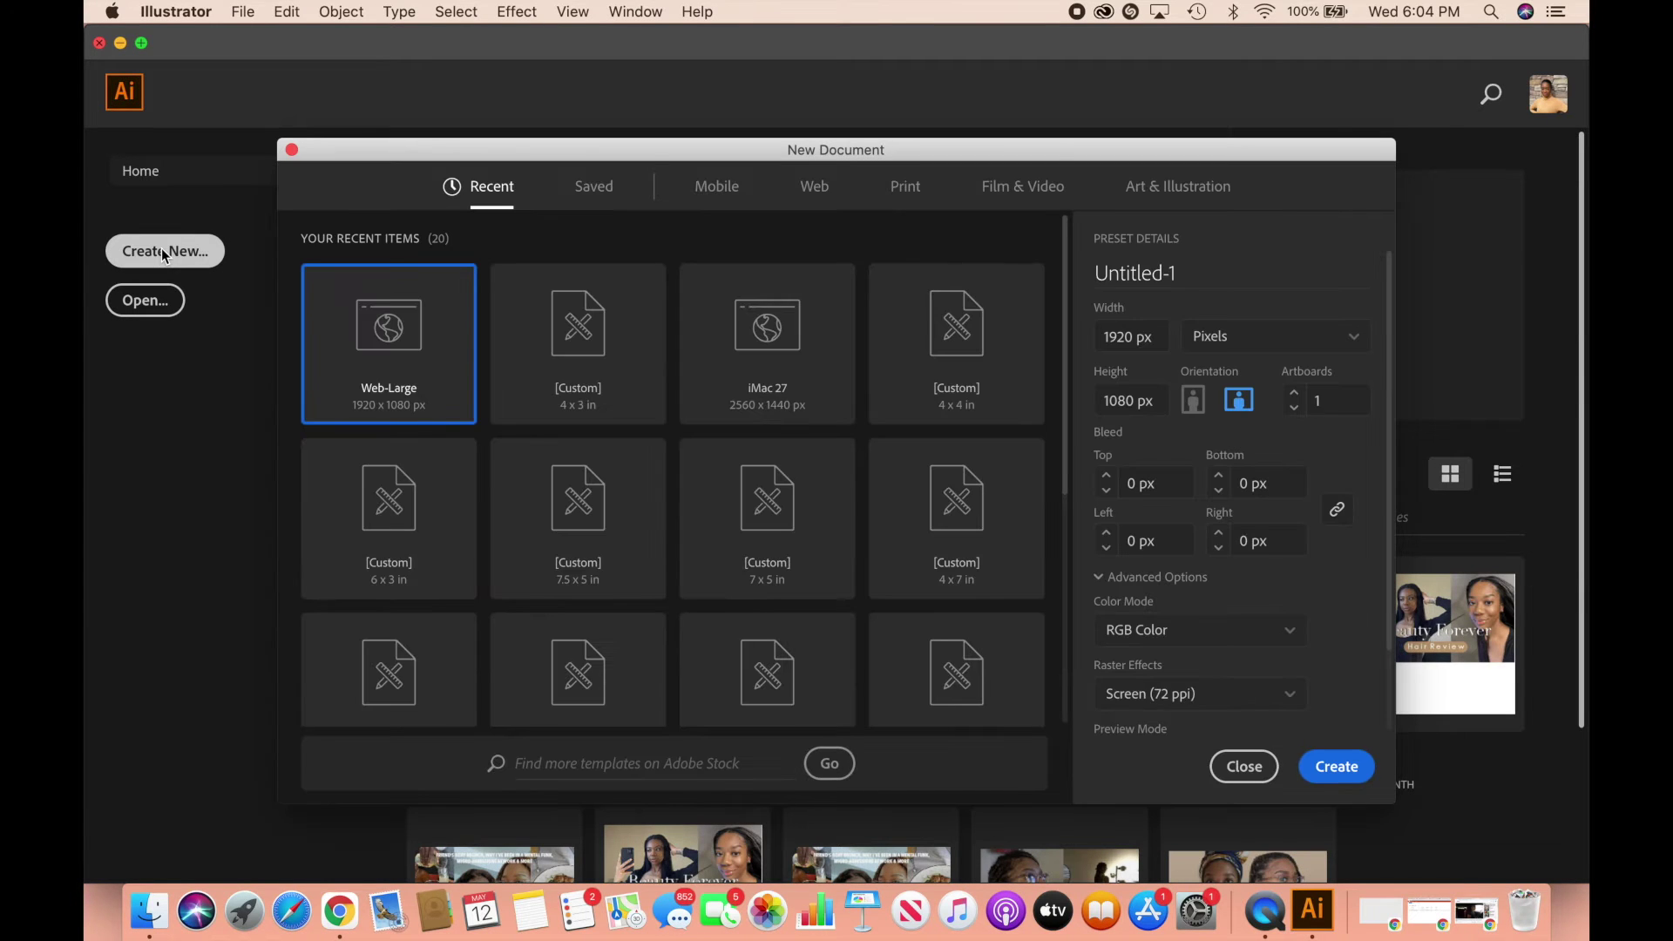
pyautogui.click(1123, 340)
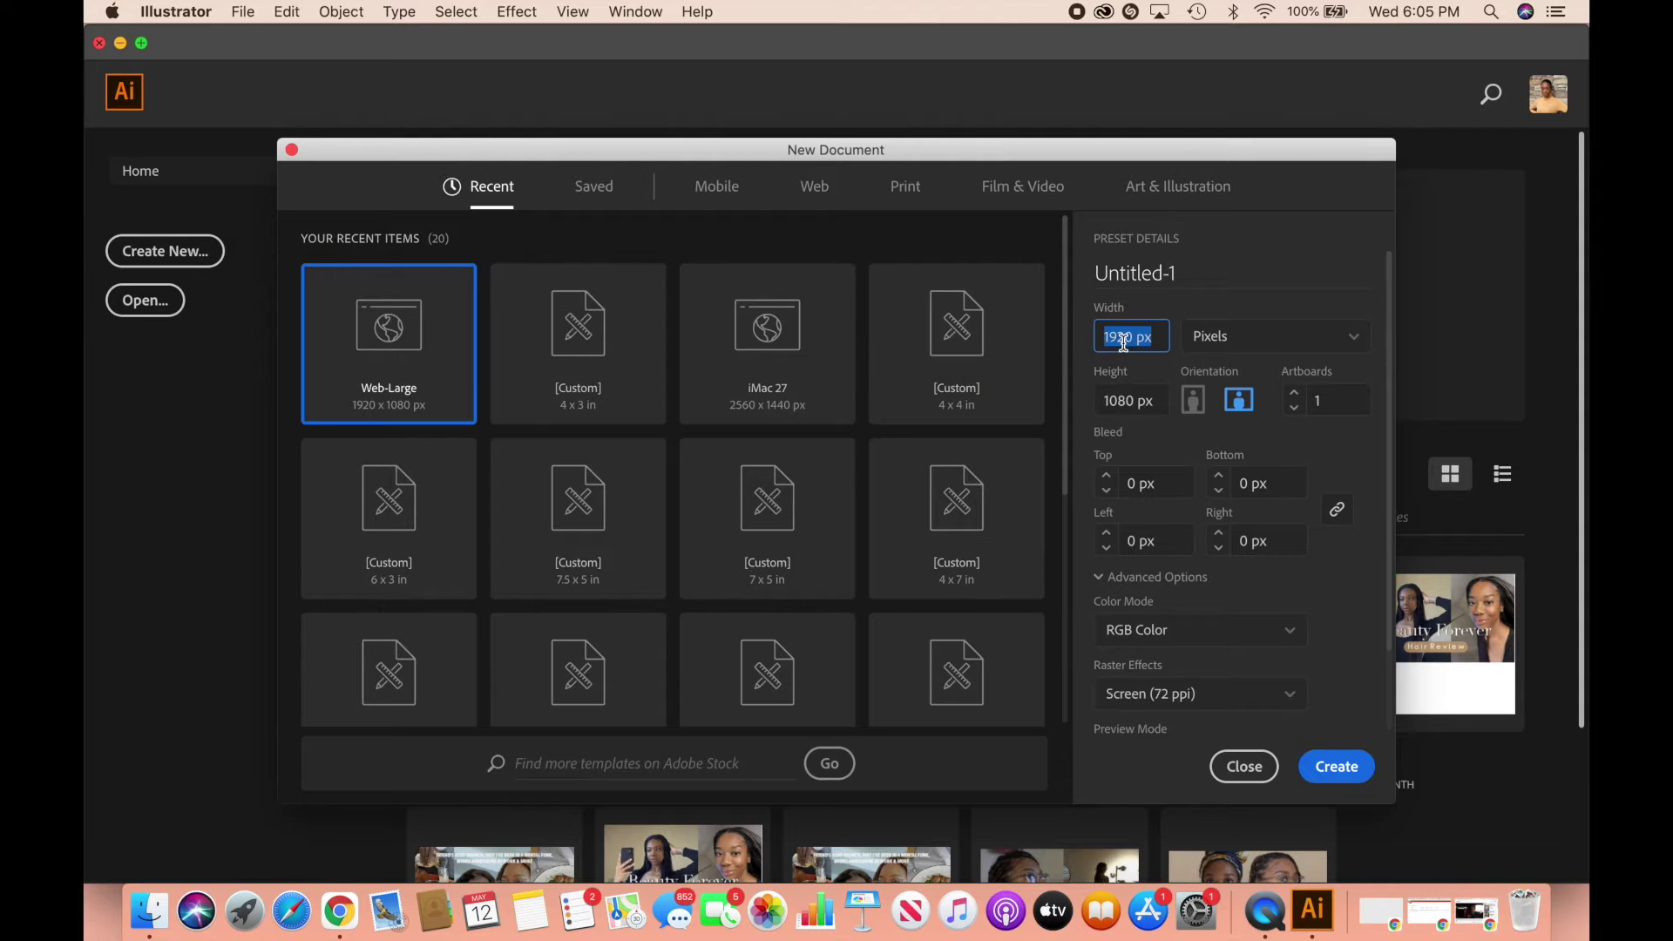
pyautogui.write('2560')
pyautogui.click(1120, 396)
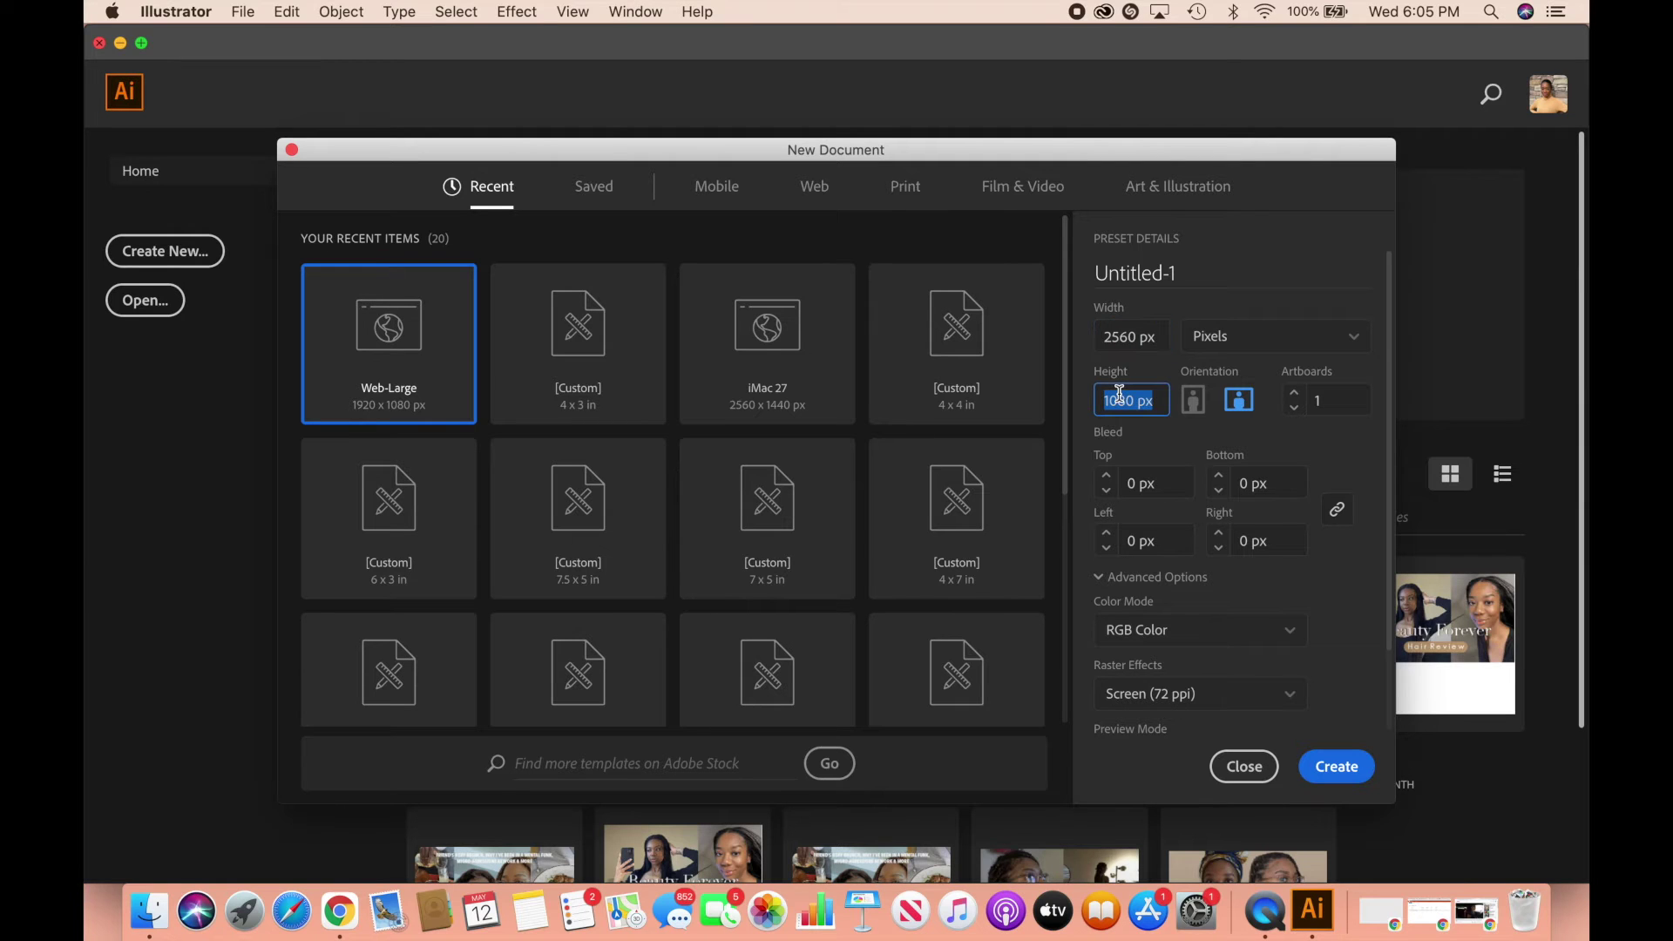
pyautogui.write('1440')
pyautogui.click(1336, 771)
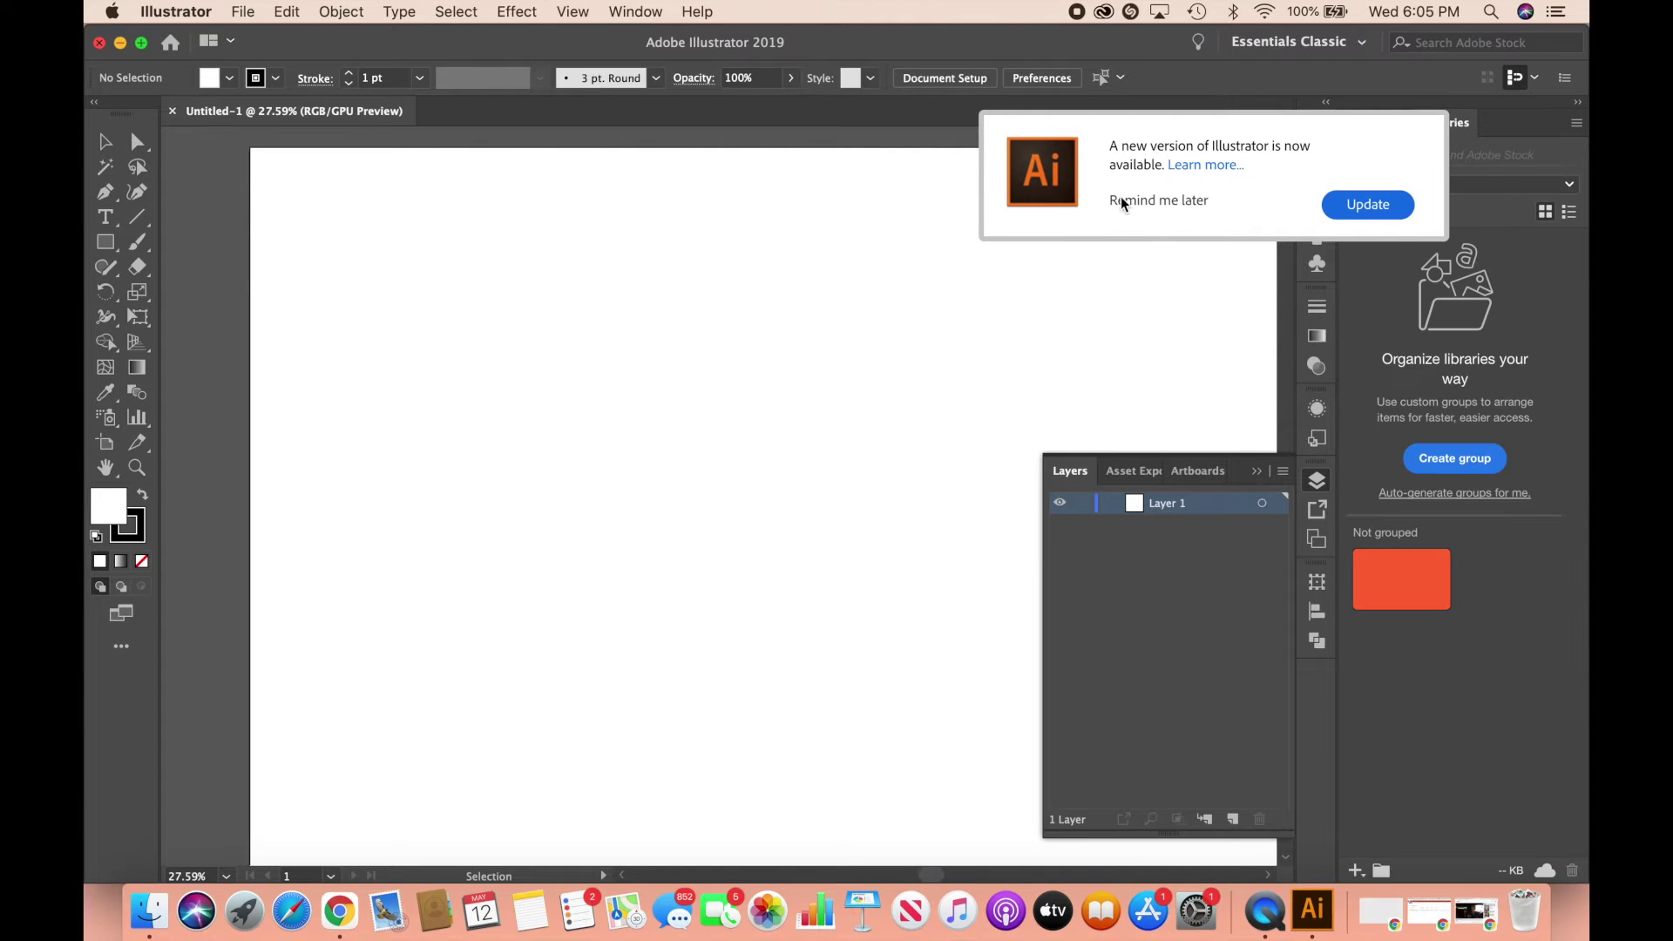
pyautogui.click(1119, 201)
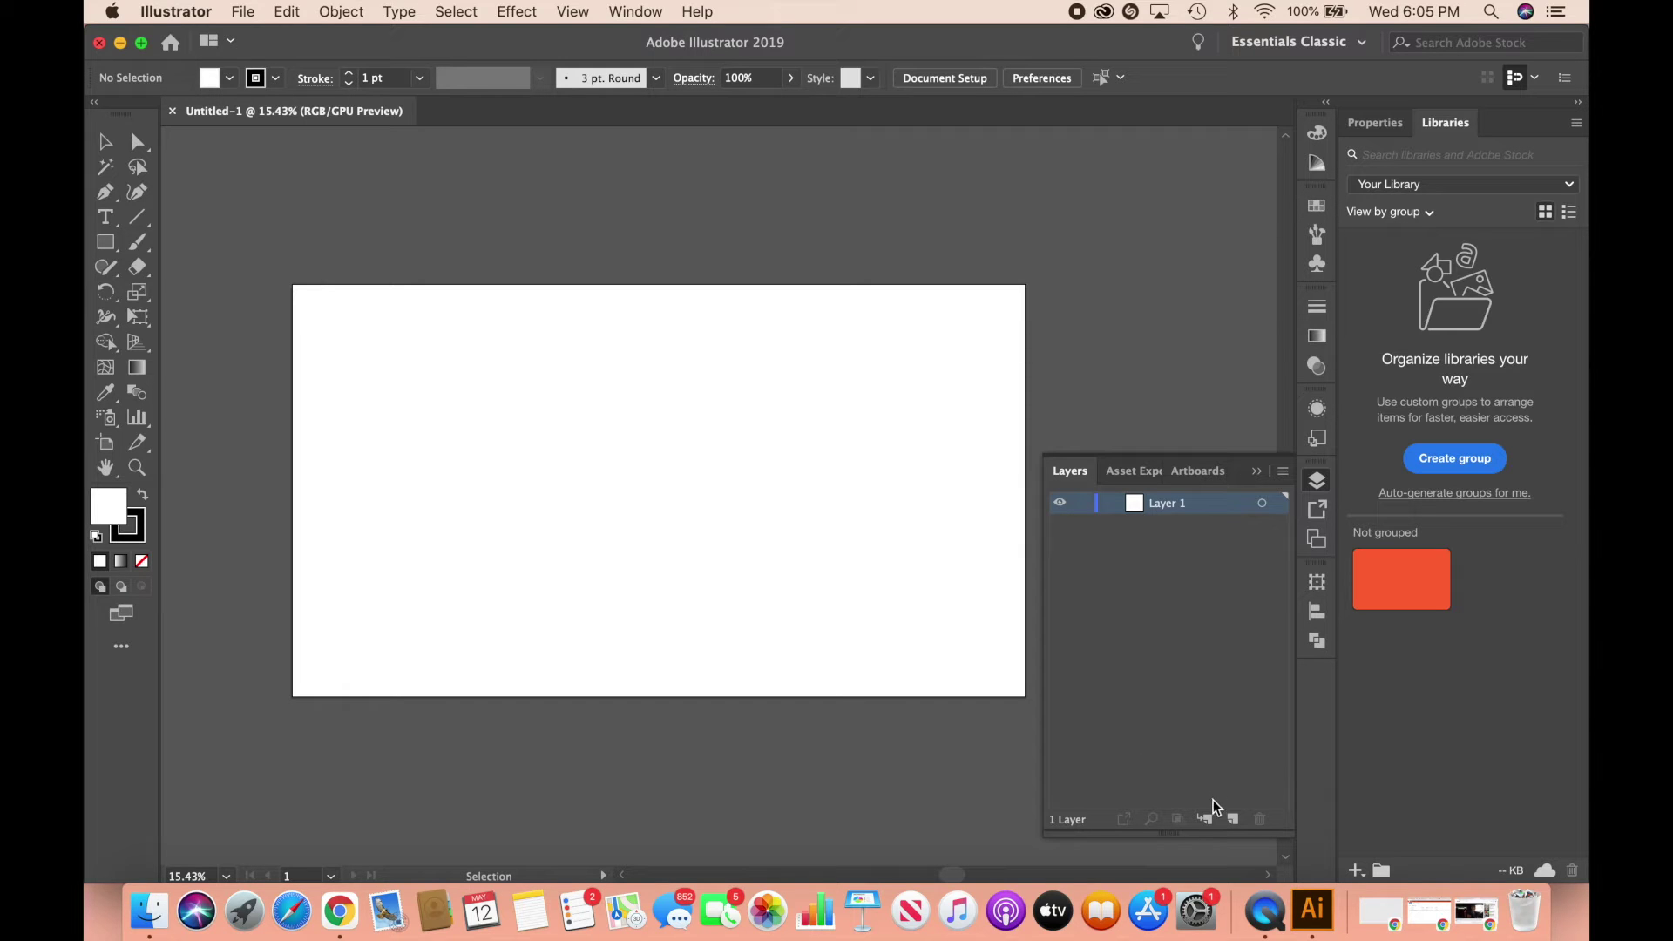
# - Add a second layer, naming the lower layer Background and the upper layer Text
pyautogui.click(1232, 819)
pyautogui.doubleClick(1165, 523)
pyautogui.write('Background')
pyautogui.press('Return')
pyautogui.doubleClick(1172, 502)
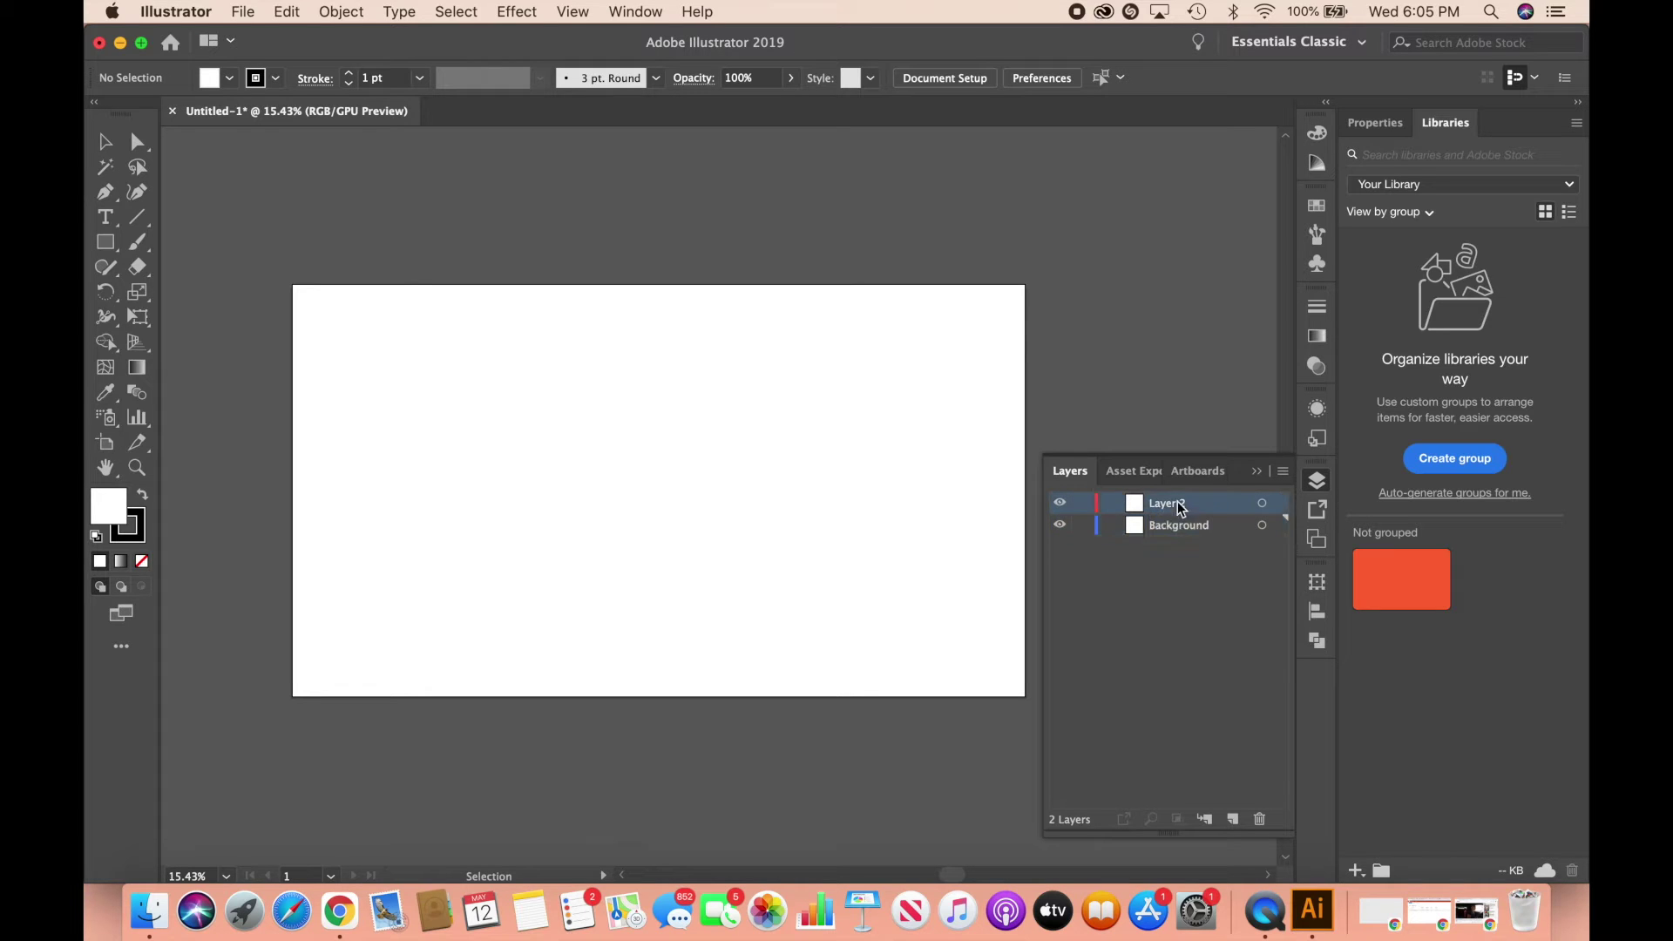
pyautogui.write('Text')
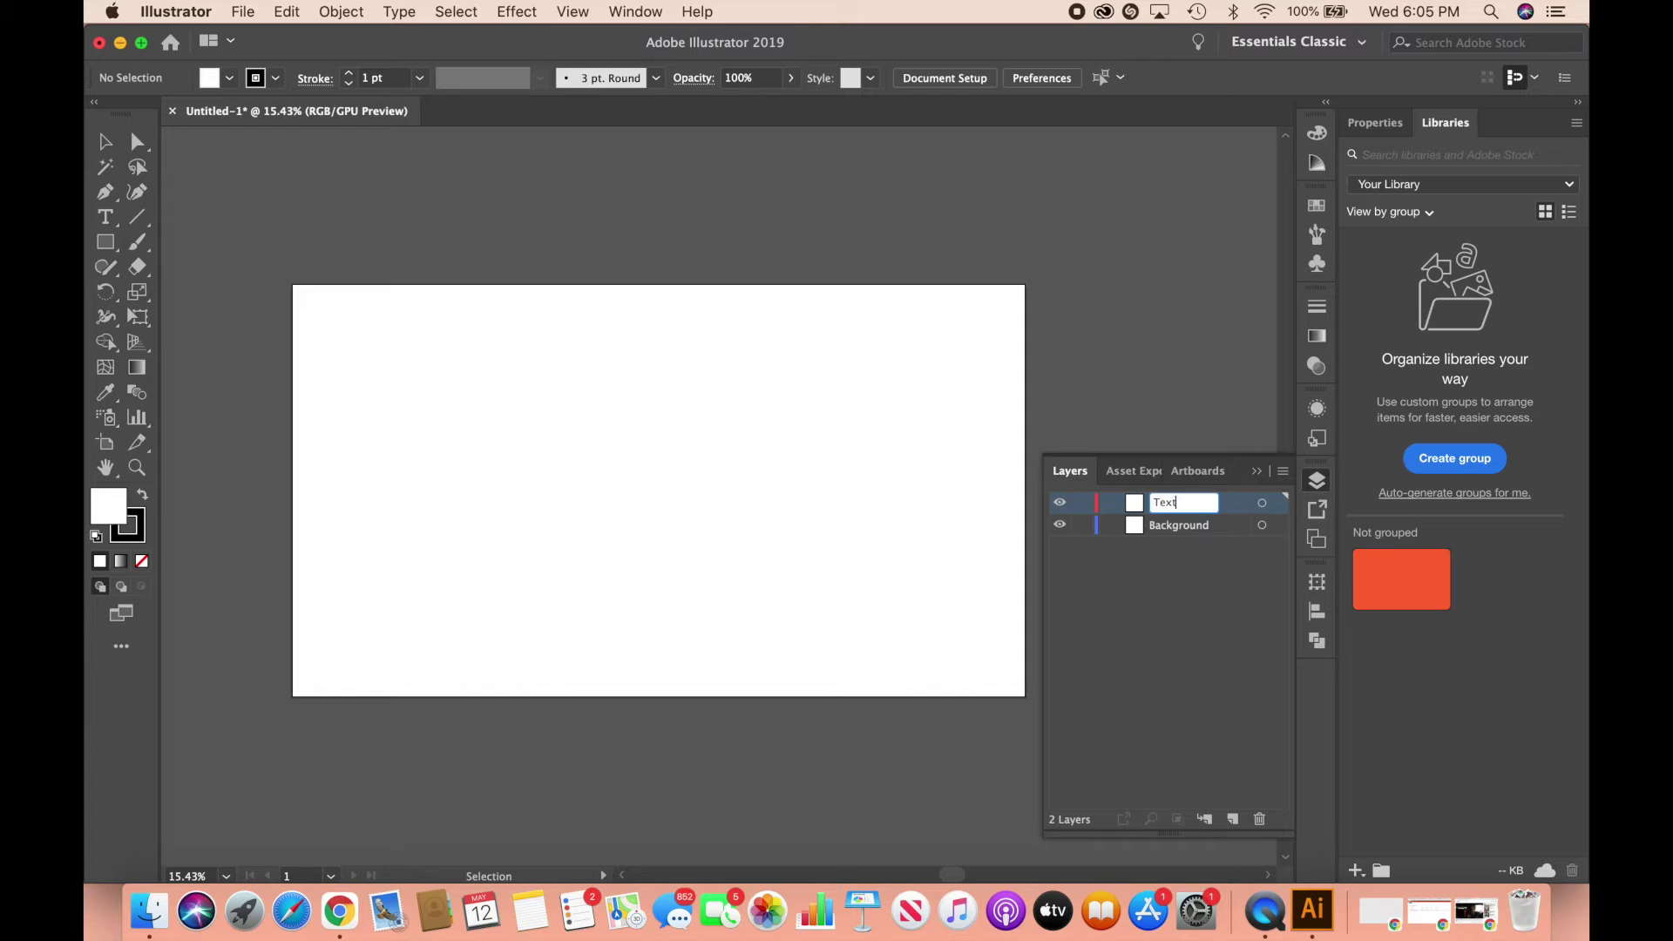
pyautogui.press('Return')
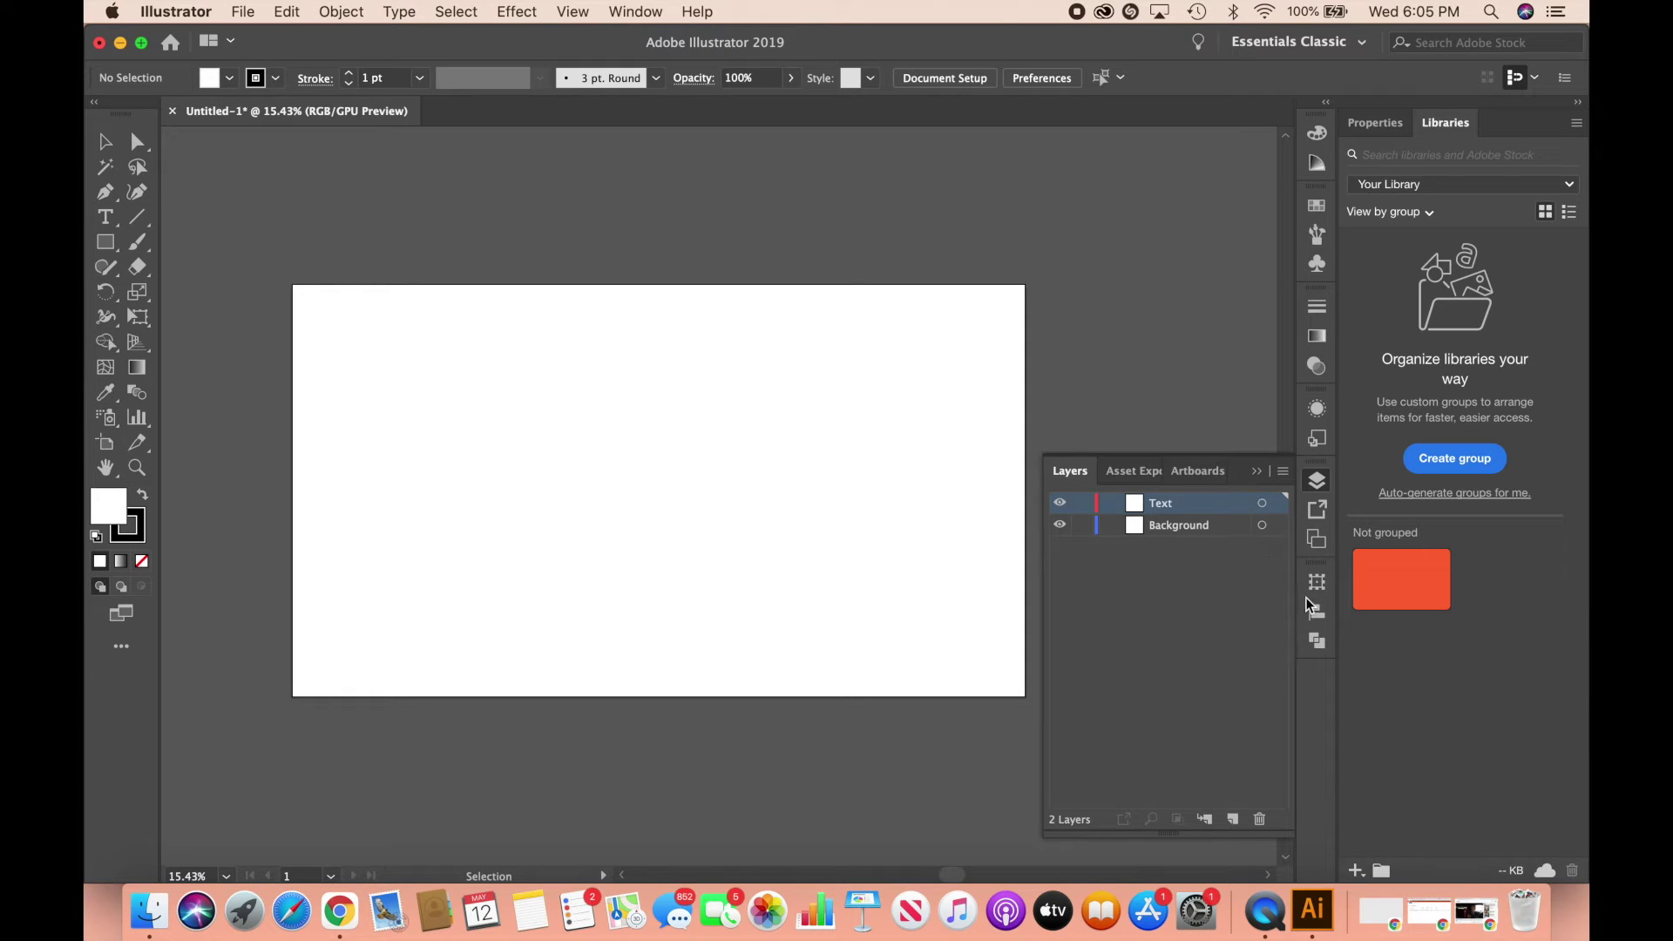
# - Cover the whole artboard with a tan rectangle on the Background layer, then lock that layer
pyautogui.click(1213, 525)
pyautogui.click(1317, 205)
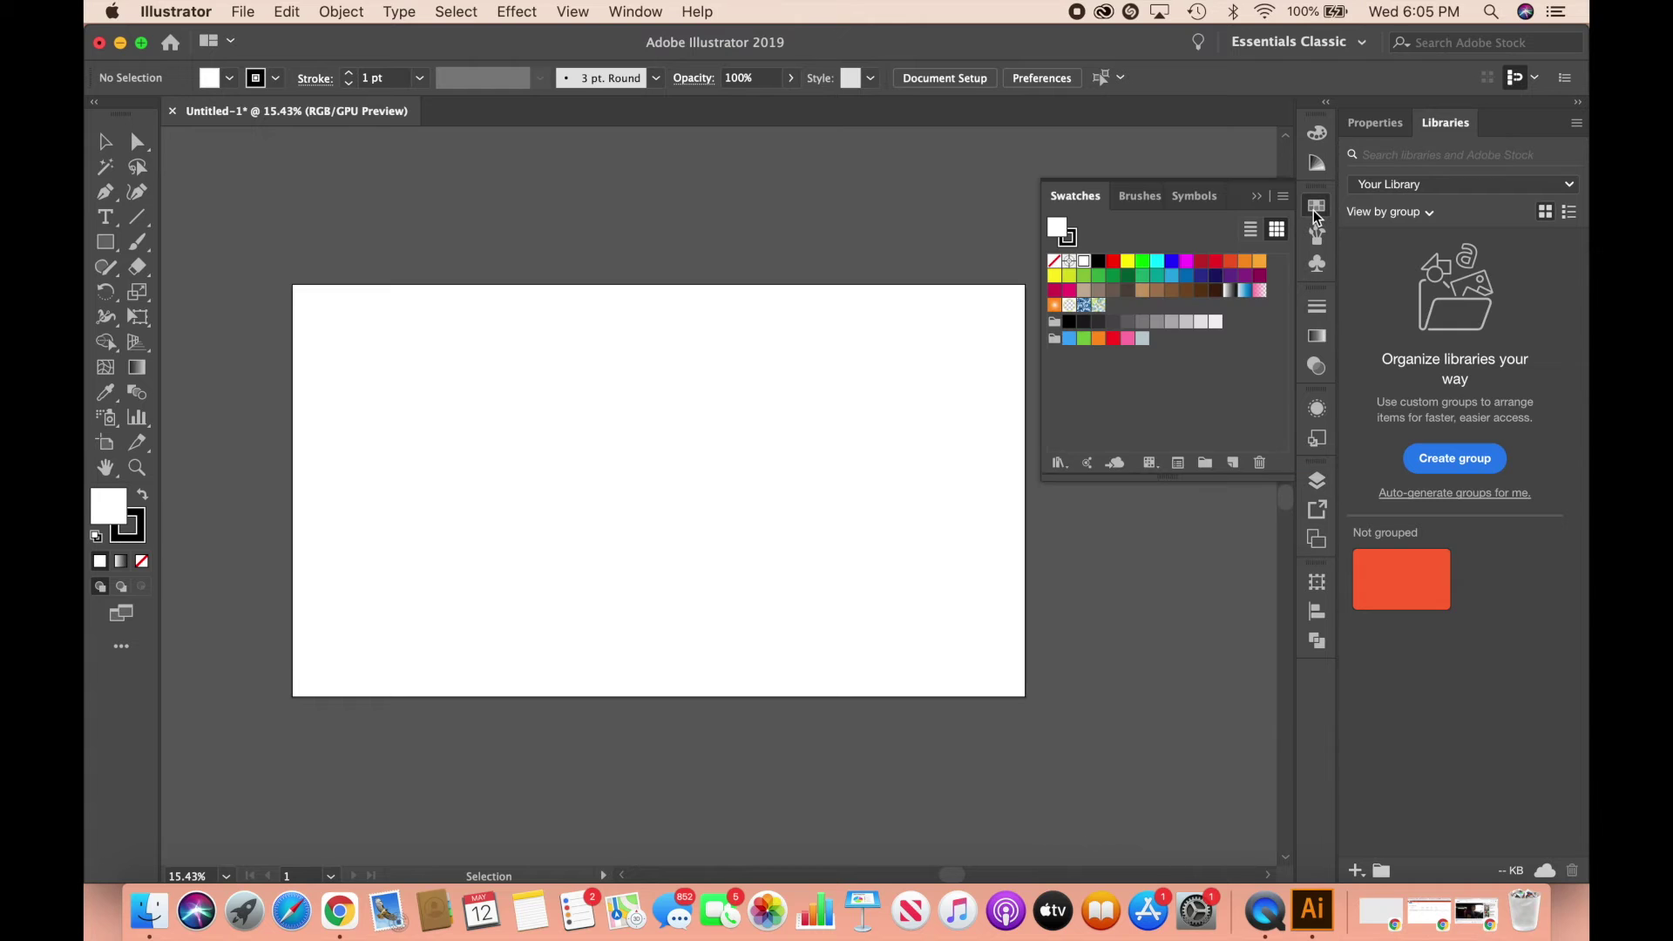
pyautogui.click(1141, 290)
pyautogui.click(1317, 480)
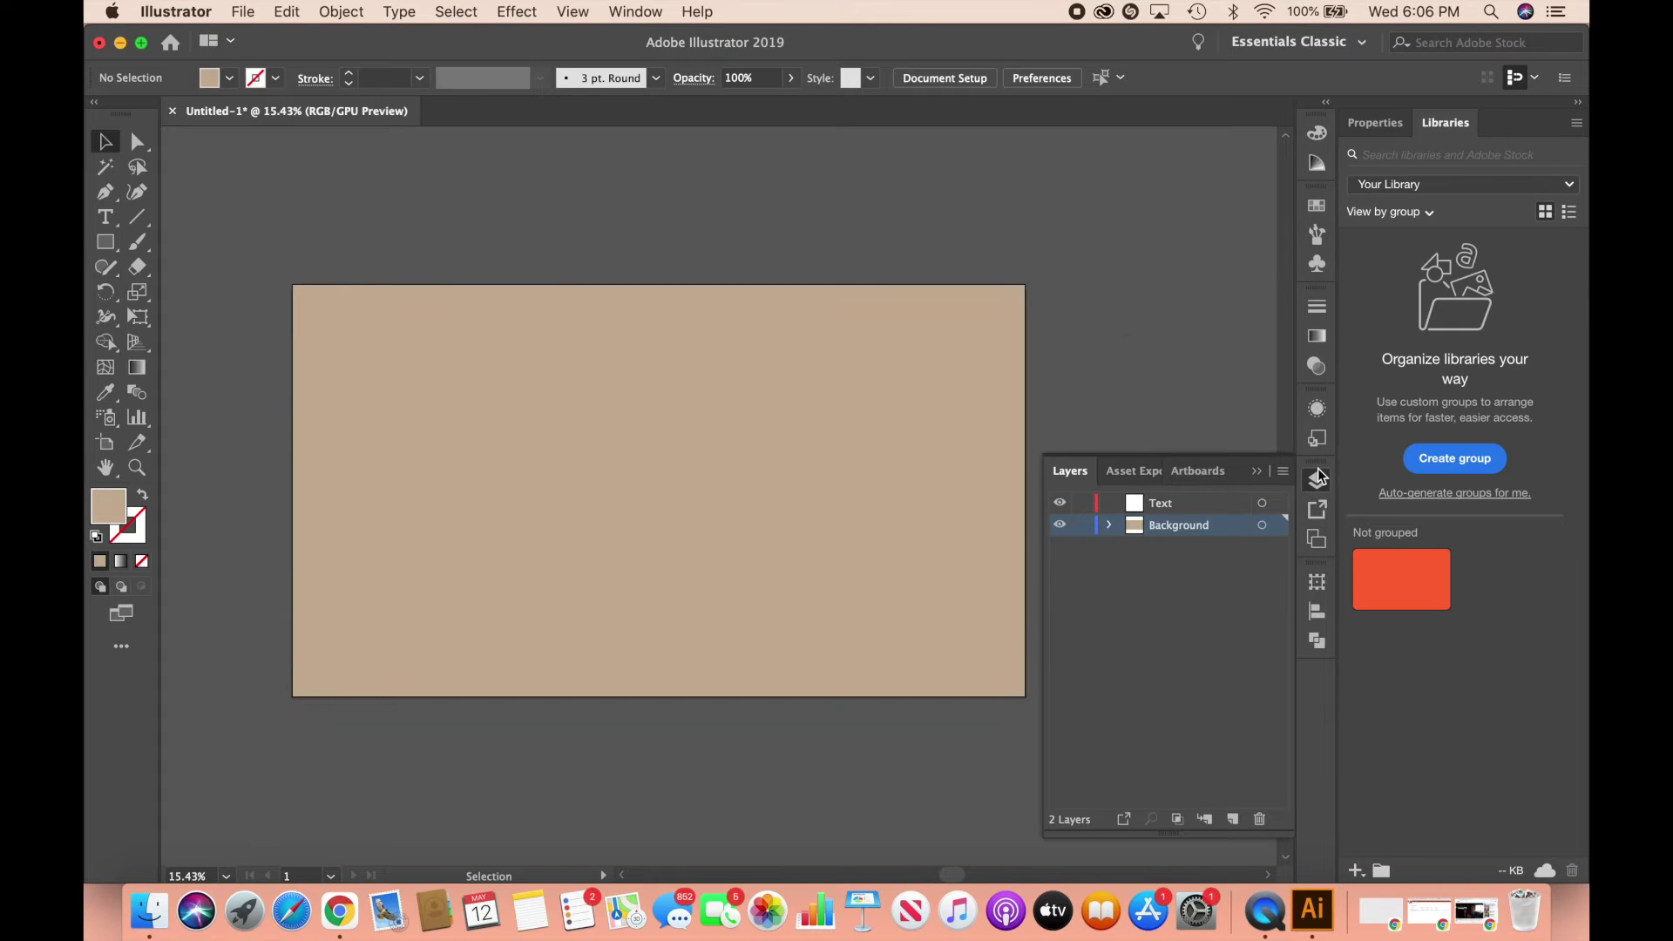
pyautogui.click(1084, 526)
# - On the Text layer, write "ShoGlizzy" in the full-width text frame at 200 pt, center-aligned
pyautogui.click(1159, 506)
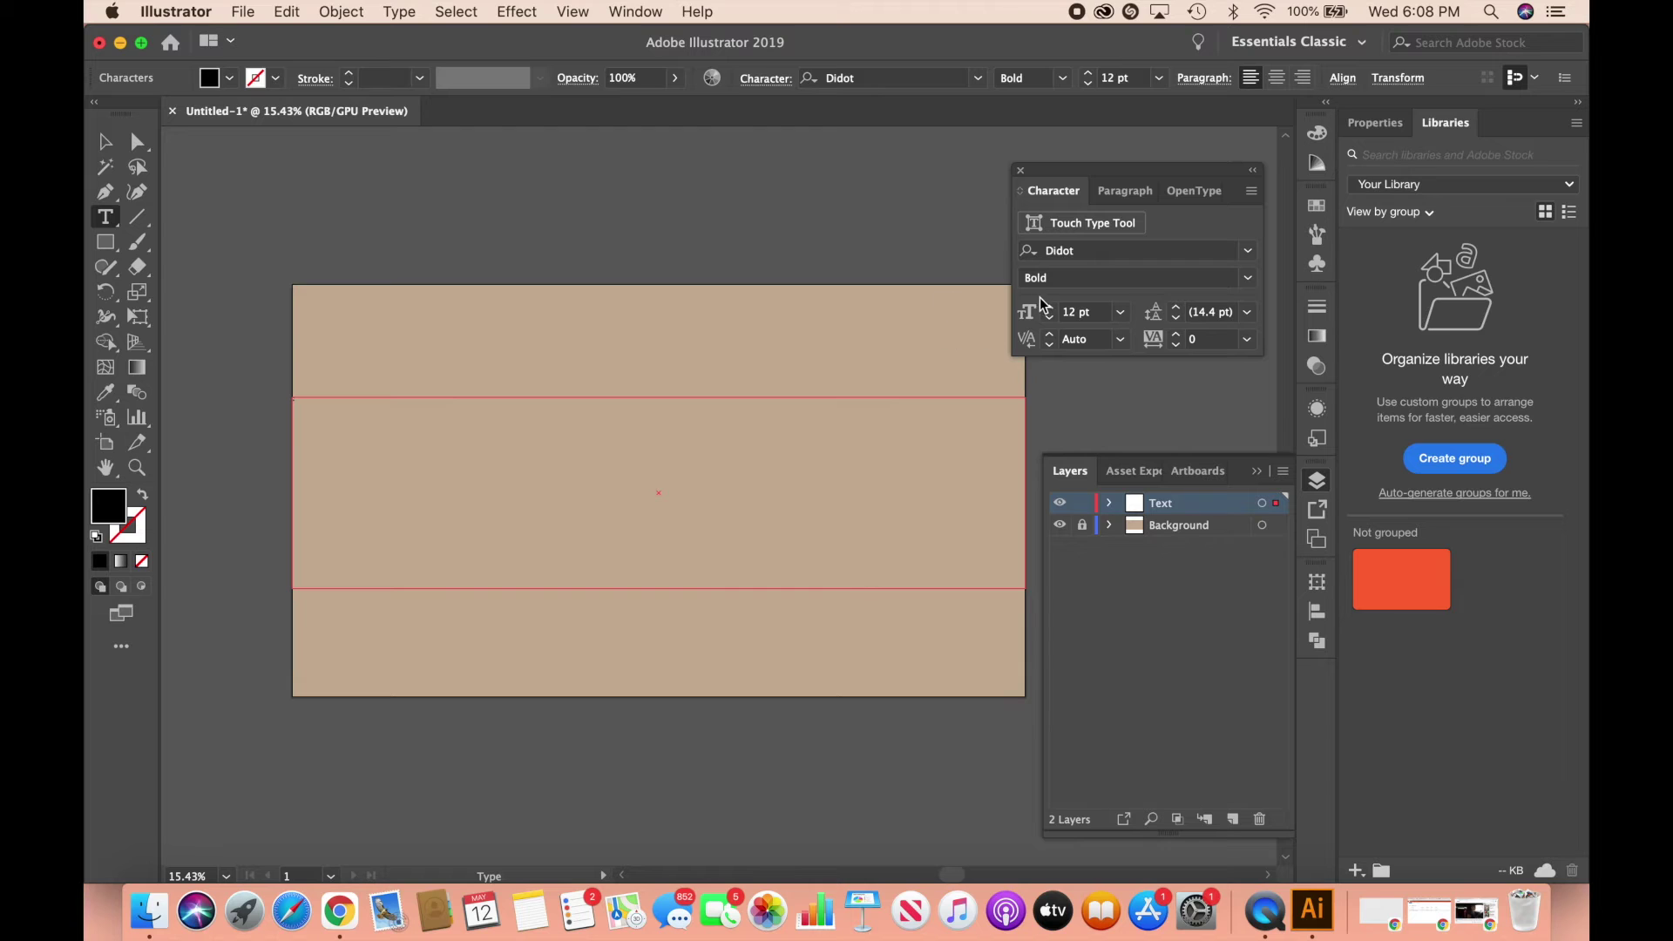
pyautogui.click(1071, 312)
pyautogui.write('200')
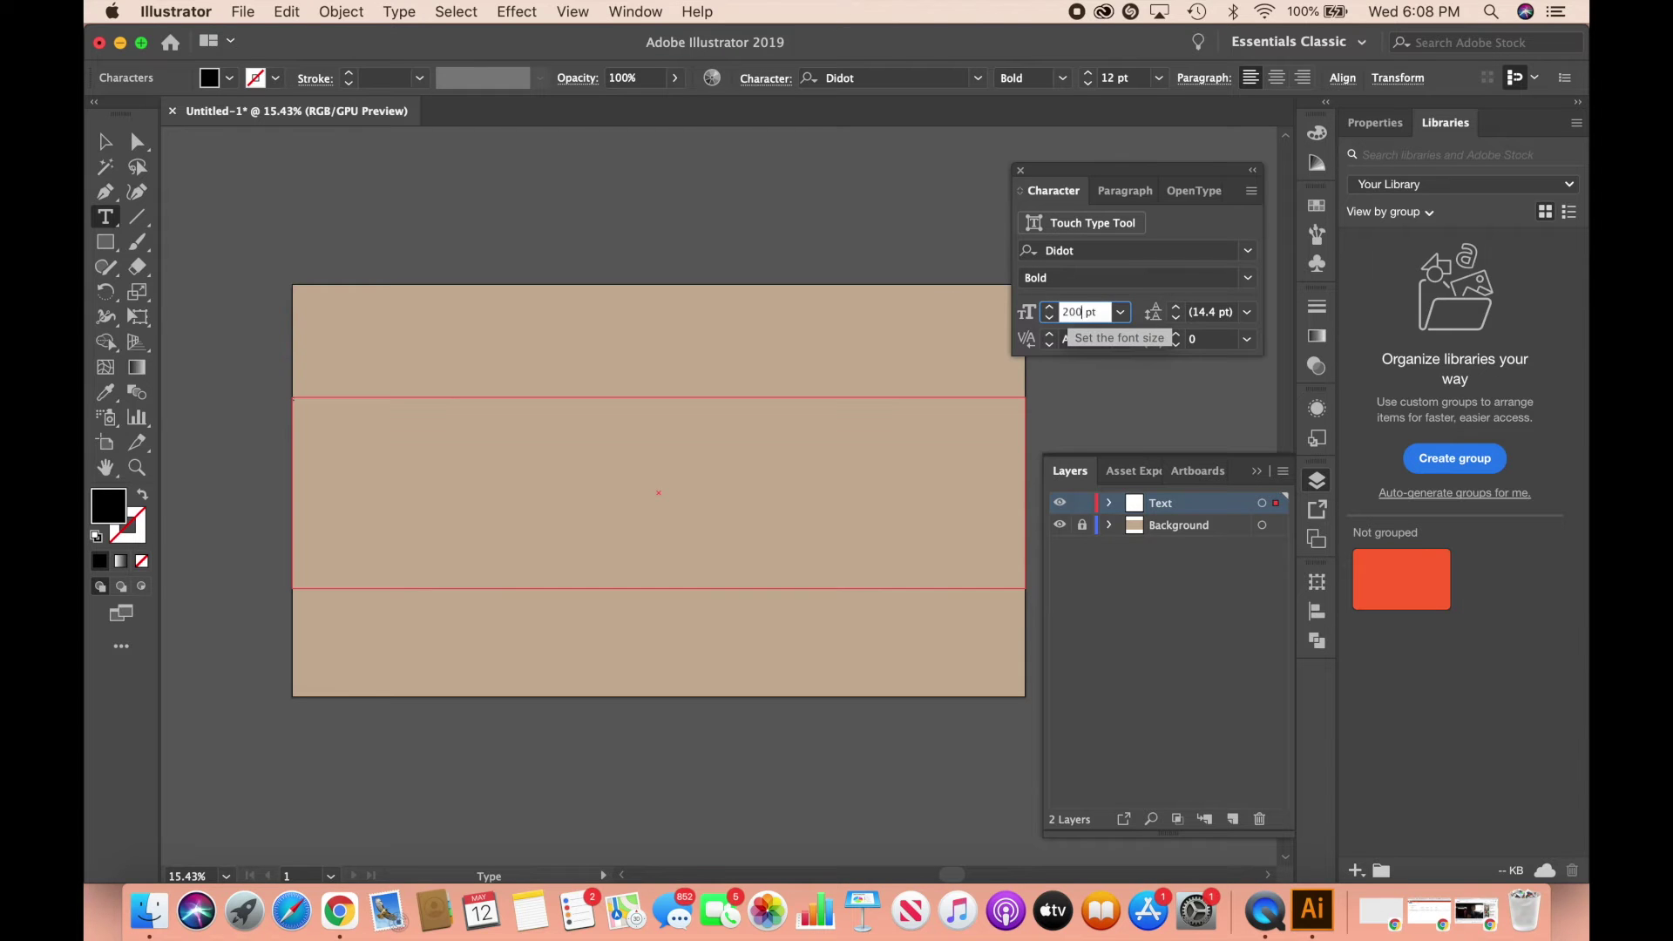
pyautogui.press('Return')
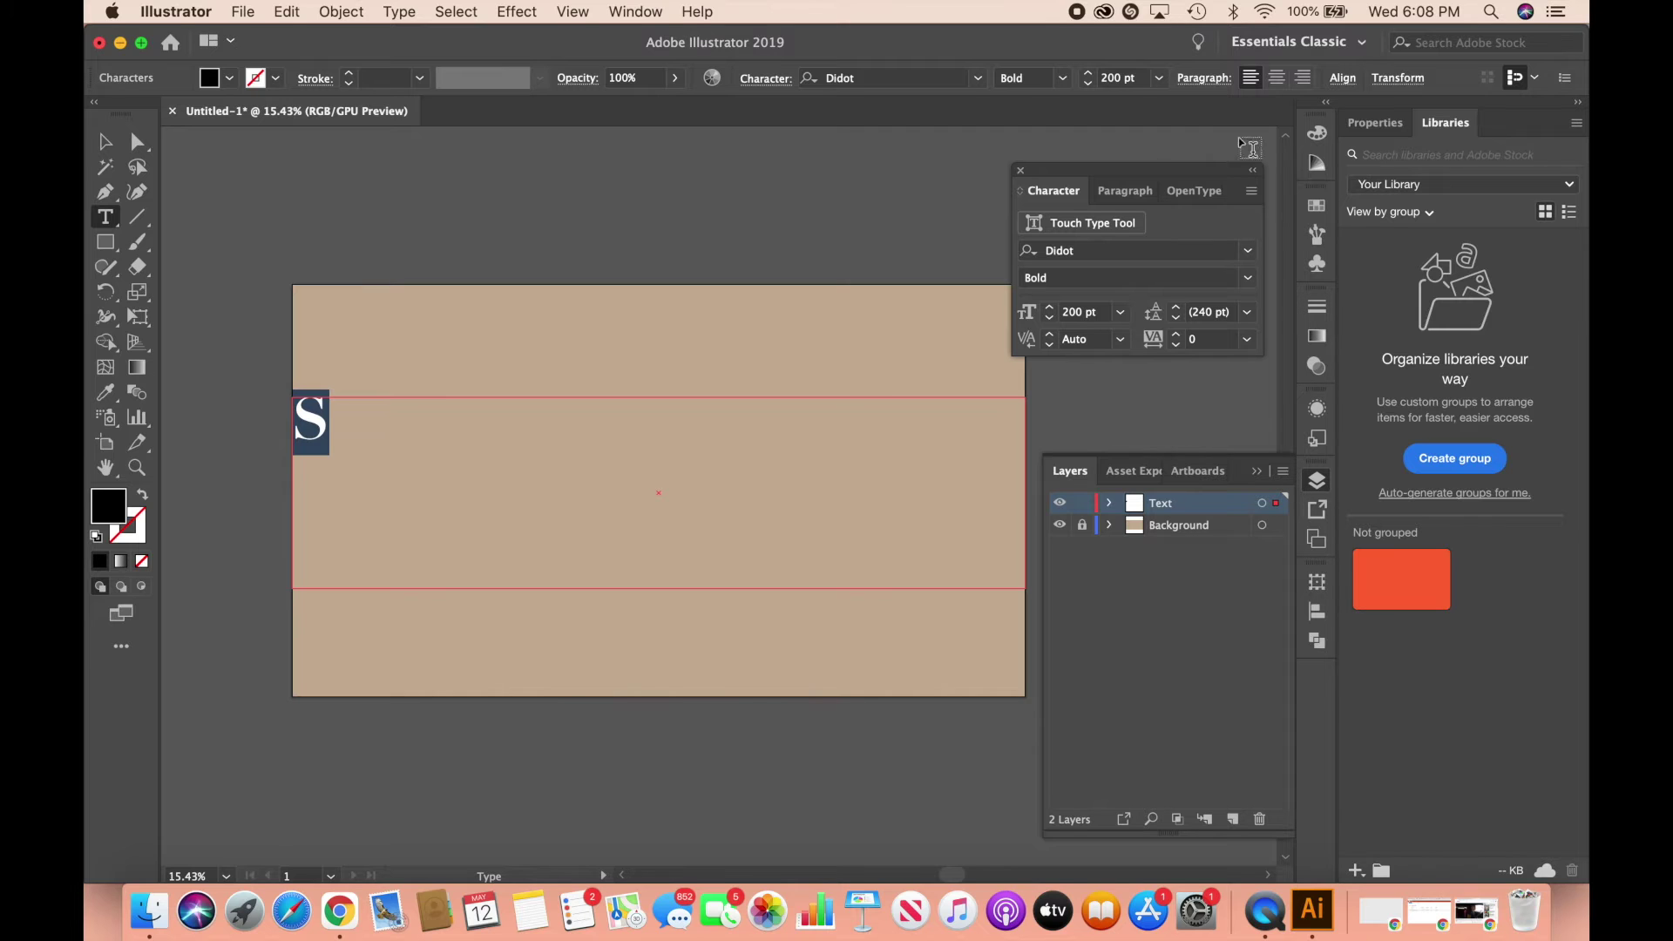
pyautogui.click(1281, 79)
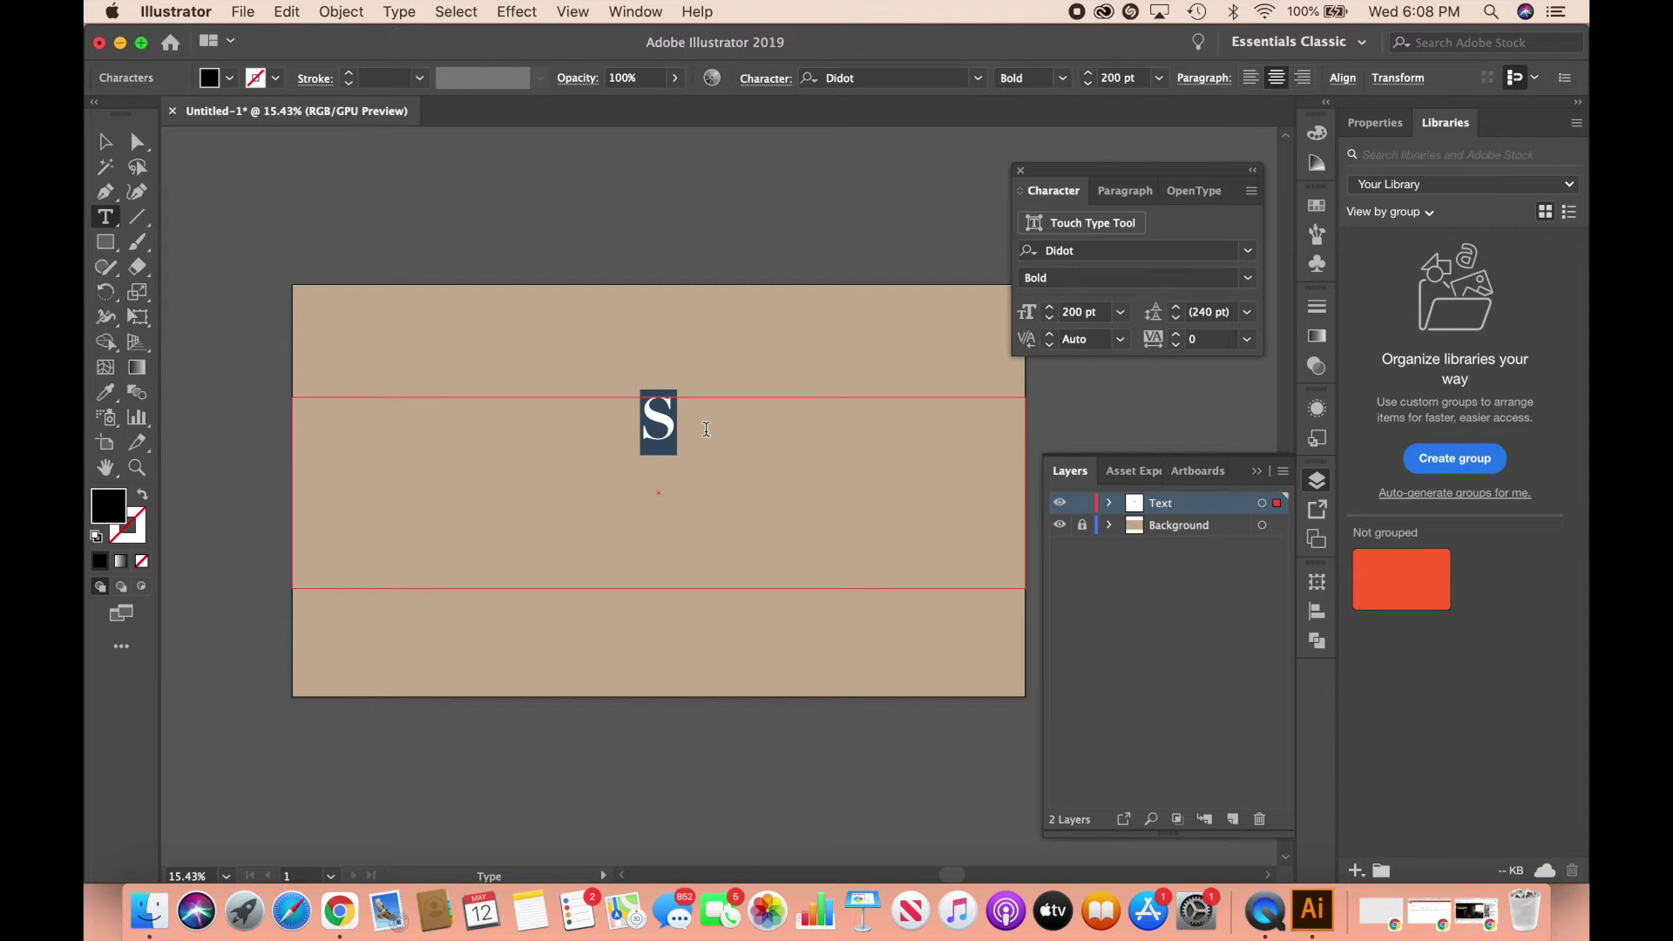
pyautogui.press('Right')
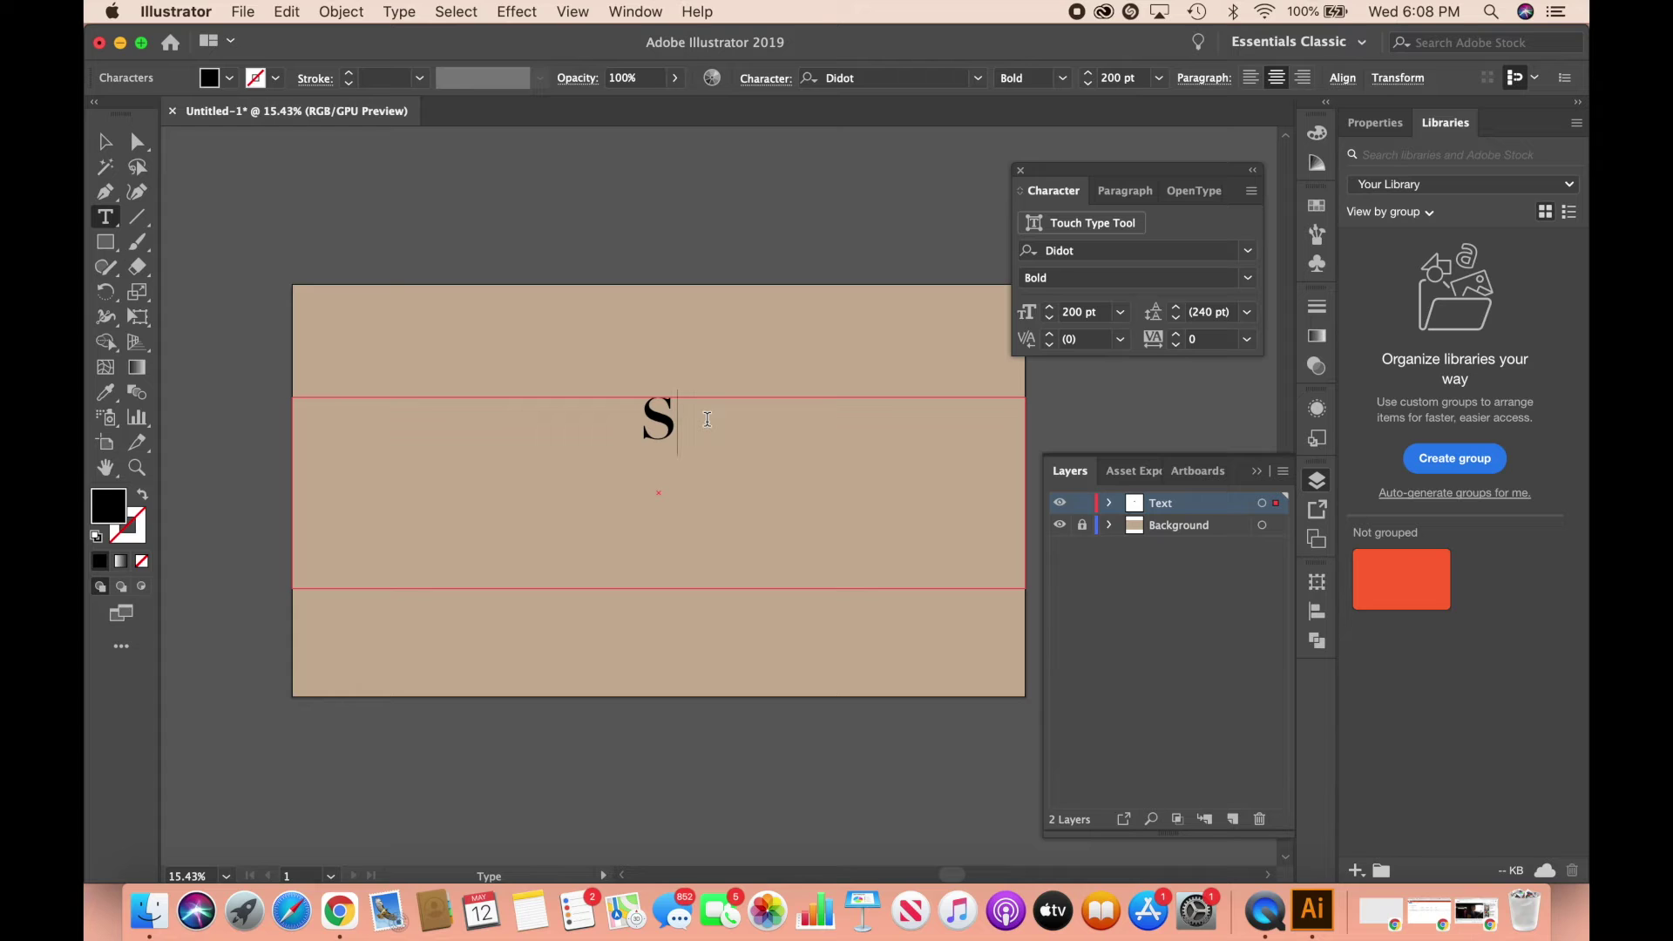
pyautogui.write('ho')
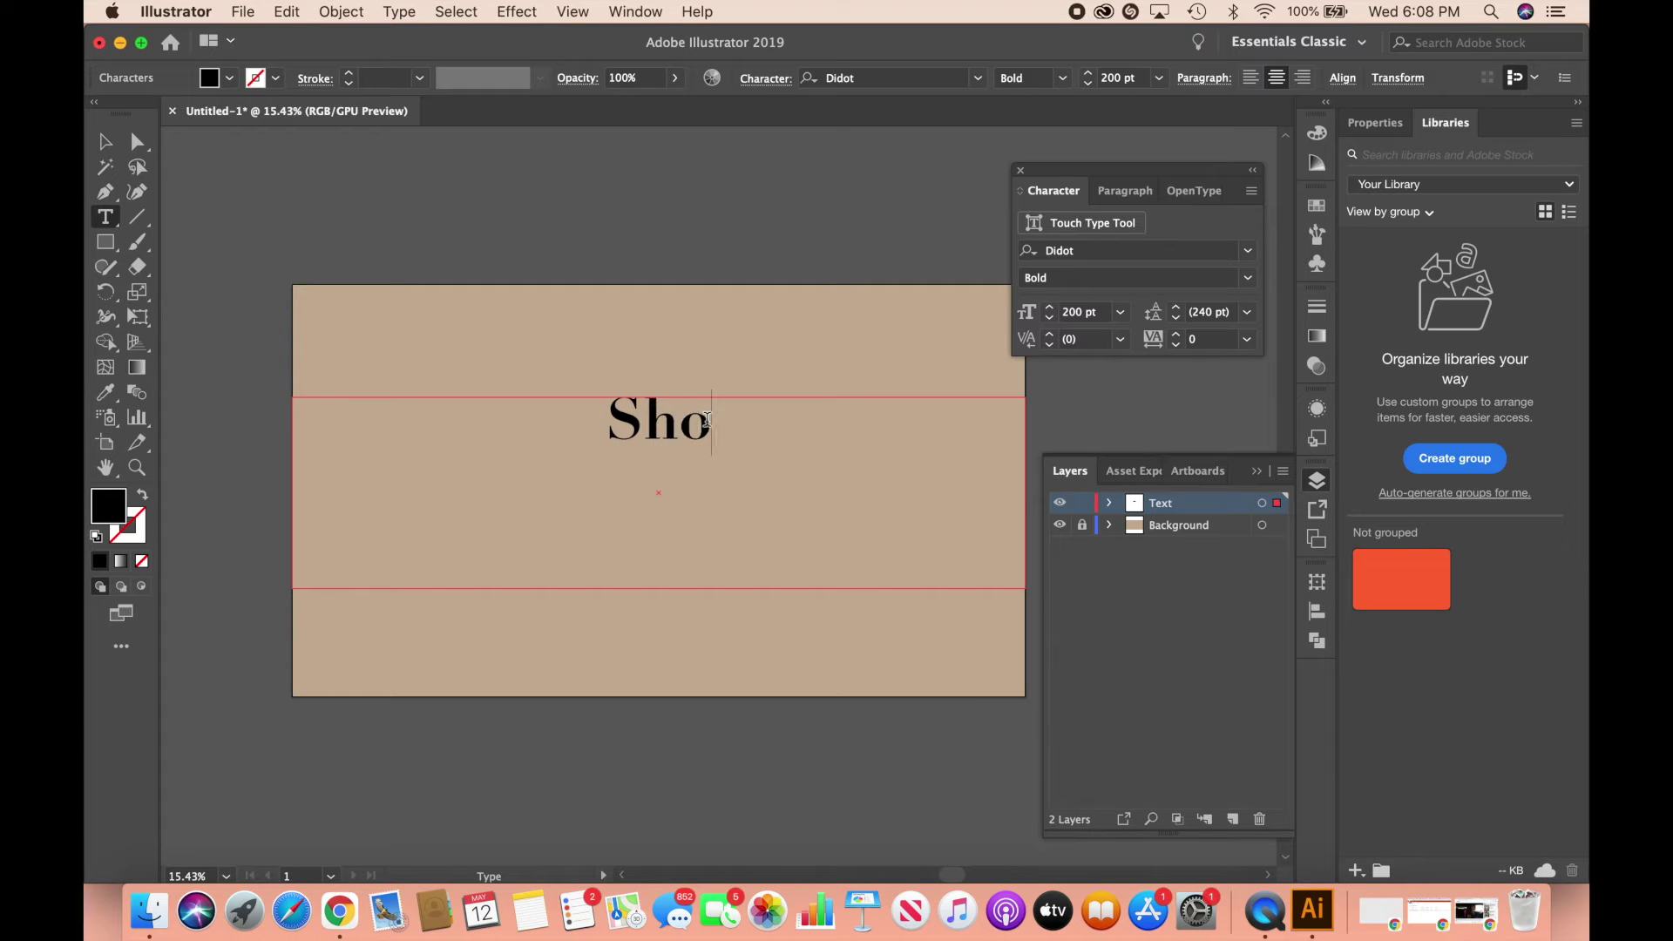
pyautogui.write('Glizzy')
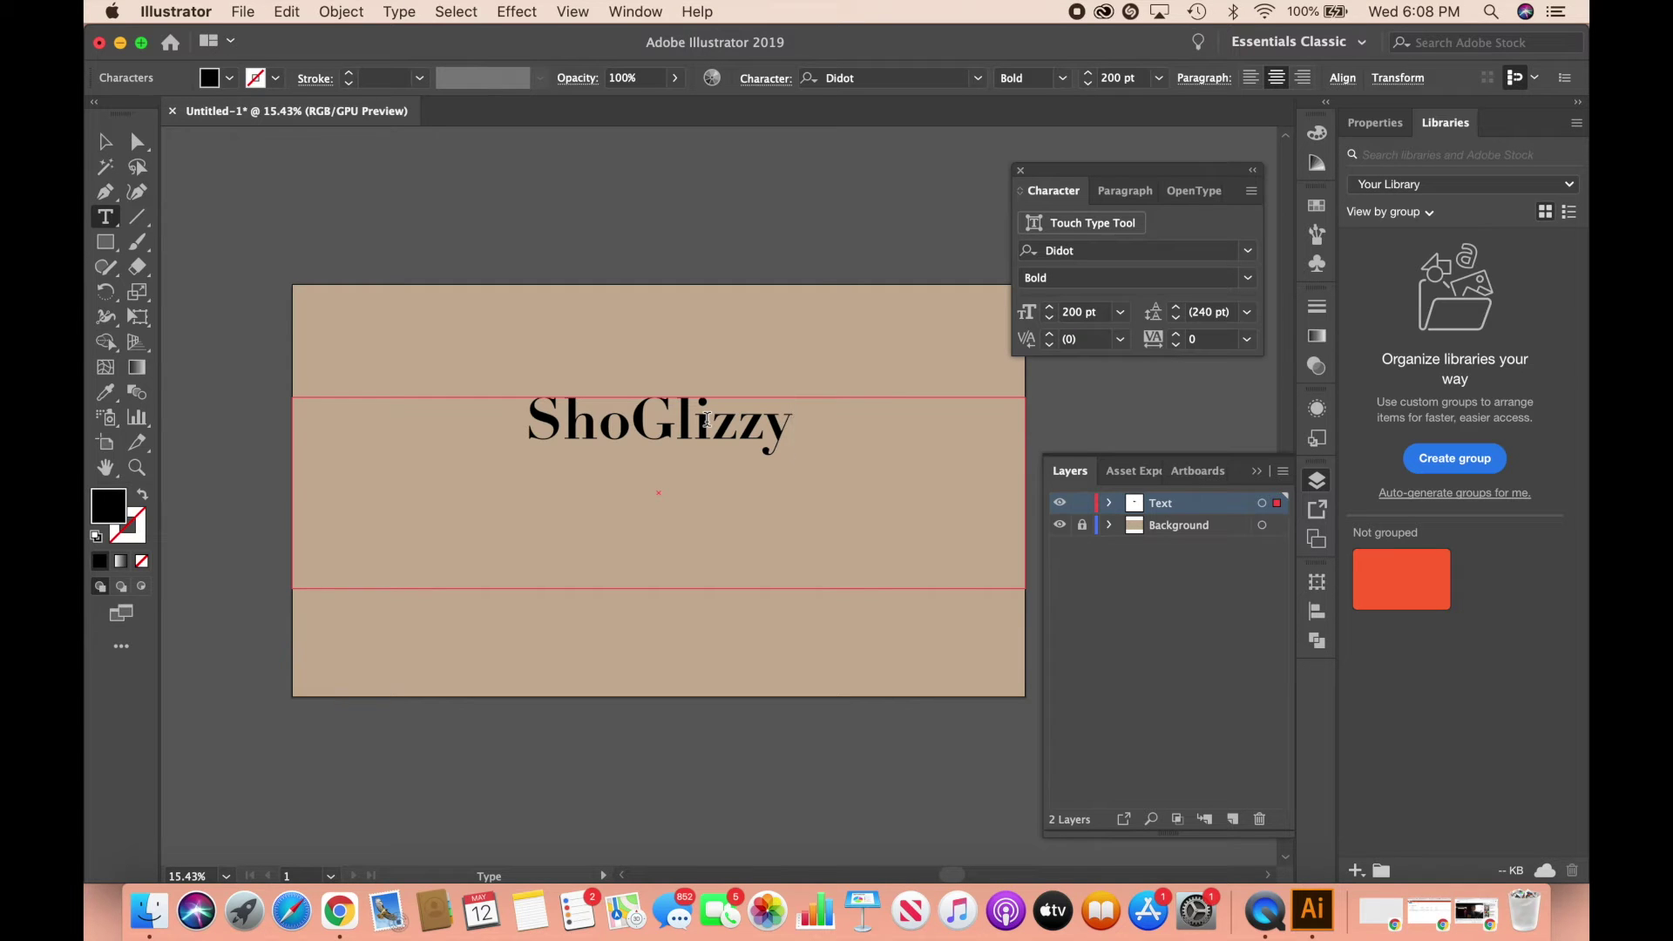
# - Recolor the whole "ShoGlizzy" text white
pyautogui.doubleClick(774, 431)
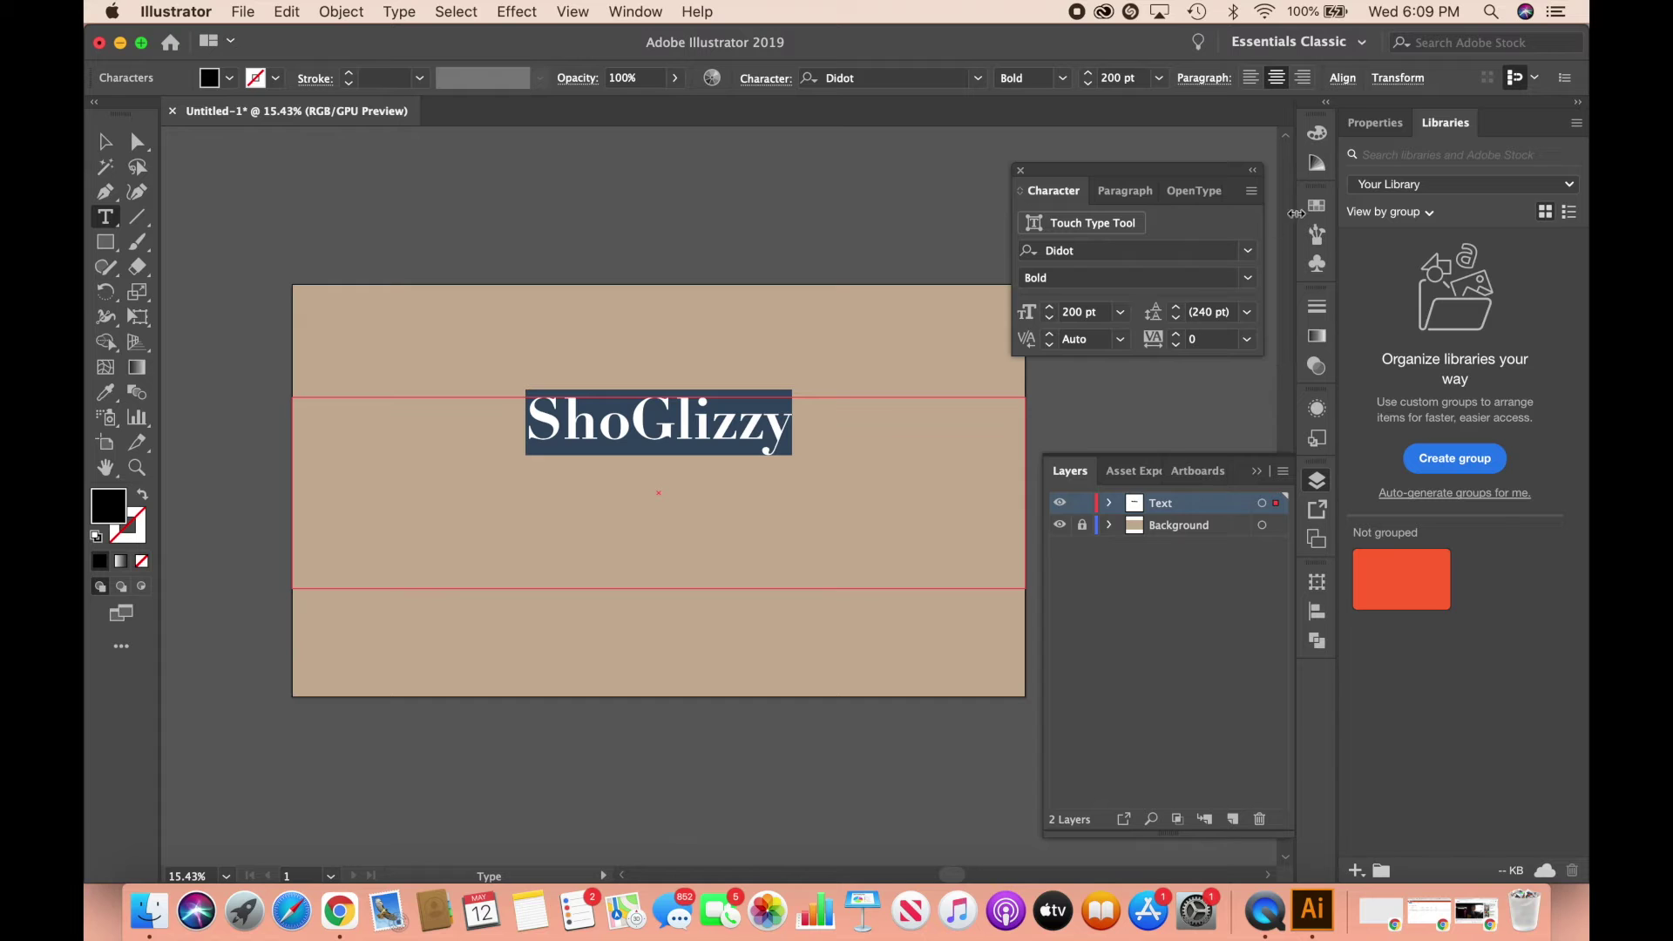
pyautogui.click(1317, 205)
pyautogui.click(1084, 262)
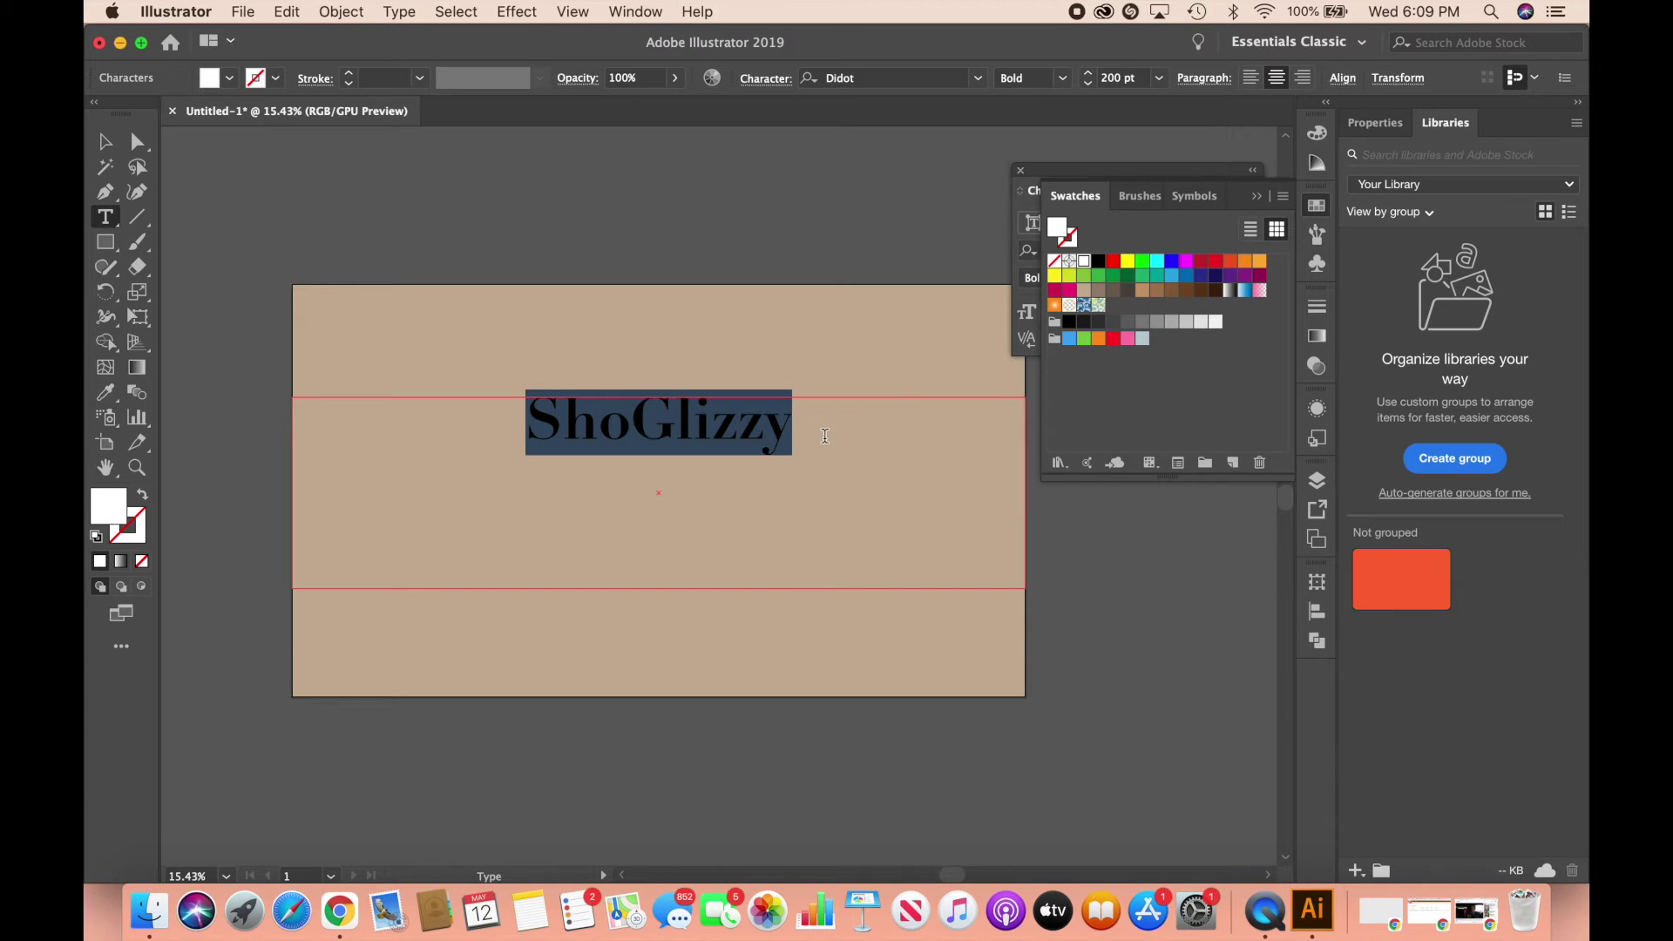
pyautogui.click(826, 435)
# - Set the tracking of the whole "ShoGlizzy" text to 50
pyautogui.press('super+t')
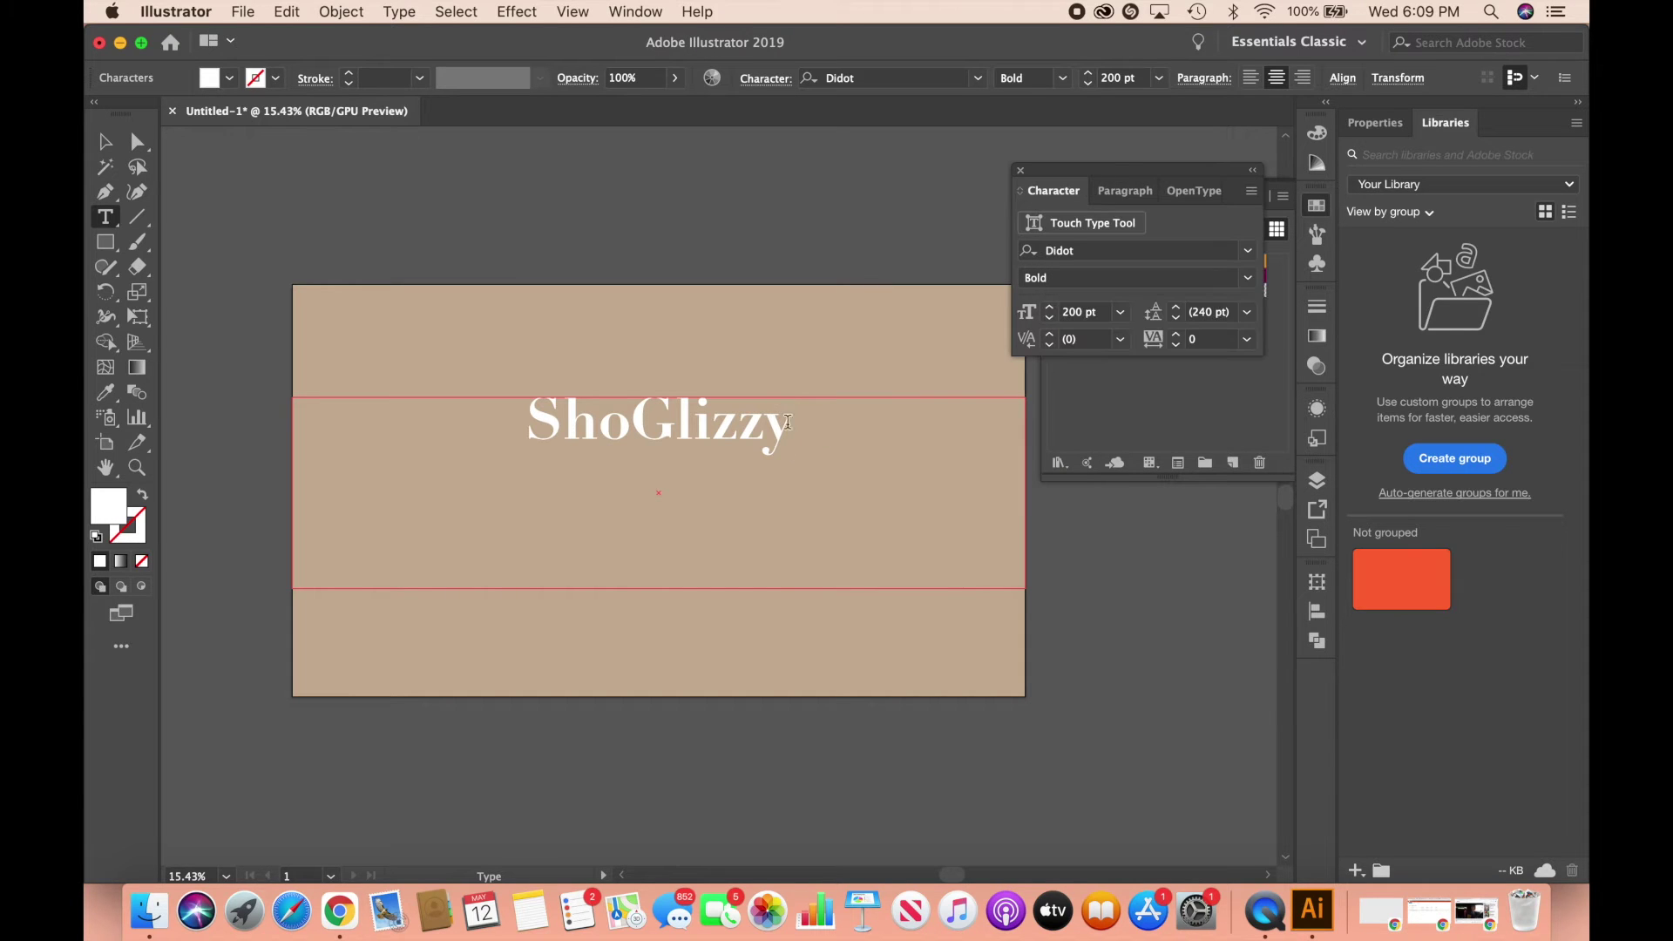
pyautogui.moveTo(792, 426); pyautogui.dragTo(523, 427)
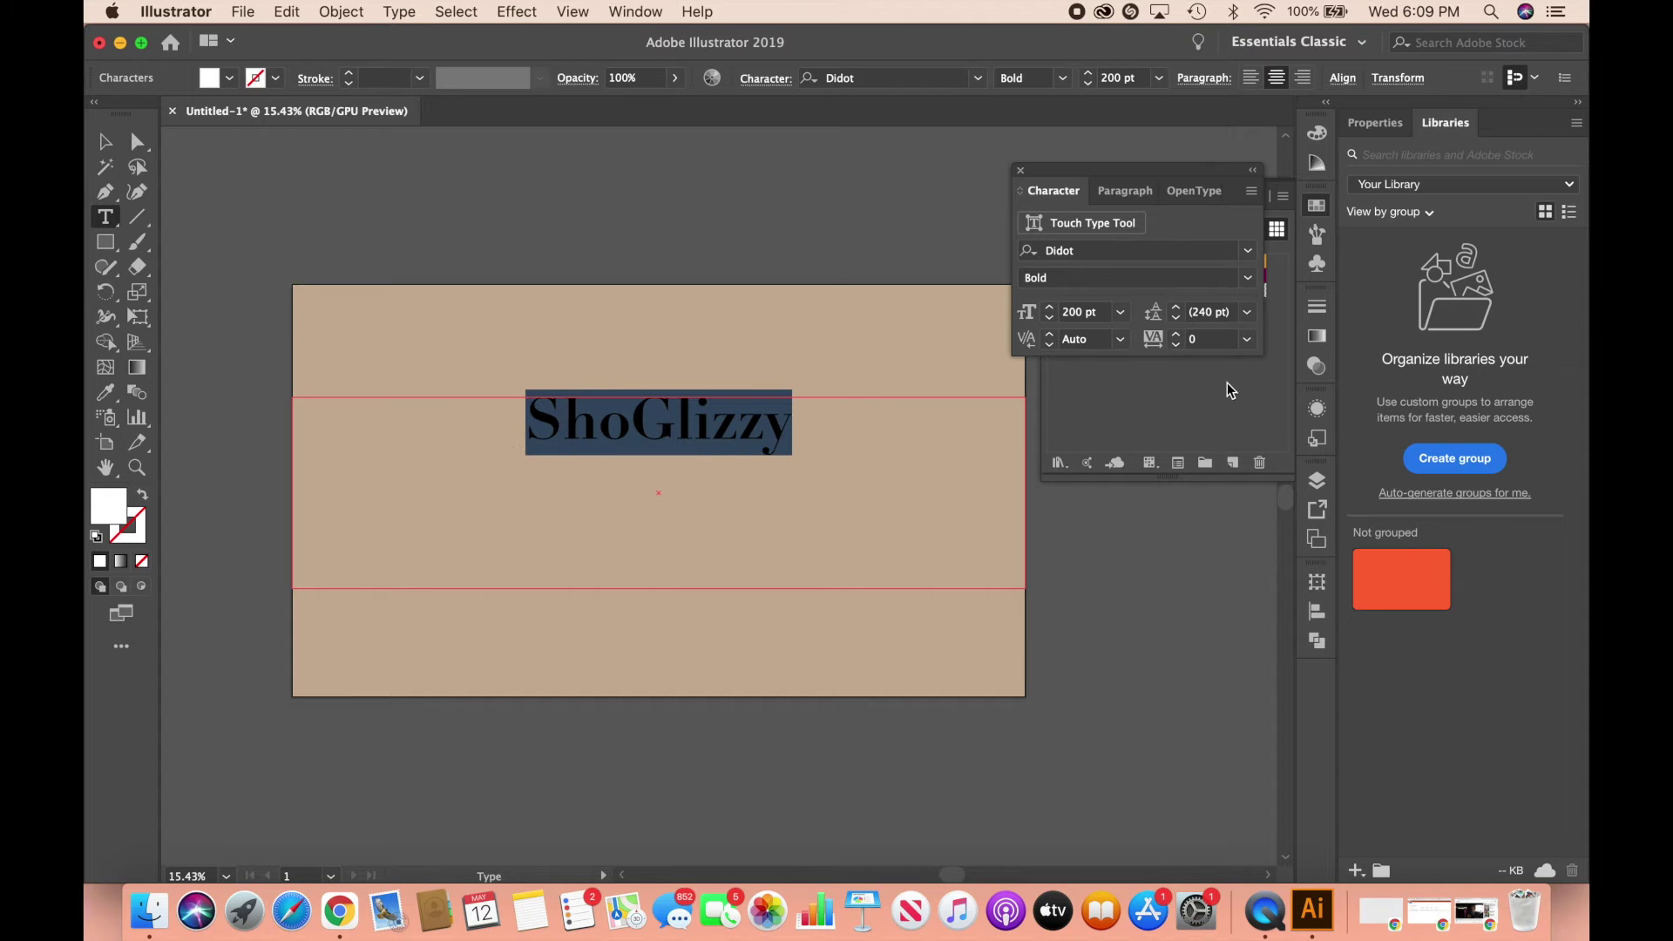
pyautogui.click(1247, 340)
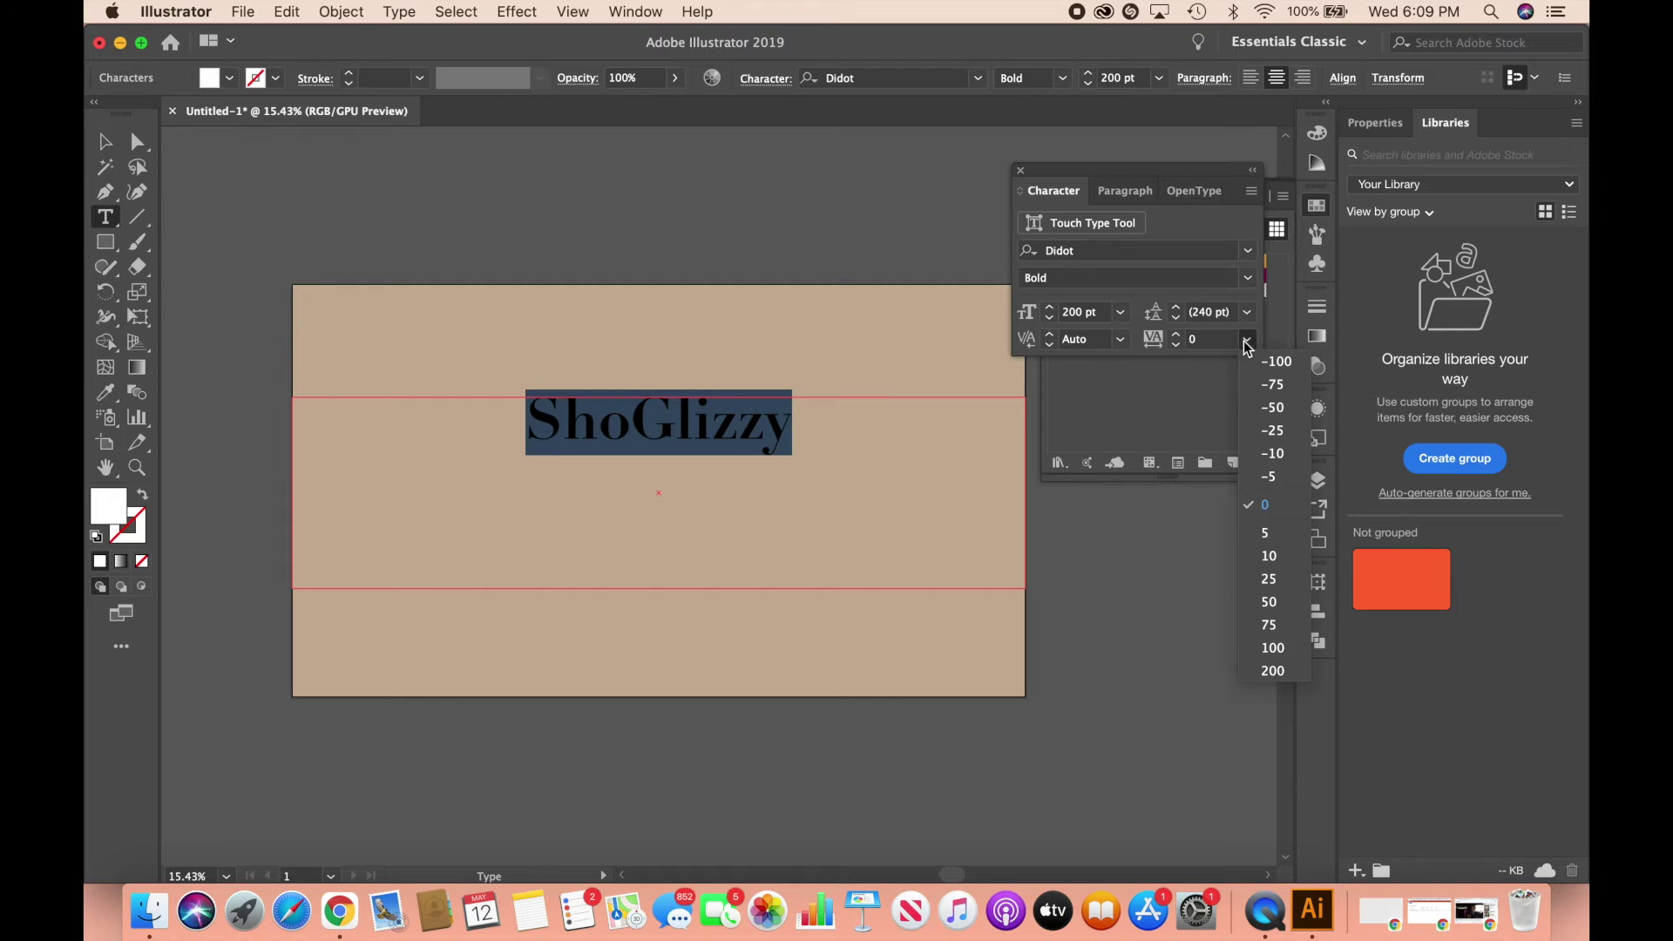
pyautogui.click(1268, 602)
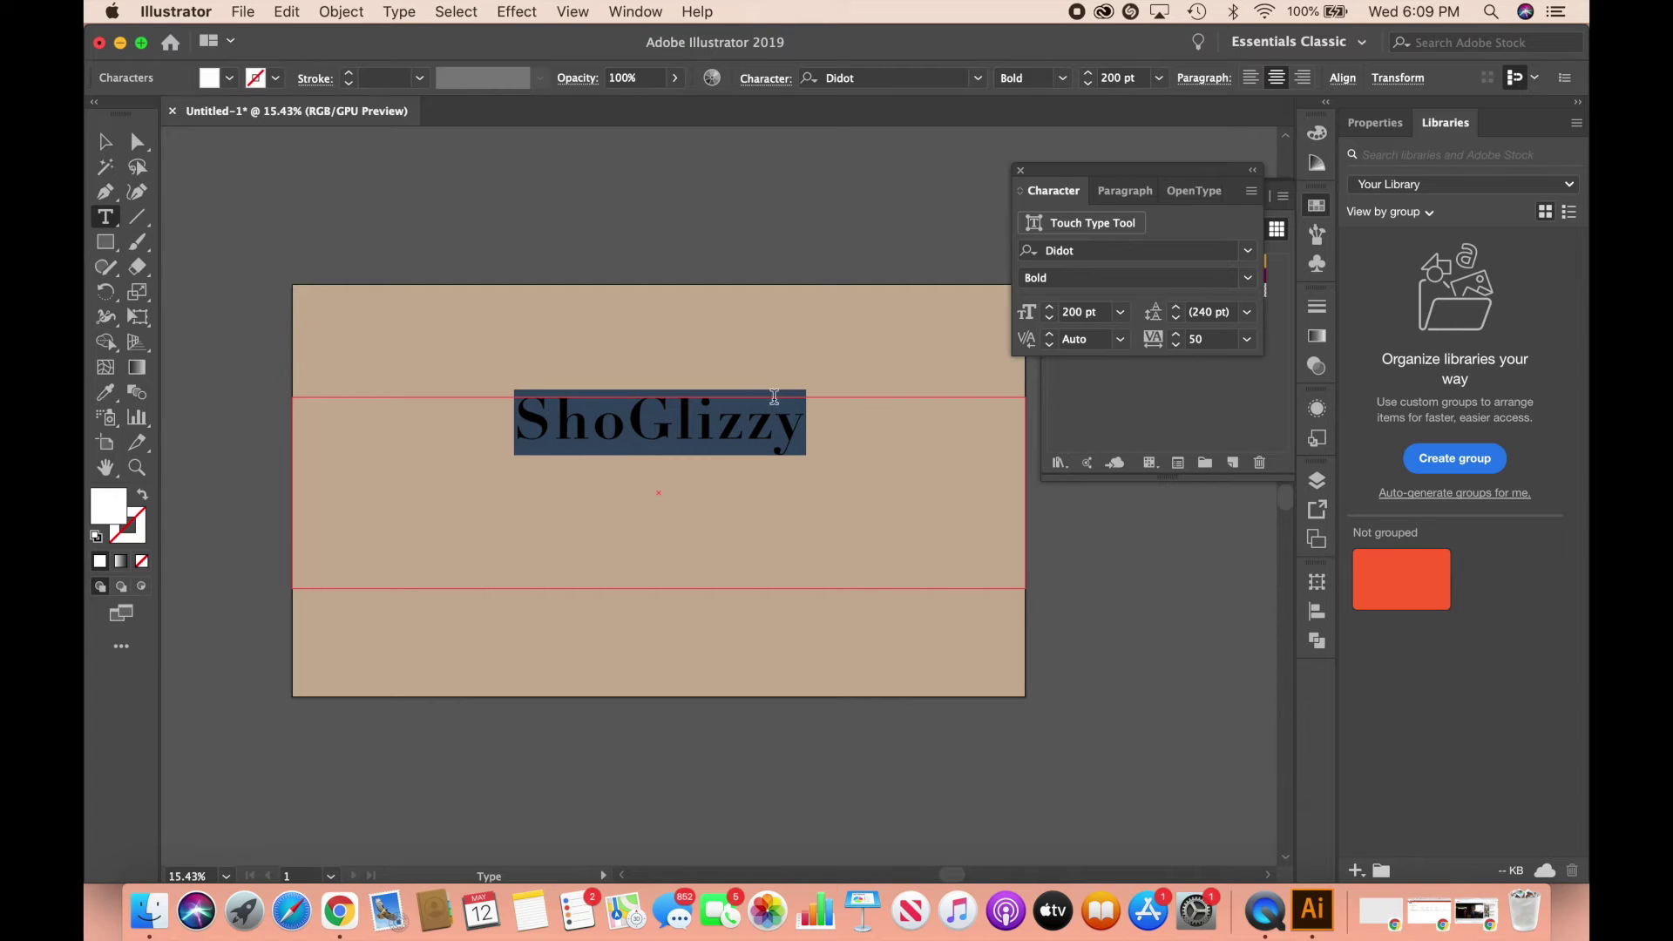
pyautogui.click(792, 426)
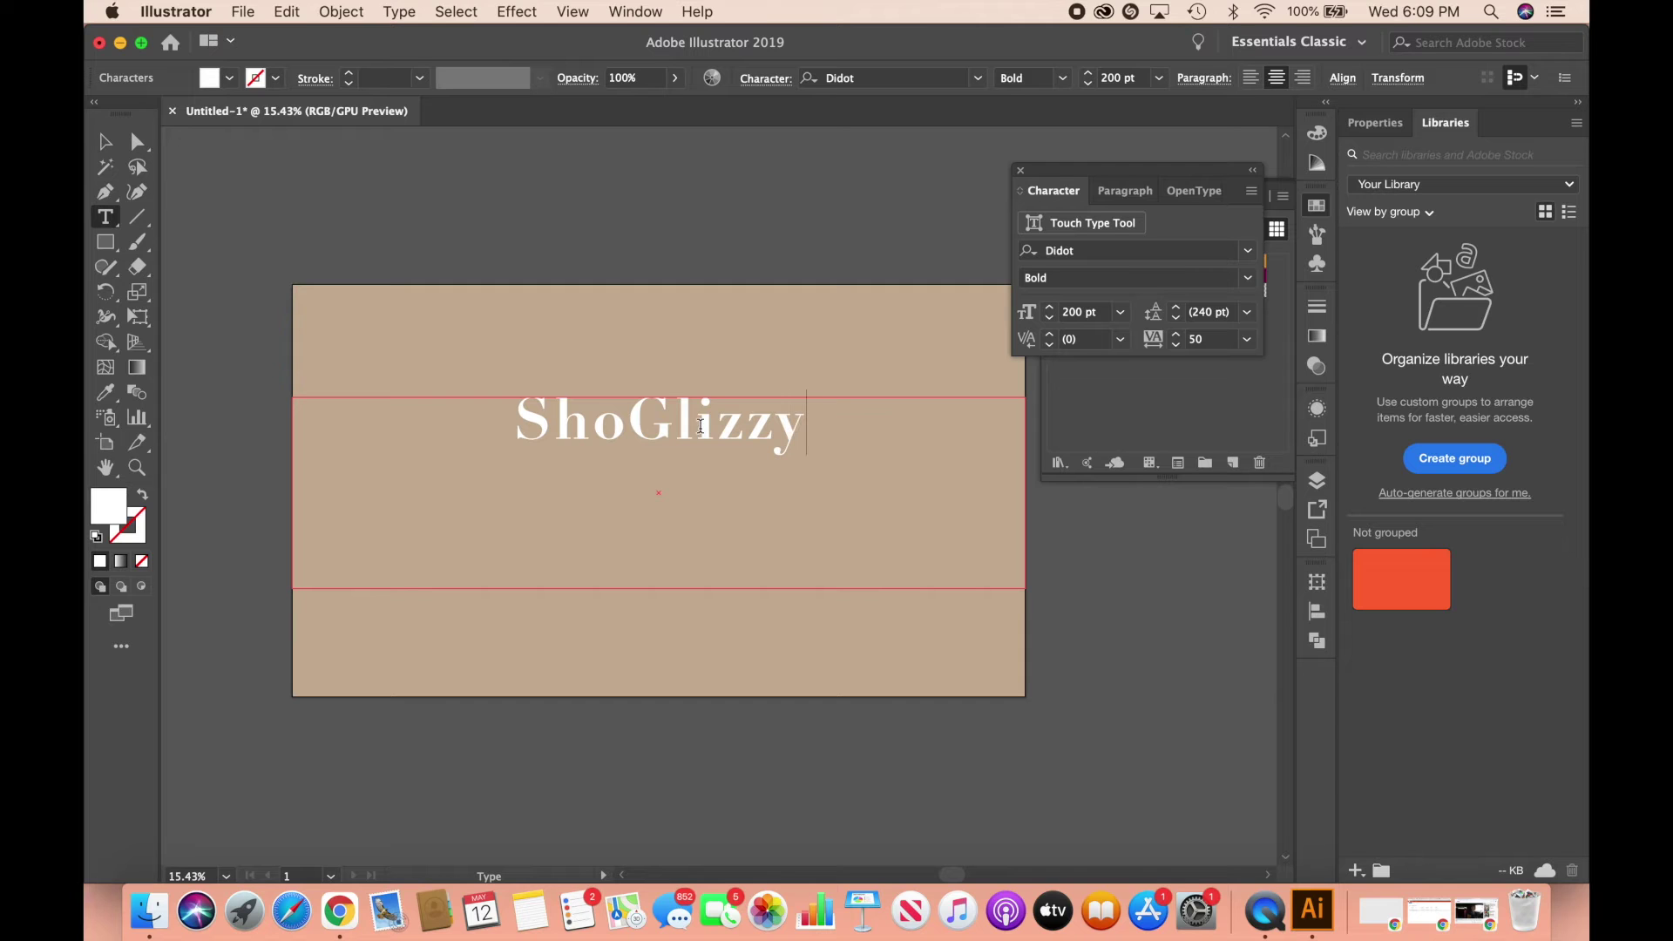
# - Reduce the text frame's height by bringing its upper edge down and its lower edge up toward the text
pyautogui.press('Escape')
pyautogui.moveTo(662, 397); pyautogui.dragTo(656, 436)
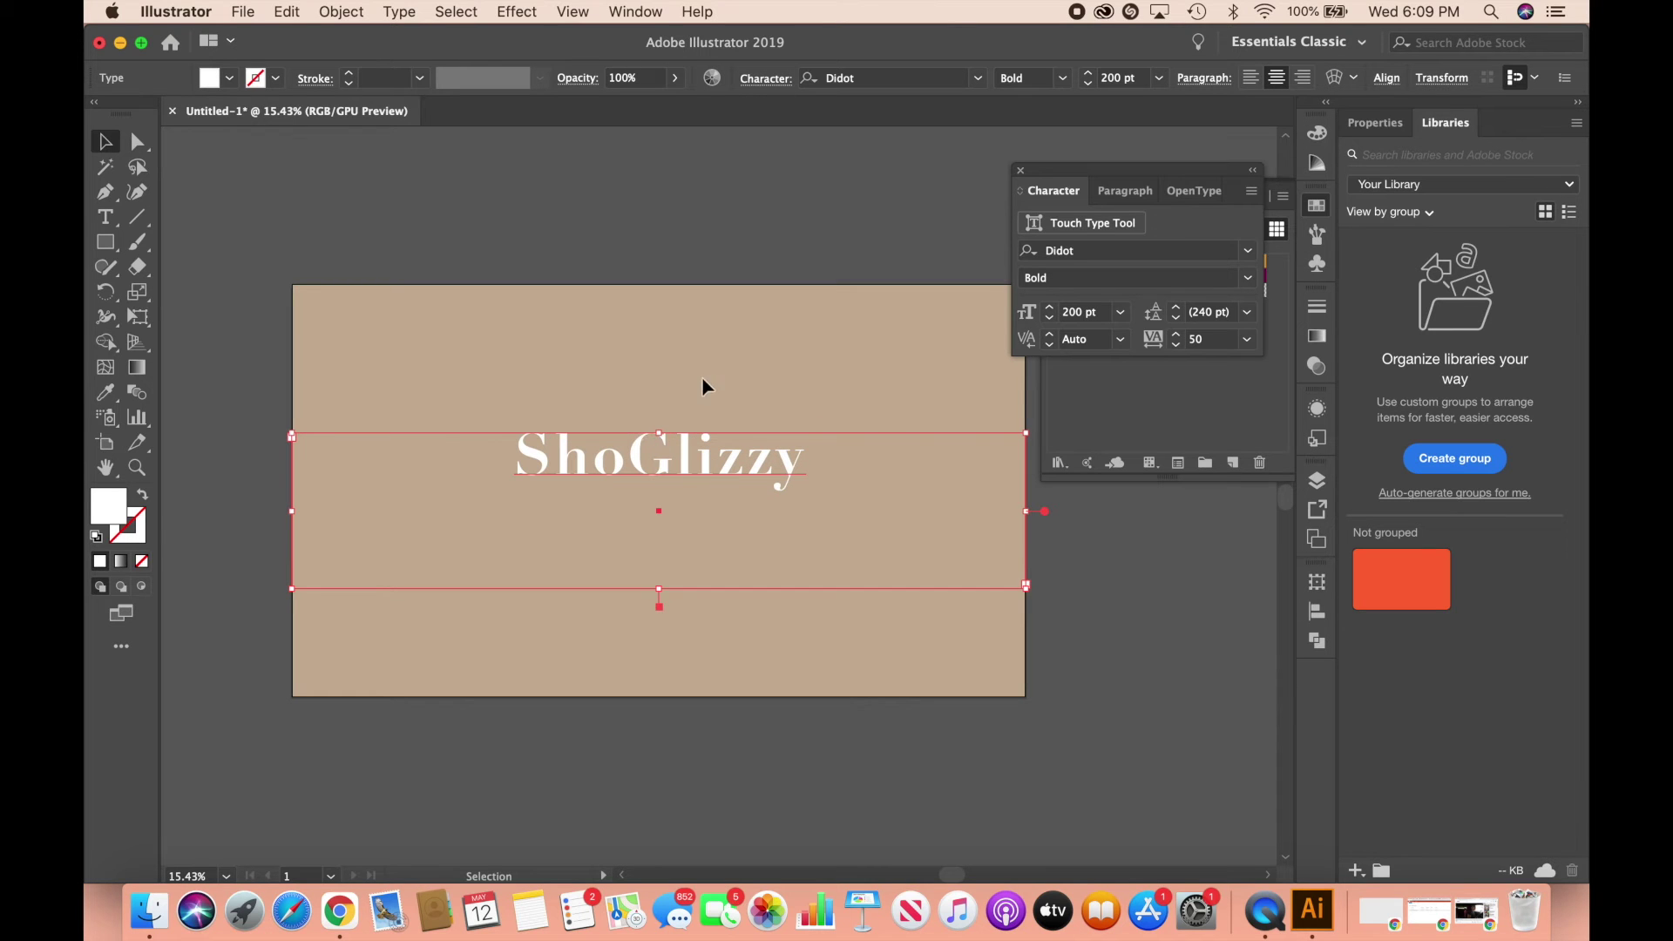
pyautogui.moveTo(659, 589); pyautogui.dragTo(669, 525)
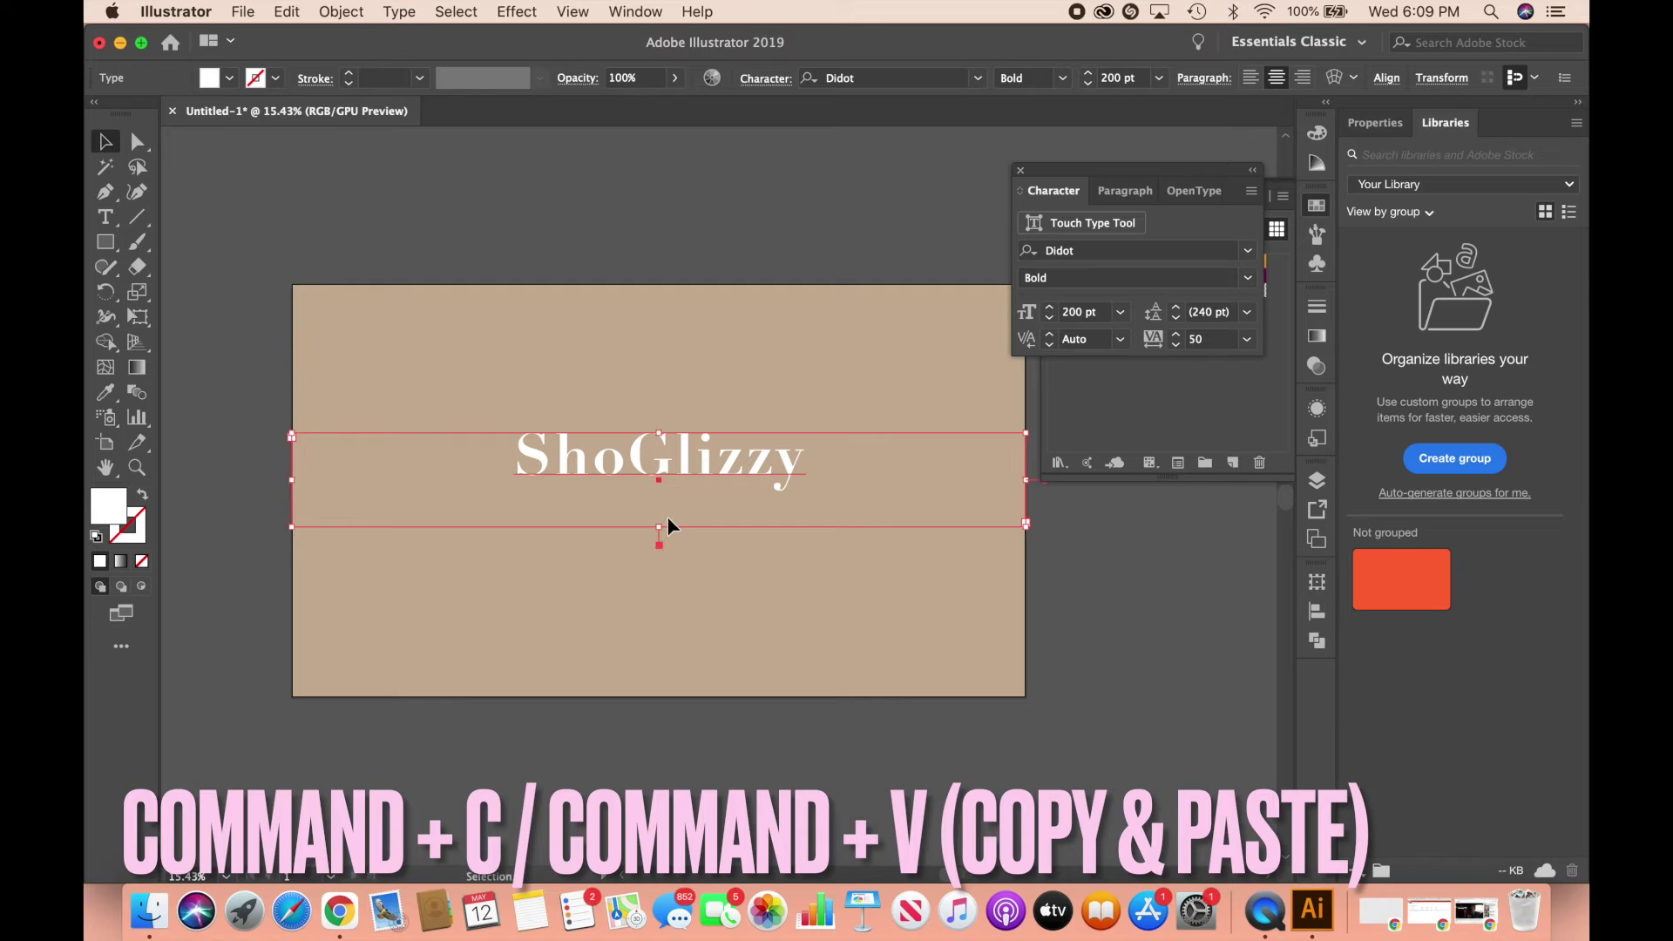
# - Duplicate the white "ShoGlizzy" text and color the copy black
pyautogui.press('super+c')
pyautogui.press('super+v')
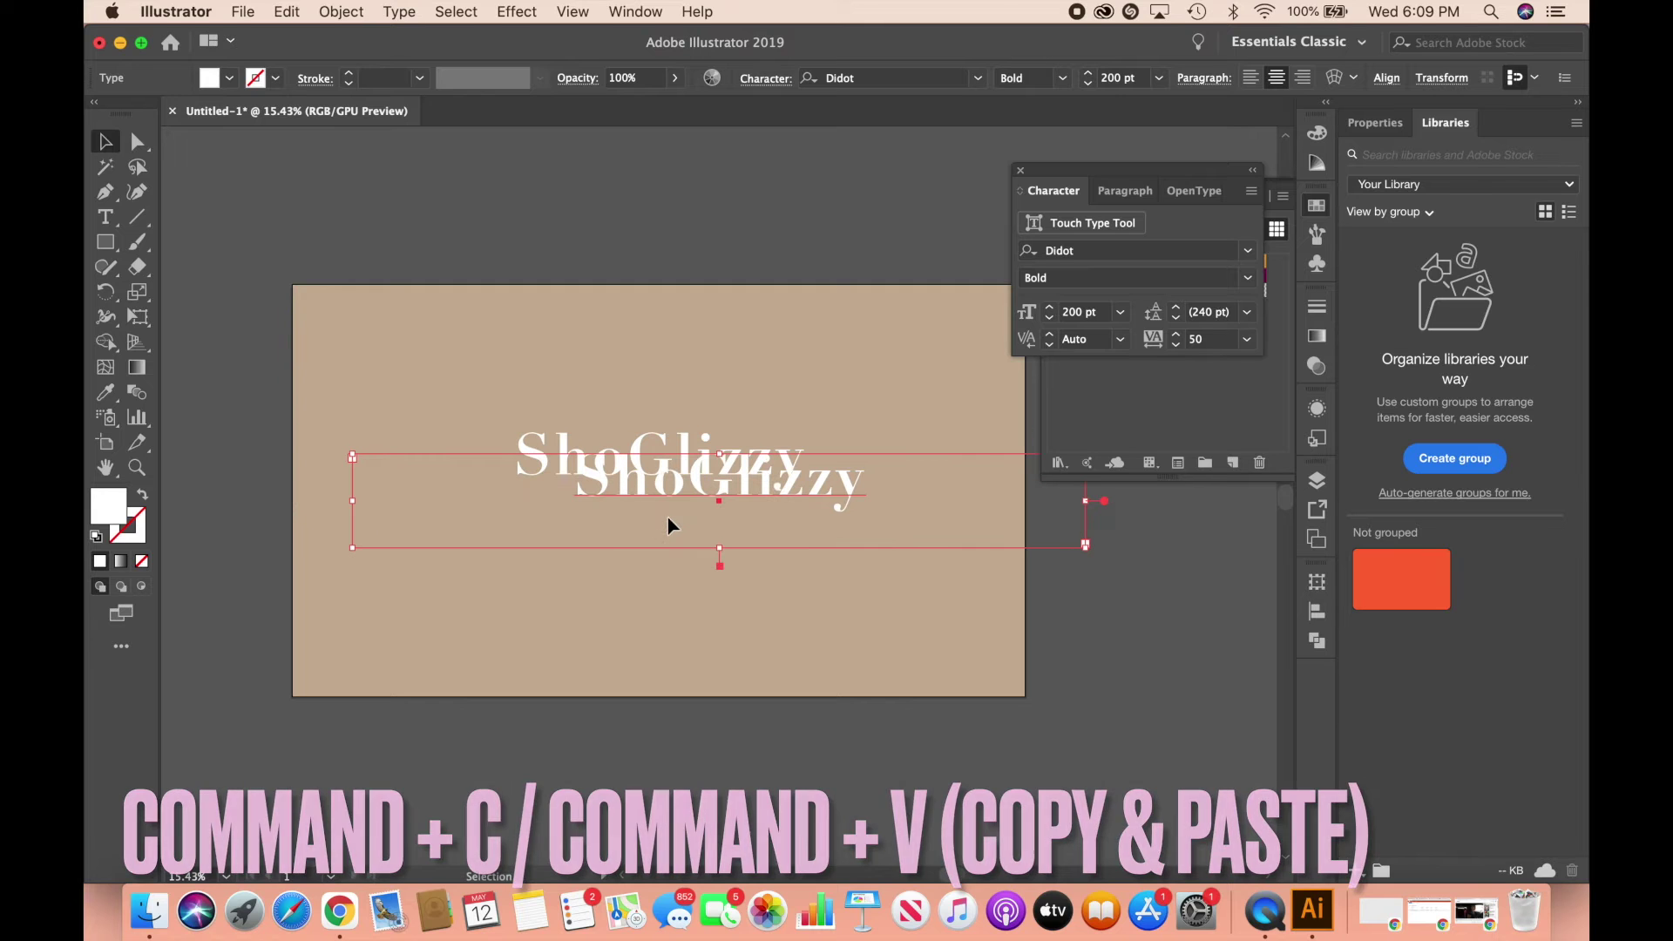
pyautogui.click(1262, 366)
pyautogui.click(1097, 261)
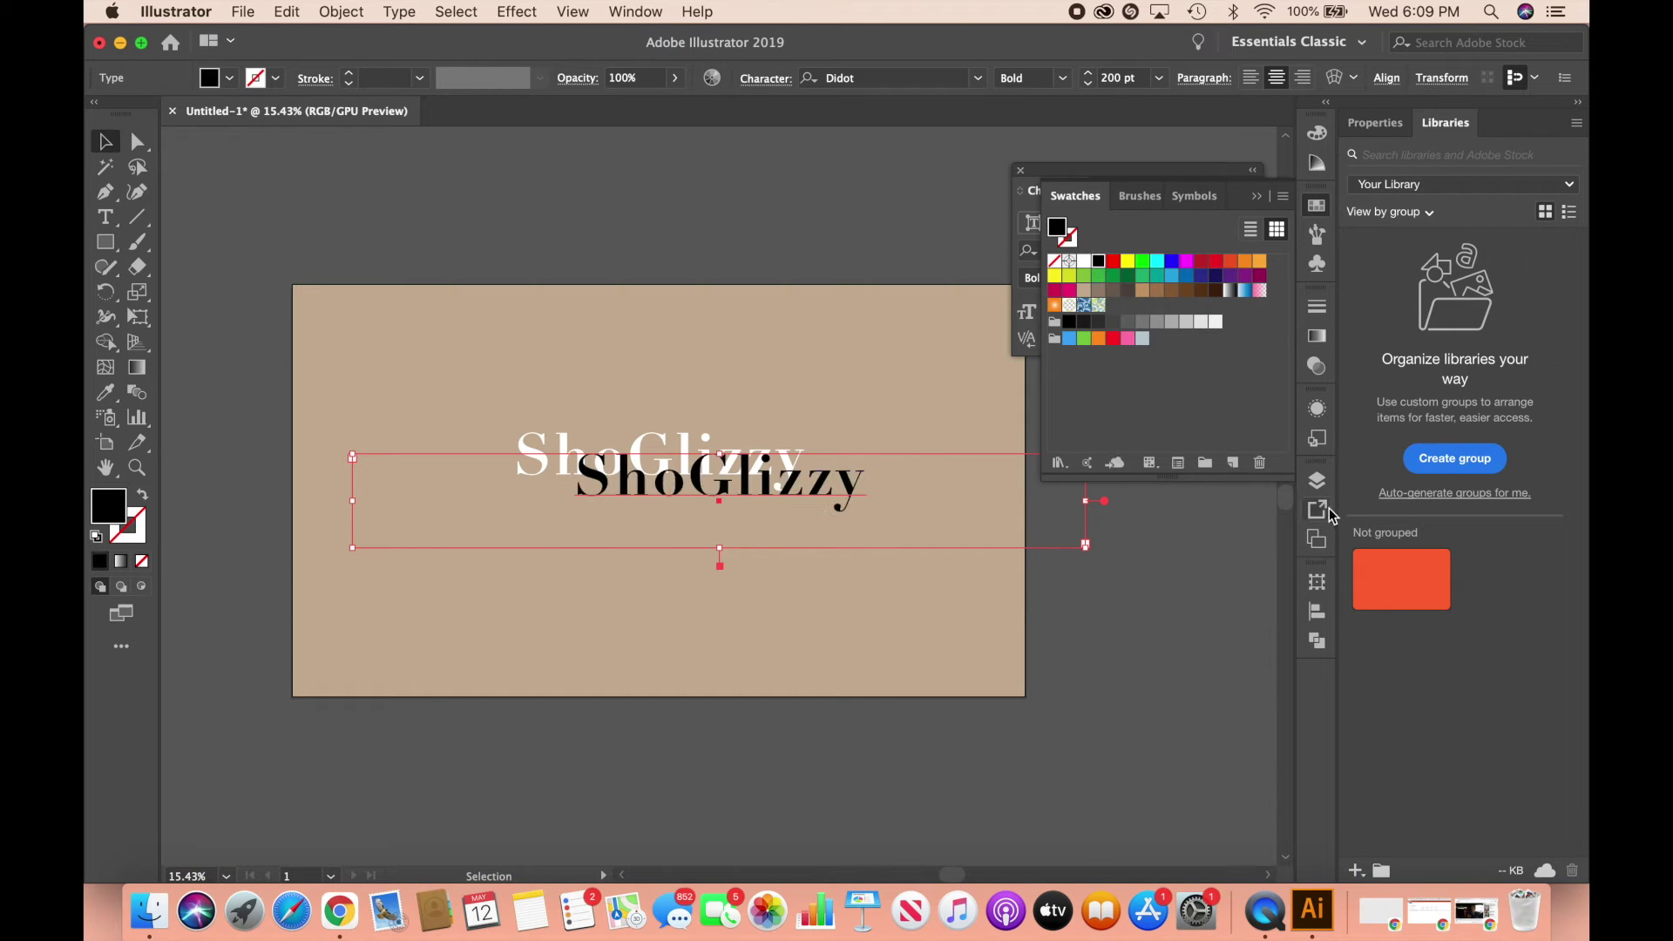
# - Expand the Text layer and reorder its contents so the black copy sits beneath the white text
pyautogui.click(1317, 482)
pyautogui.click(1110, 509)
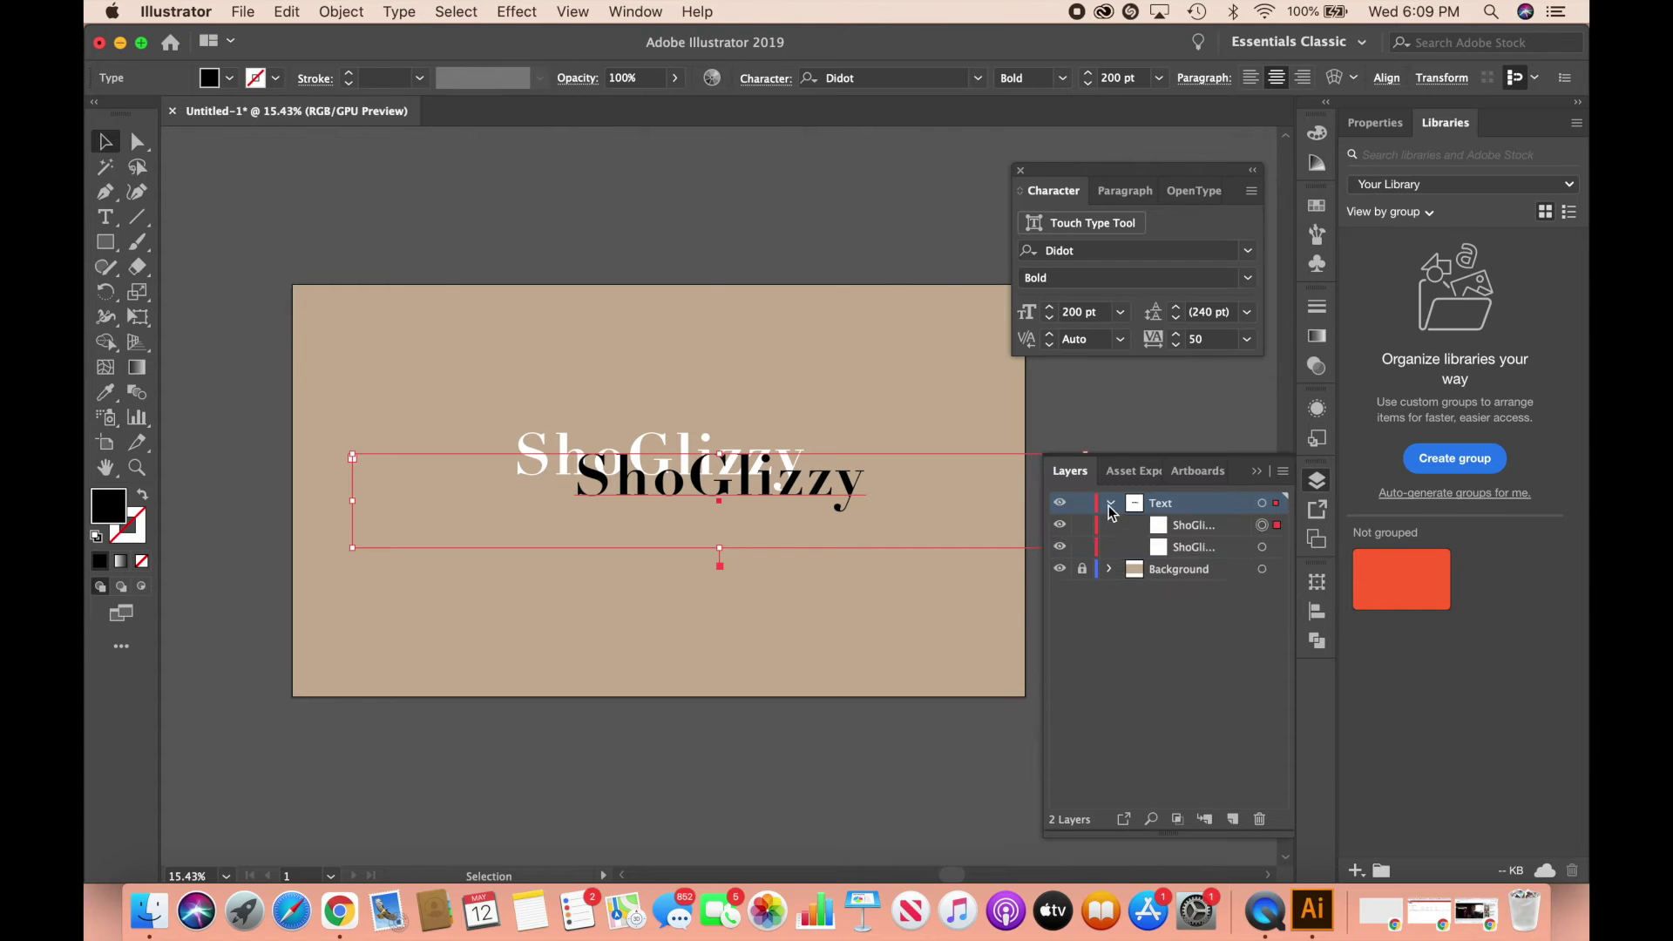
pyautogui.moveTo(1186, 527); pyautogui.dragTo(1187, 557)
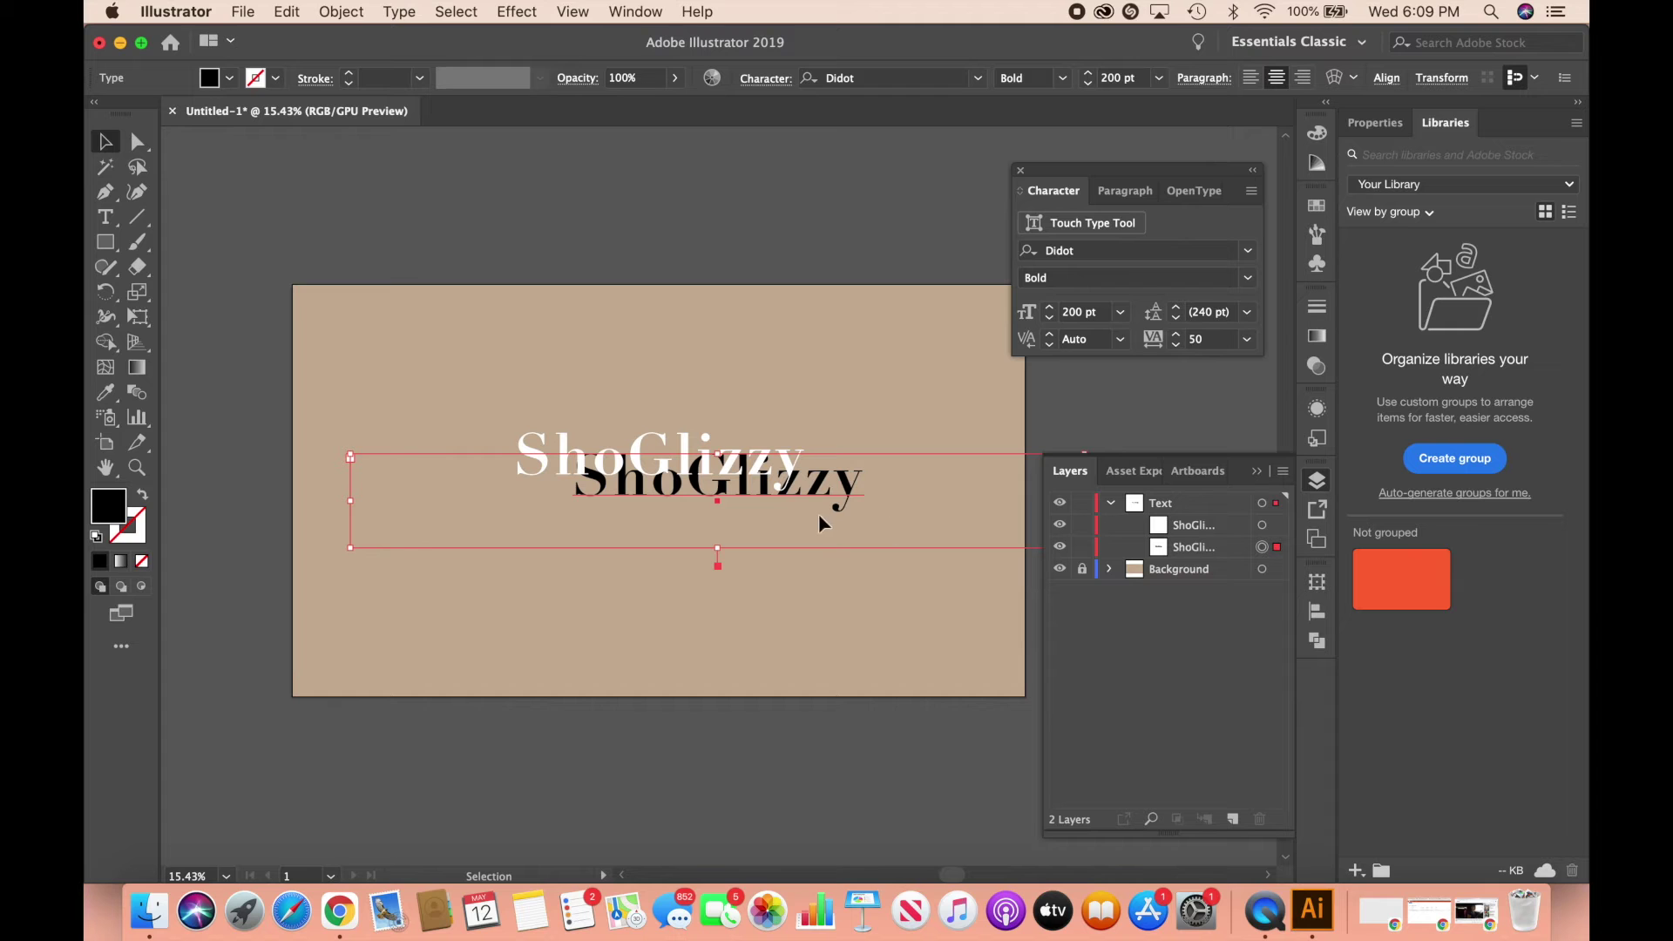
# - Align the black copy horizontally with the white text and nudge it up until it forms a thin drop shadow just below the letters
pyautogui.moveTo(720, 504); pyautogui.dragTo(659, 505)
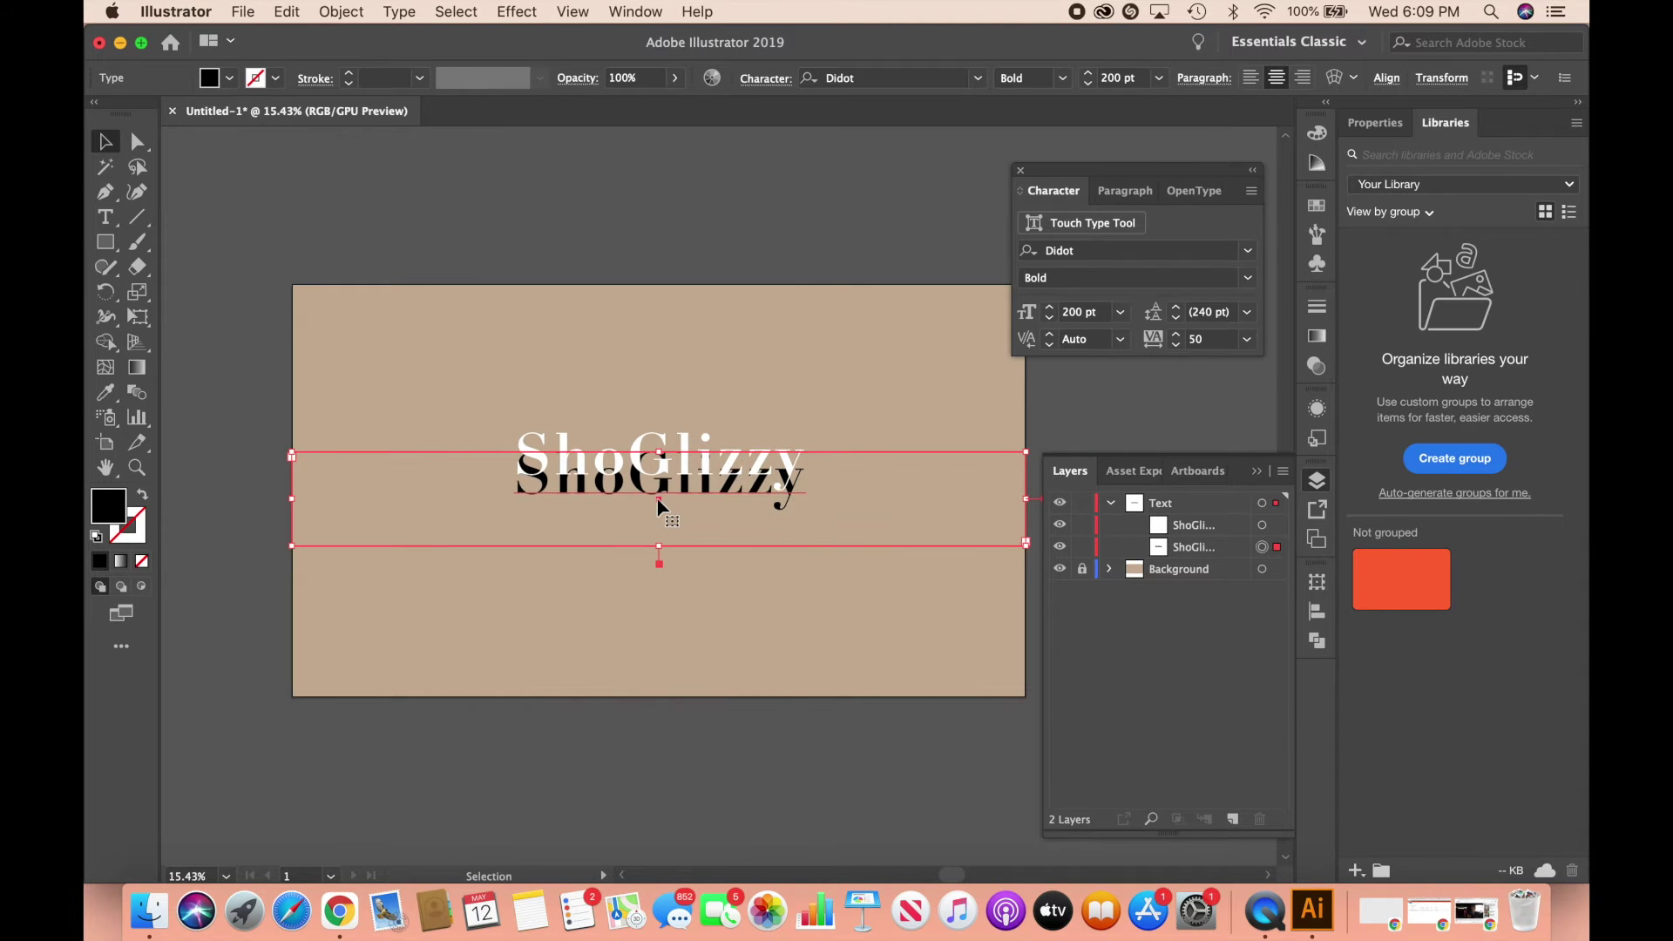
pyautogui.hotkey('shift', 'Up')
pyautogui.hotkey('shift', 'Up')
pyautogui.hotkey('shift', 'Up')
pyautogui.hotkey('shift', 'Up')
pyautogui.hotkey('shift', 'Up')
pyautogui.hotkey('shift', 'Up')
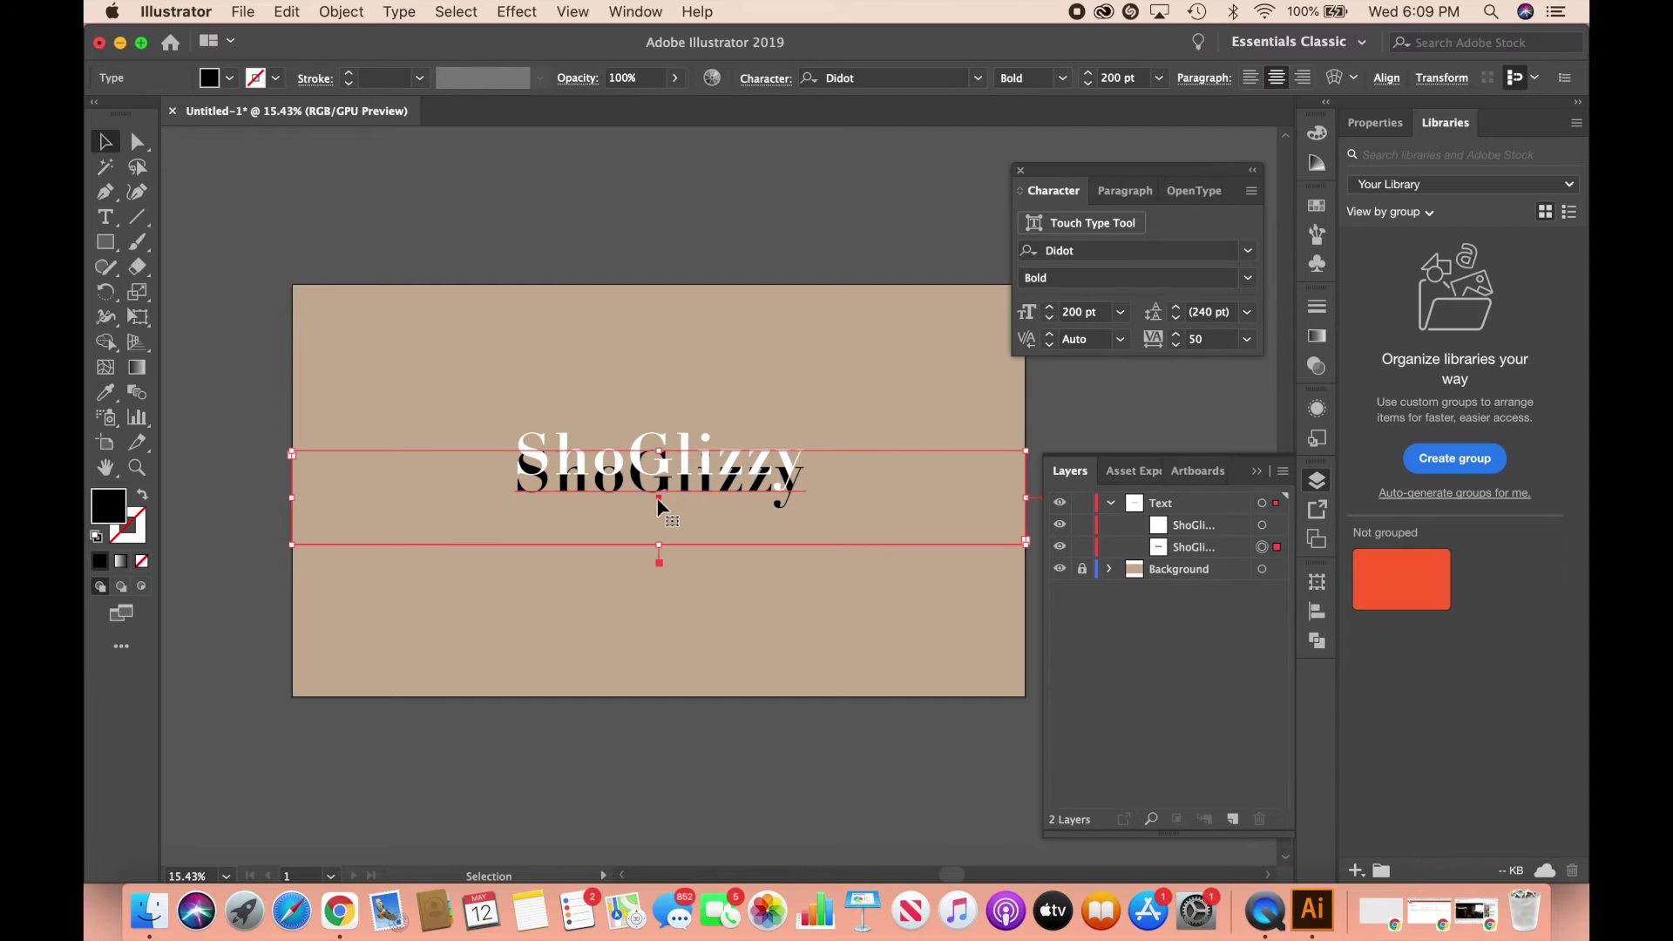
pyautogui.hotkey('shift', 'Up')
pyautogui.hotkey('shift', 'Up')
pyautogui.hotkey('shift', 'Up')
pyautogui.hotkey('shift', 'Up')
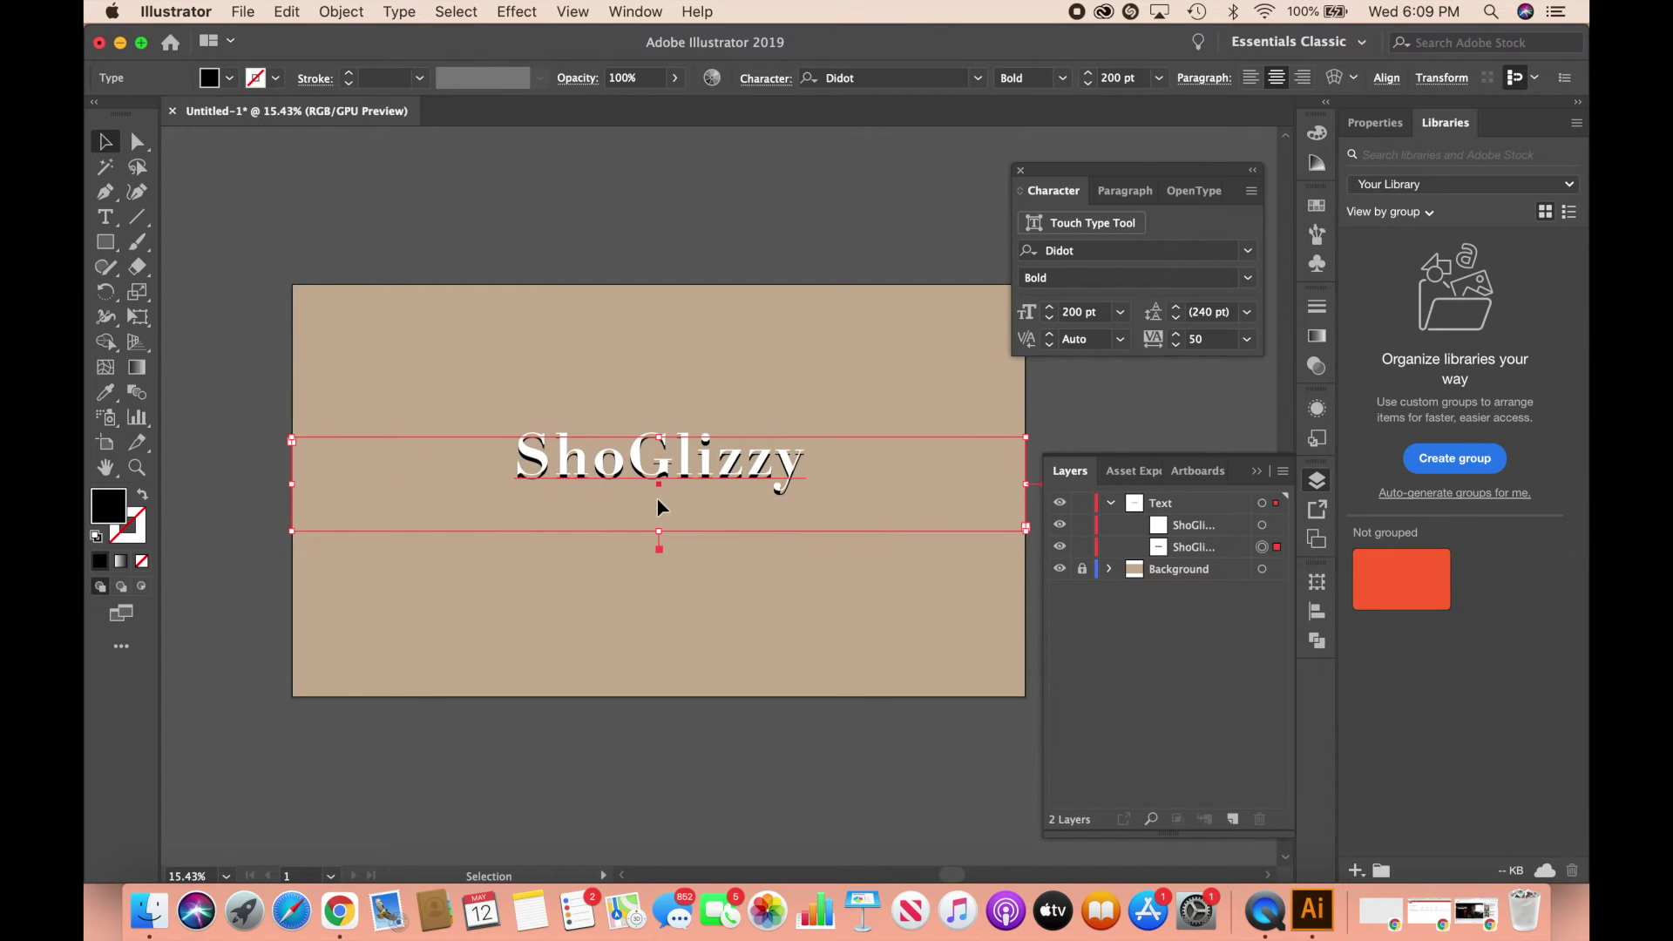
pyautogui.scroll(4, 660, 507)
pyautogui.hotkey('shift', 'Up')
pyautogui.hotkey('shift', 'Up')
pyautogui.hotkey('shift', 'Up')
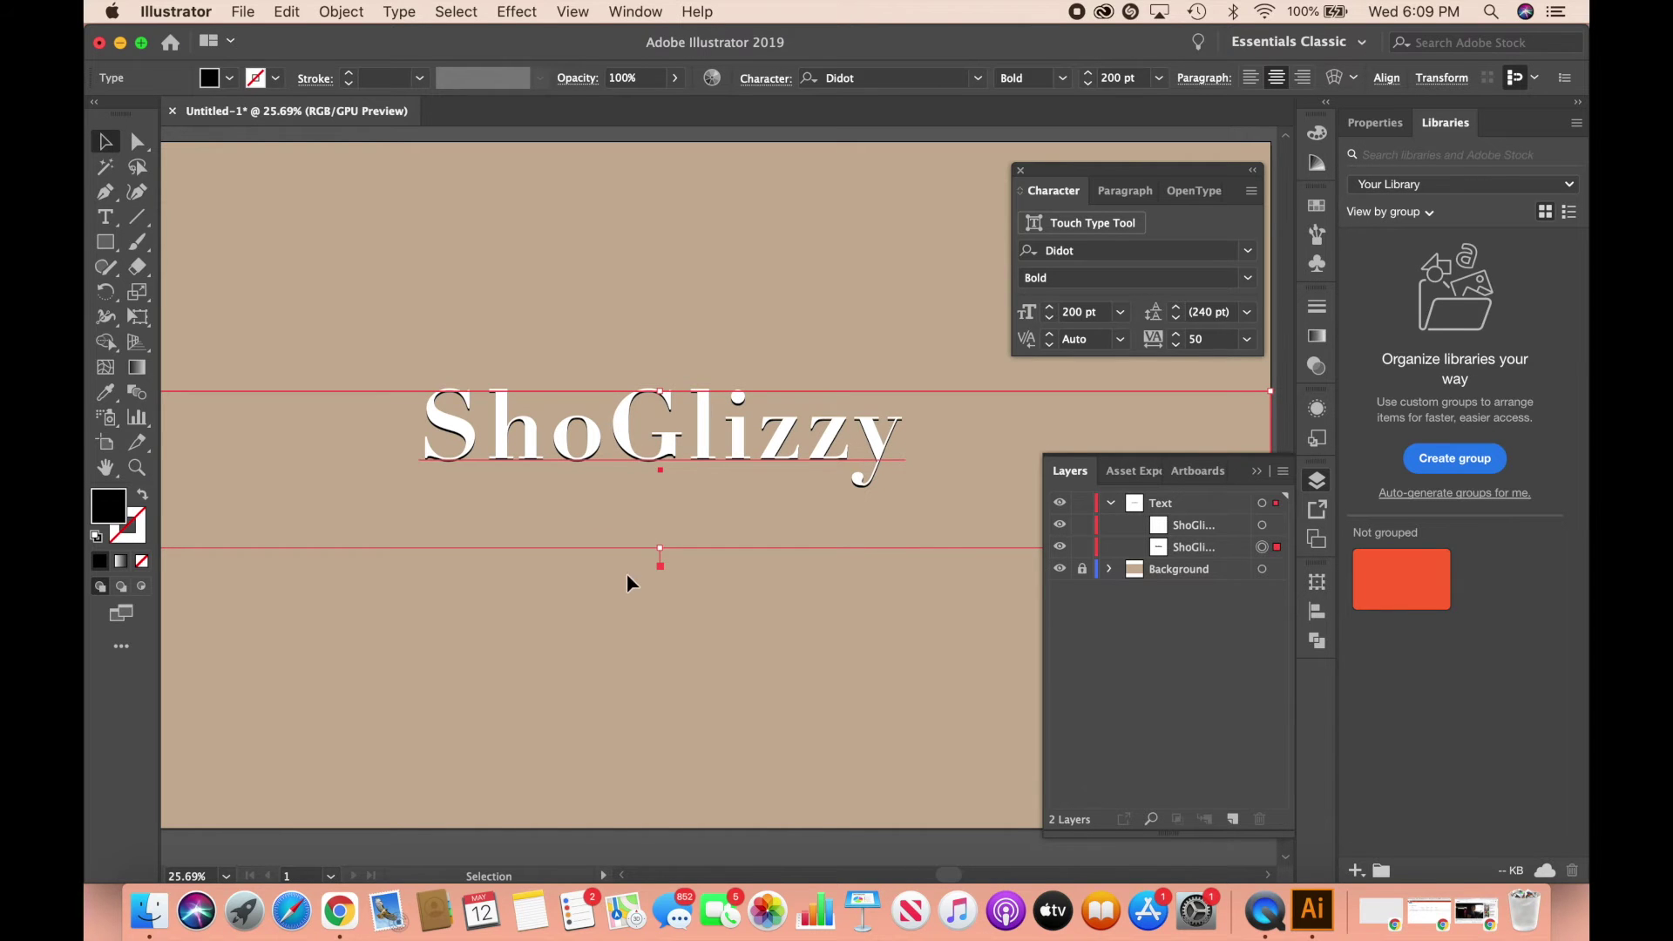
# - Draw a new text frame across the artboard's full width just below the "ShoGlizzy" text
pyautogui.scroll(-4, 632, 579)
pyautogui.scroll(1, 630, 582)
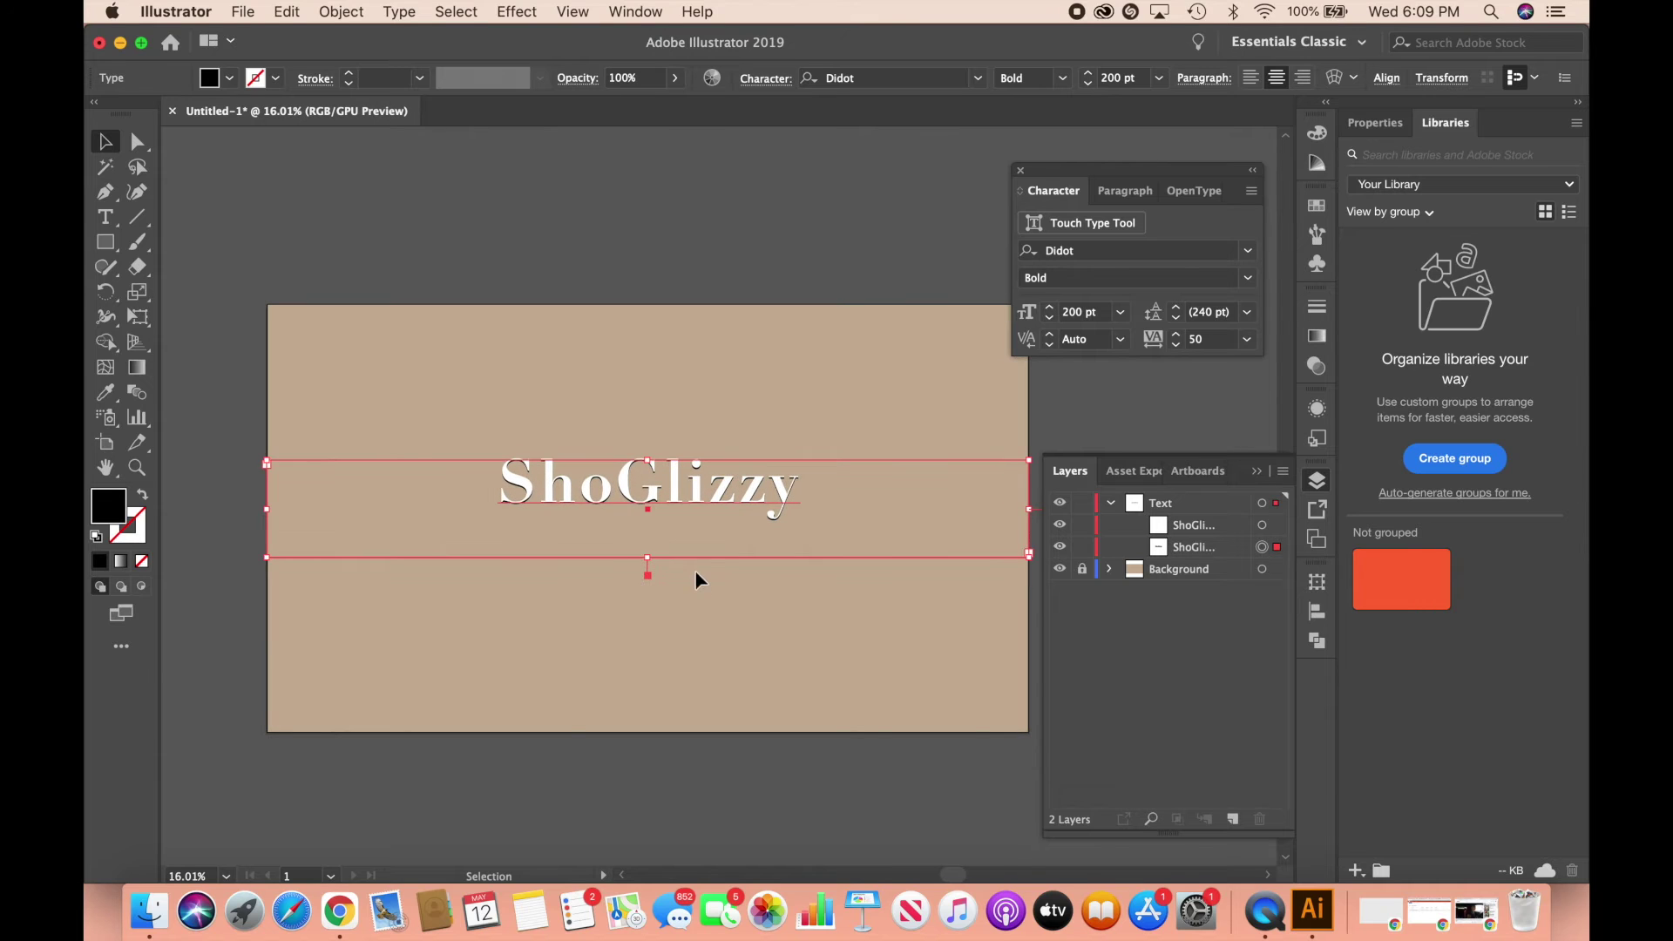
pyautogui.click(717, 567)
pyautogui.click(108, 223)
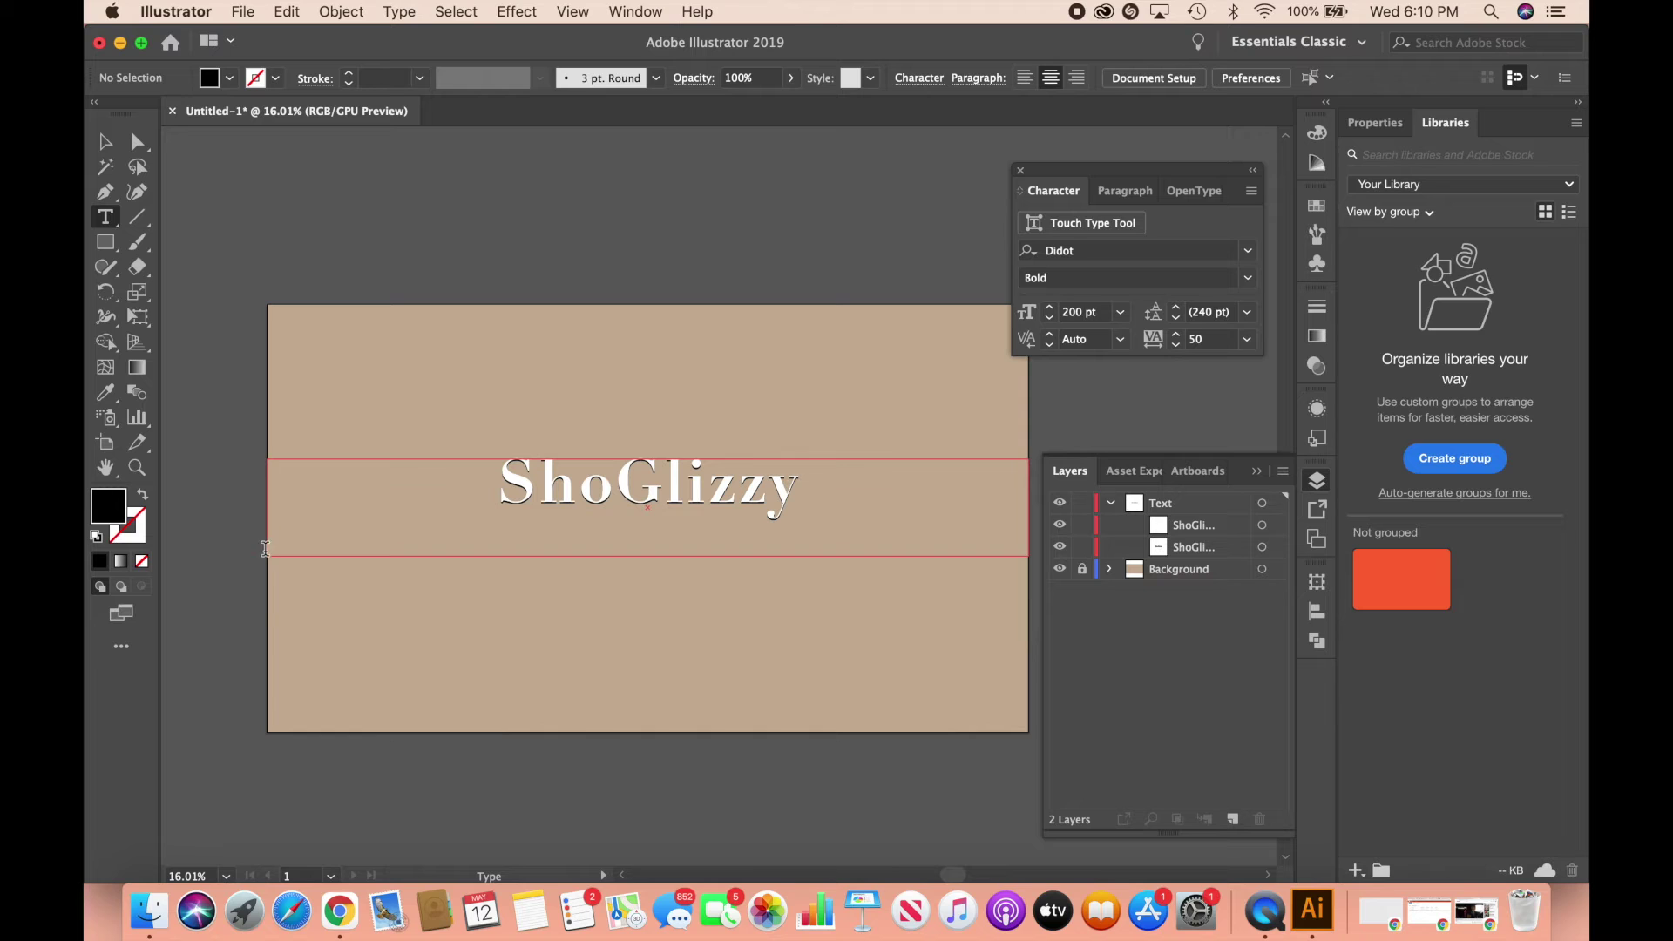
pyautogui.moveTo(268, 573); pyautogui.dragTo(1028, 607)
pyautogui.press('Escape')
# - Raise the new frame's upper edge slightly and nudge the frame up until it sits directly beneath the "ShoGlizzy" letters
pyautogui.moveTo(649, 572); pyautogui.dragTo(650, 549)
pyautogui.hotkey('shift', 'Up')
pyautogui.hotkey('shift', 'Up')
pyautogui.hotkey('shift', 'Up')
pyautogui.hotkey('shift', 'Up')
pyautogui.hotkey('shift', 'Up')
pyautogui.hotkey('shift', 'Up')
pyautogui.hotkey('shift', 'Up')
pyautogui.hotkey('shift', 'Up')
pyautogui.hotkey('shift', 'Up')
pyautogui.hotkey('shift', 'Up')
pyautogui.hotkey('shift', 'Up')
pyautogui.hotkey('shift', 'Up')
pyautogui.hotkey('shift', 'Up')
pyautogui.hotkey('shift', 'Up')
pyautogui.hotkey('shift', 'Up')
pyautogui.hotkey('shift', 'Up')
pyautogui.hotkey('shift', 'Up')
pyautogui.hotkey('shift', 'Up')
pyautogui.hotkey('shift', 'Up')
pyautogui.hotkey('shift', 'Up')
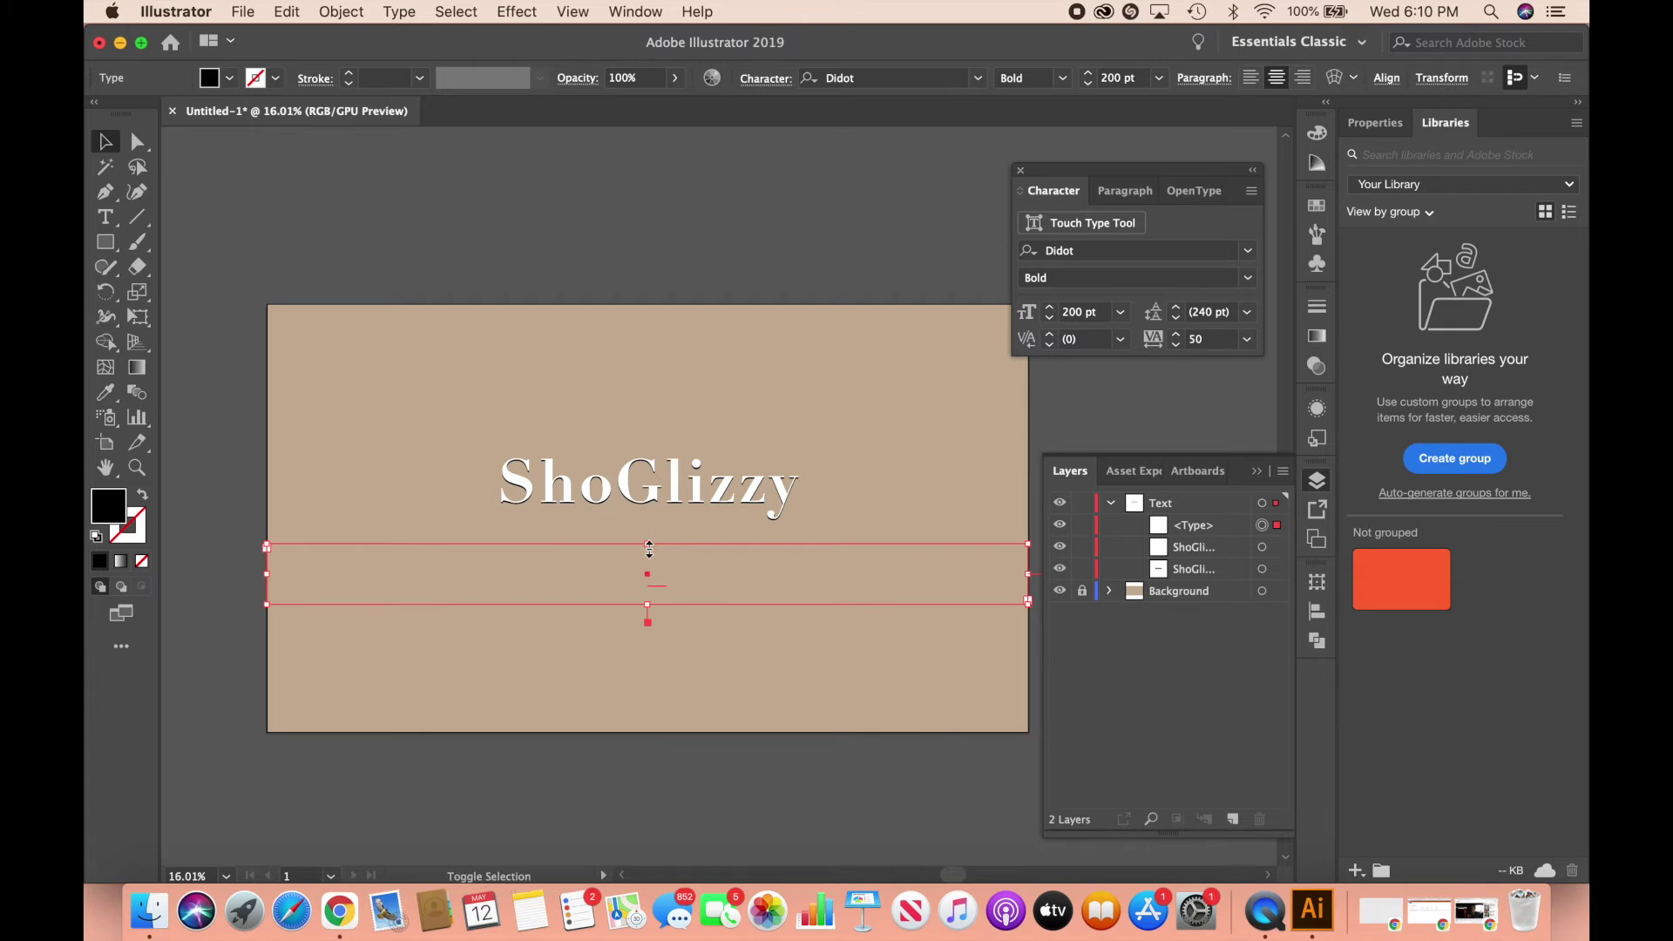
pyautogui.hotkey('shift', 'Up')
pyautogui.hotkey('shift', 'Up')
pyautogui.hotkey('shift', 'Up')
pyautogui.hotkey('shift', 'Up')
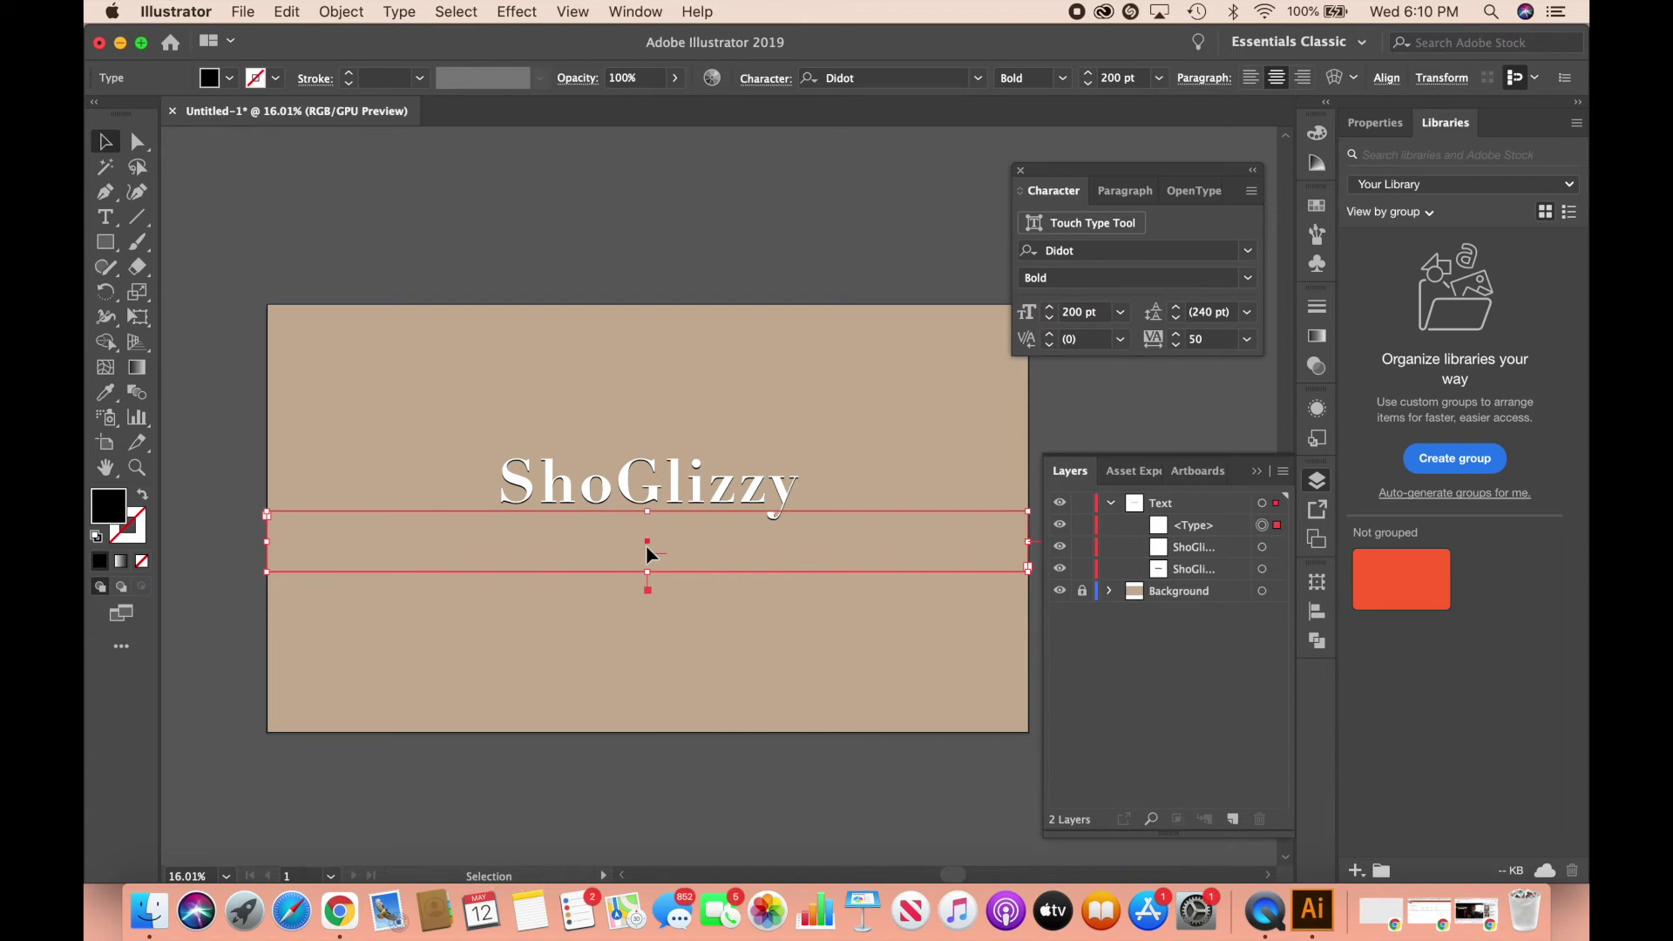
pyautogui.hotkey('shift', 'Down')
pyautogui.hotkey('shift', 'Down')
pyautogui.hotkey('shift', 'Down')
pyautogui.hotkey('shift', 'Down')
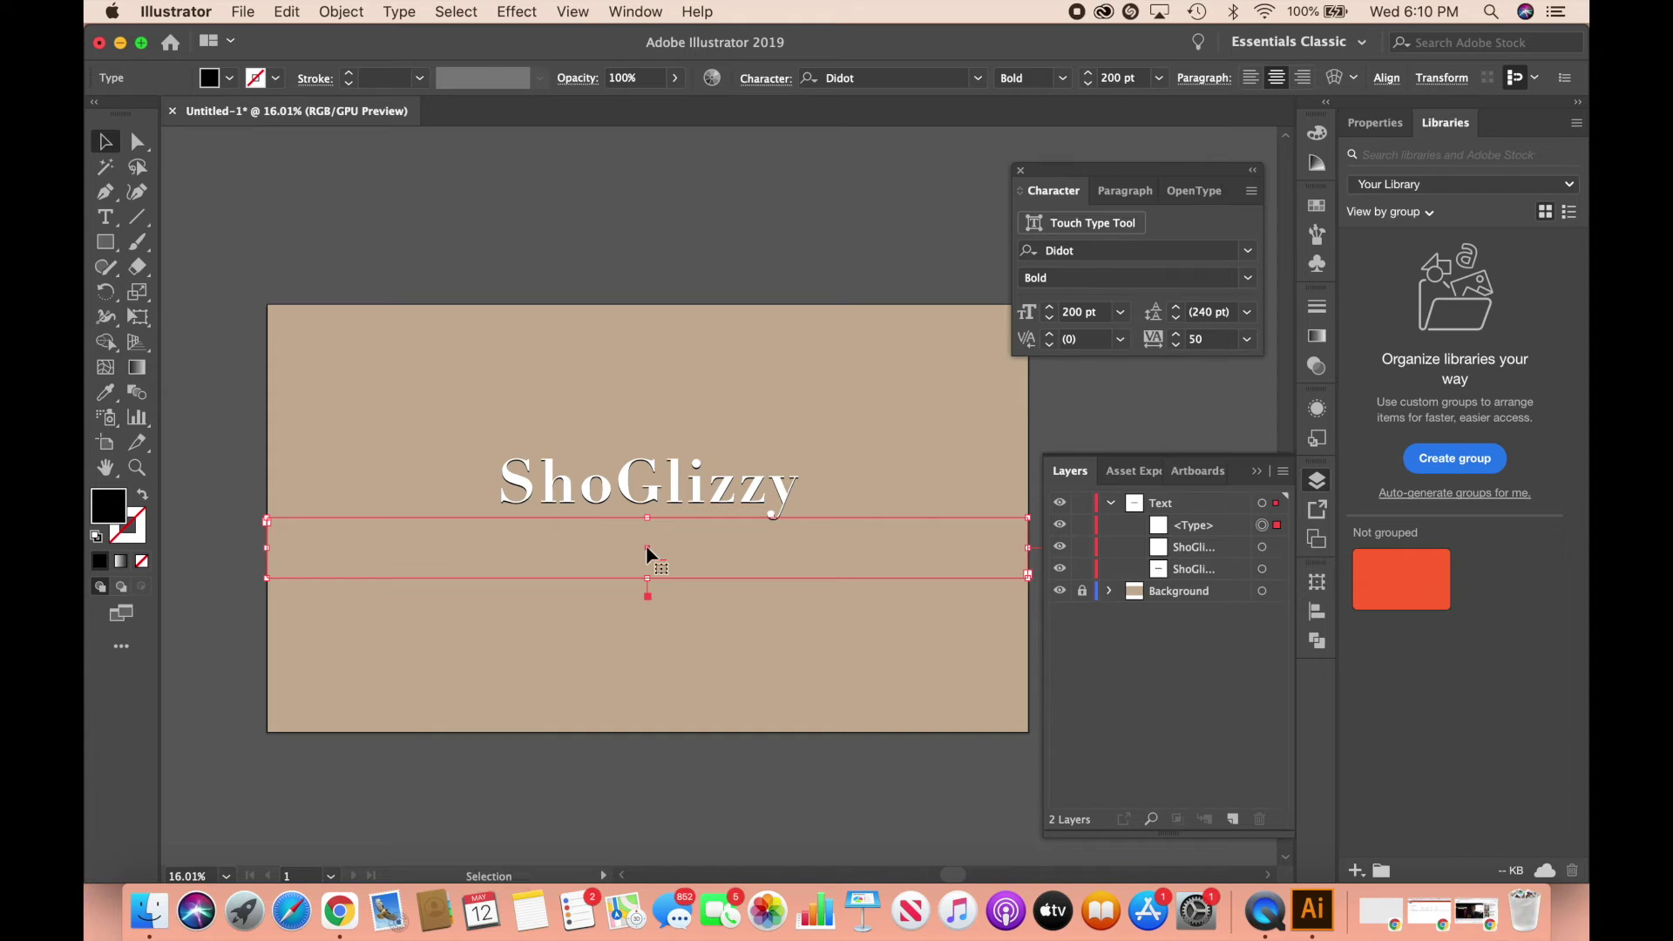
# - Enter "Beauty" in the new frame and format it in Berthold Akzidenz Grotesk Light Condensed with tracking 0
pyautogui.write('tBeauty')
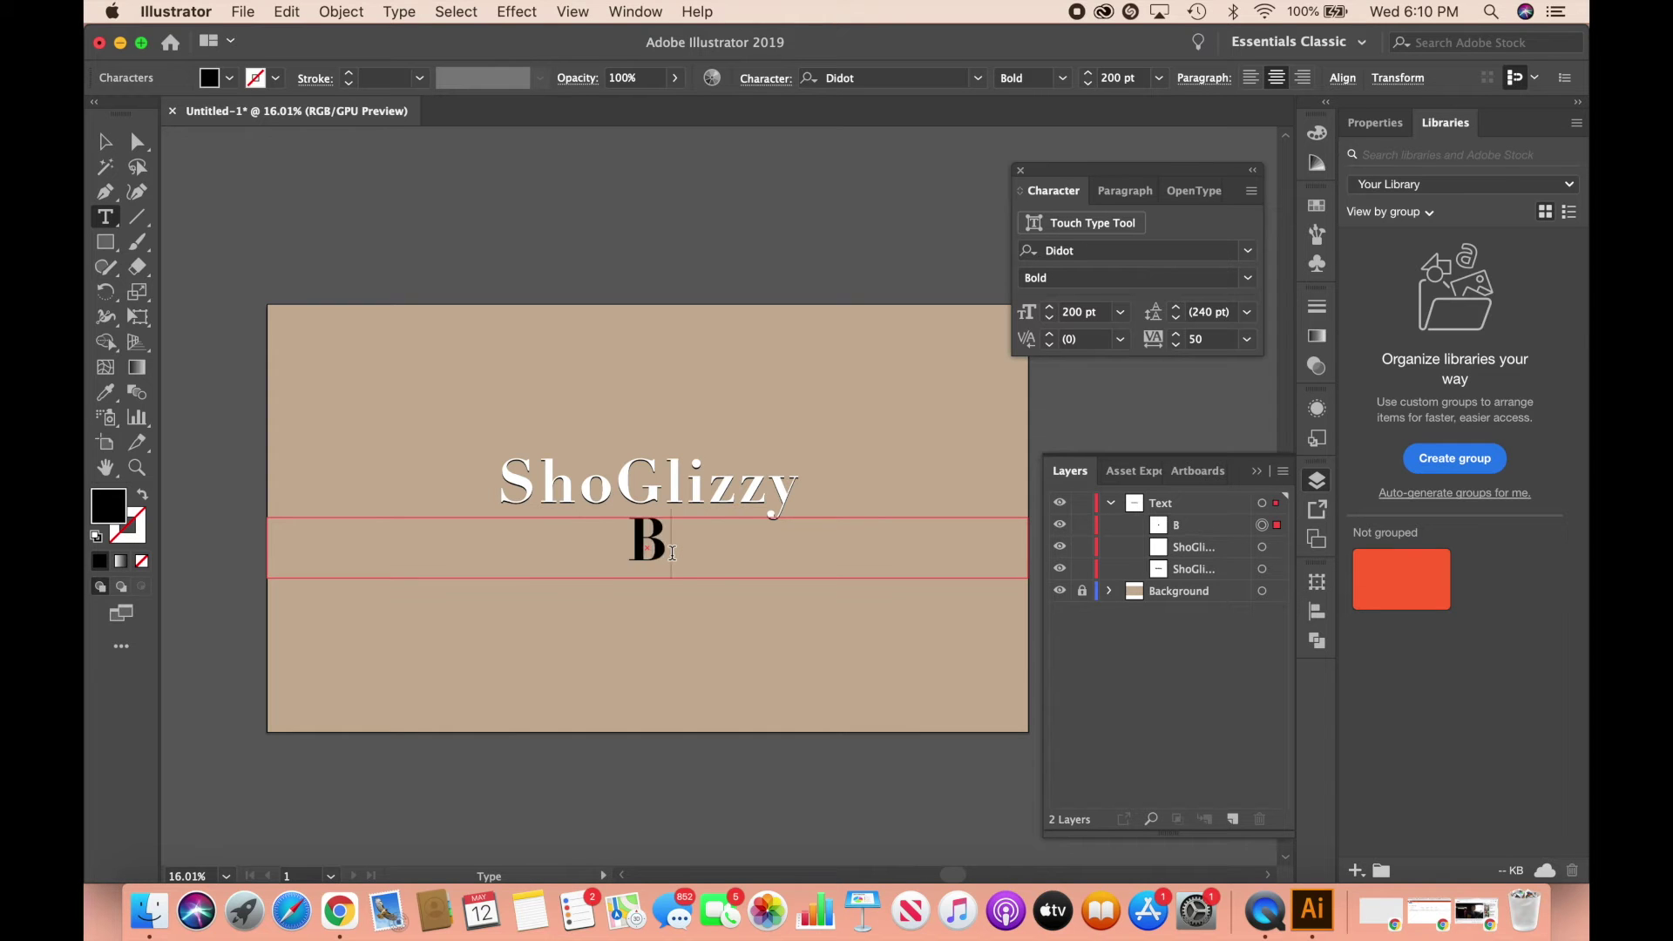
pyautogui.press('super+a')
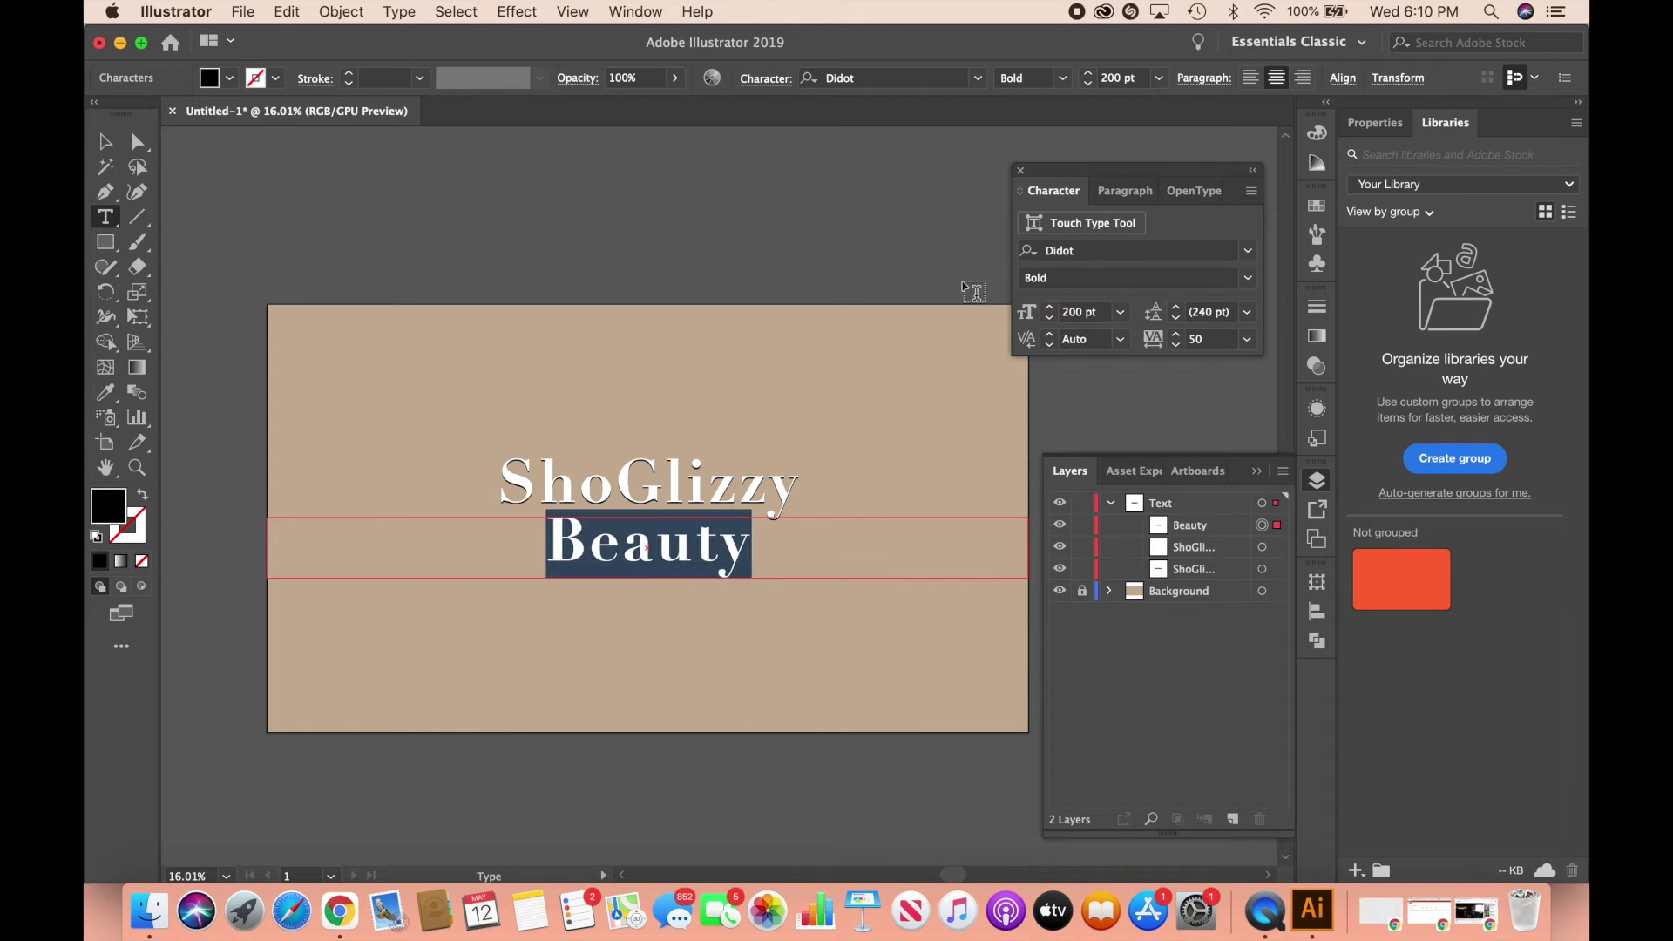
pyautogui.click(1088, 251)
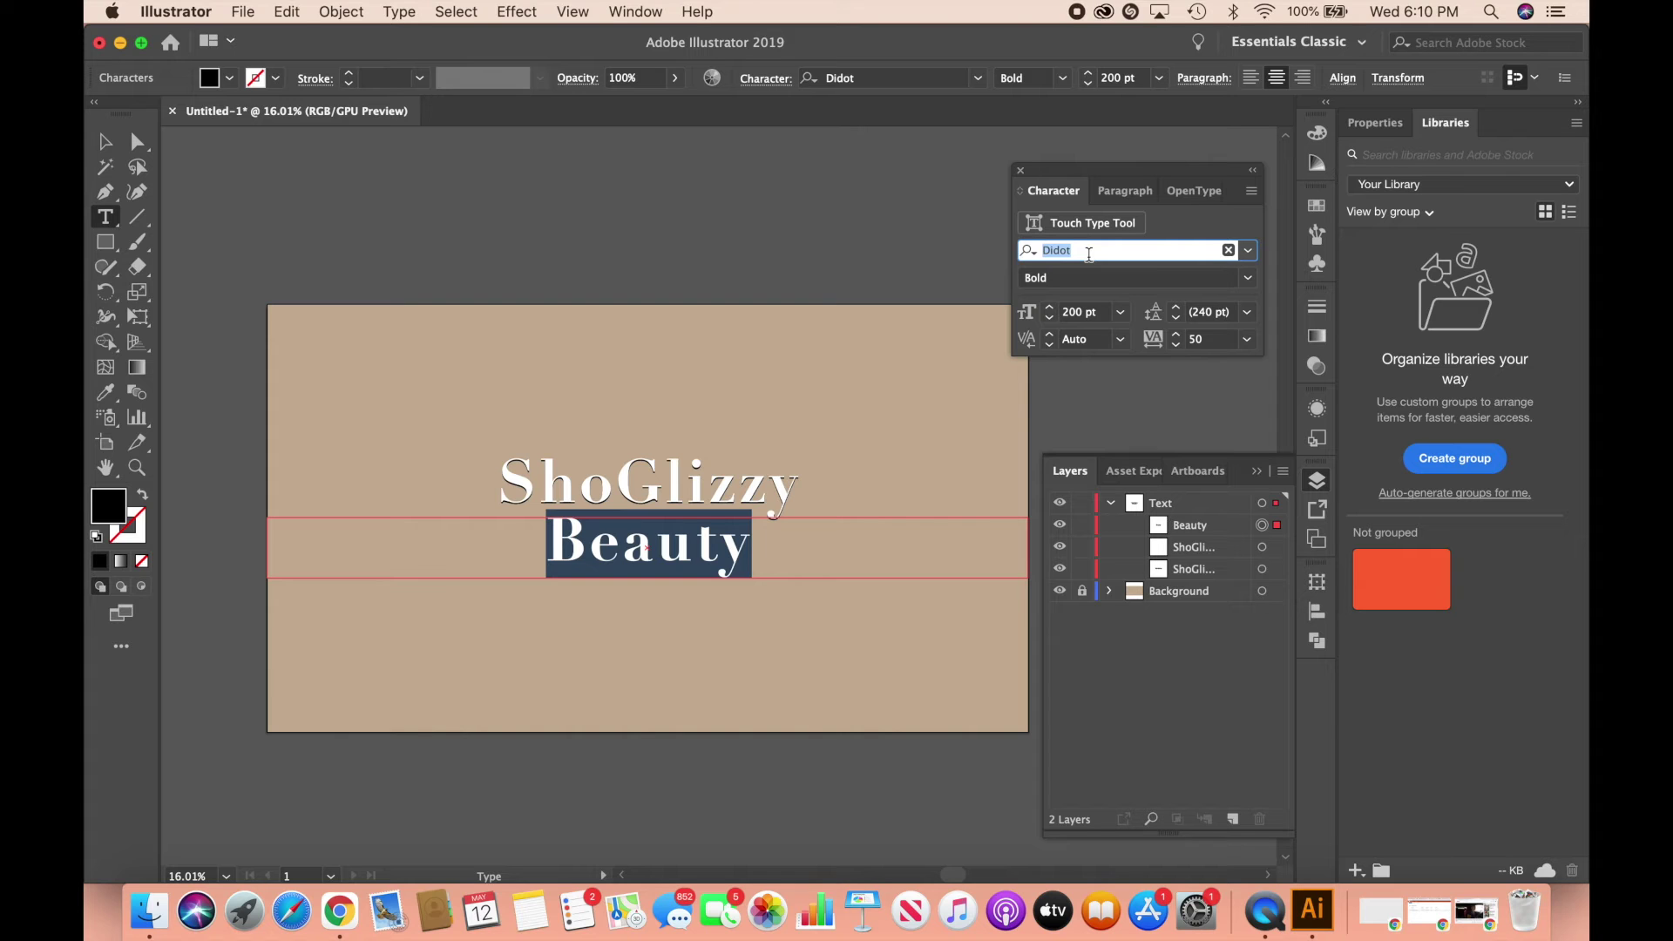
pyautogui.write('bert')
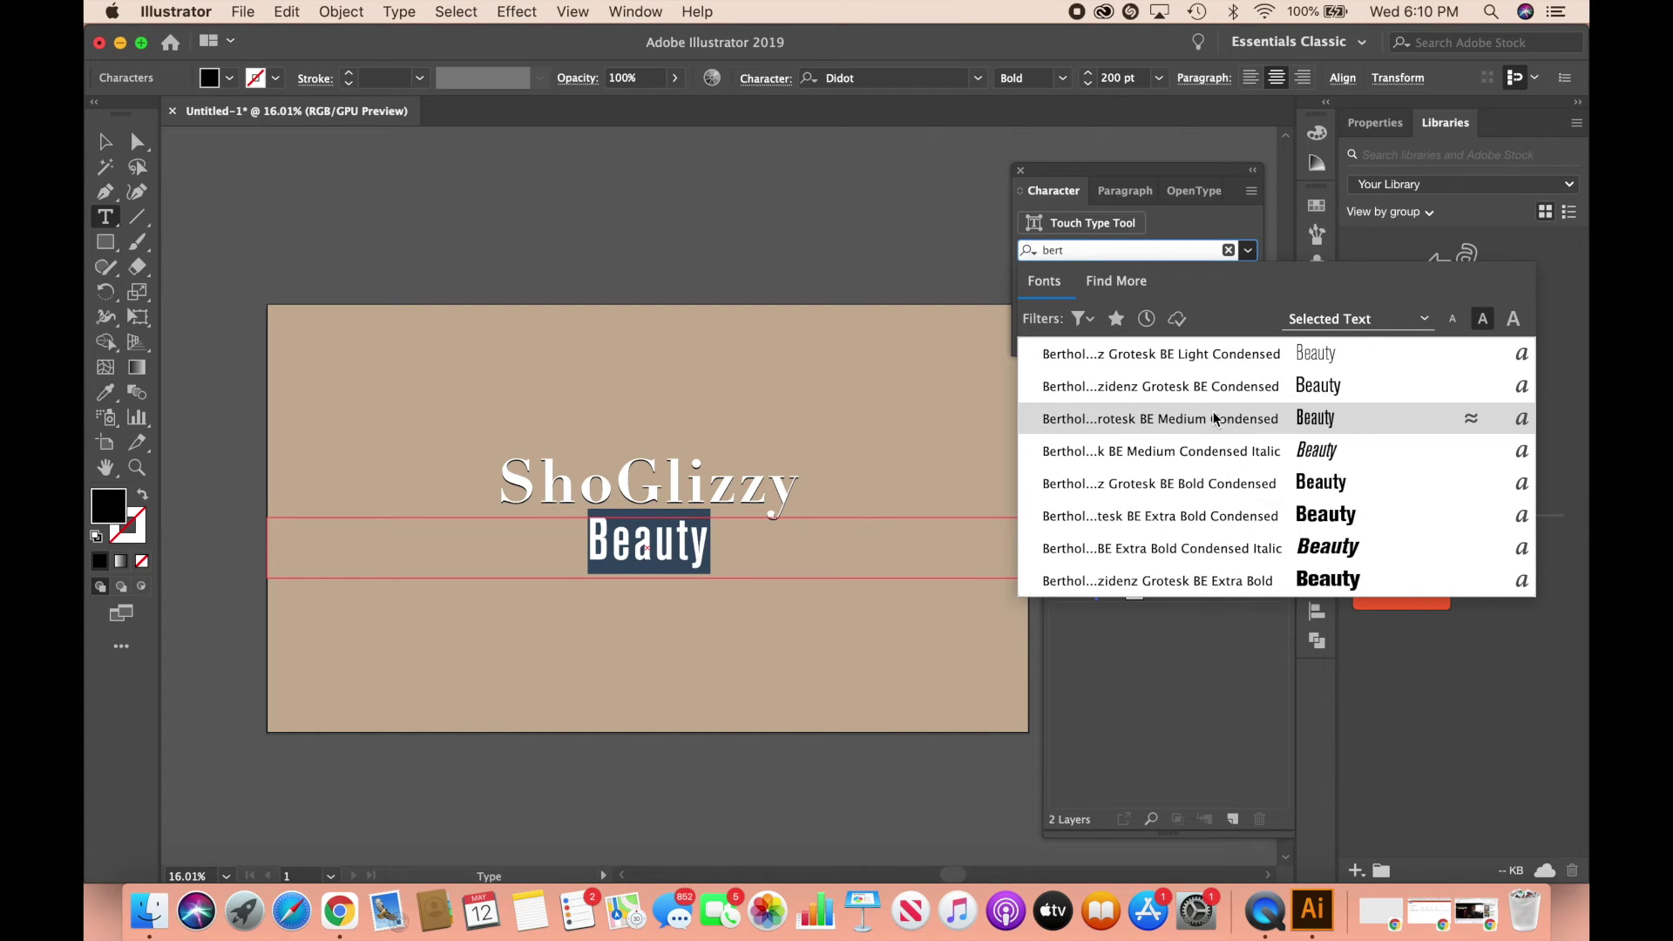
pyautogui.click(1219, 357)
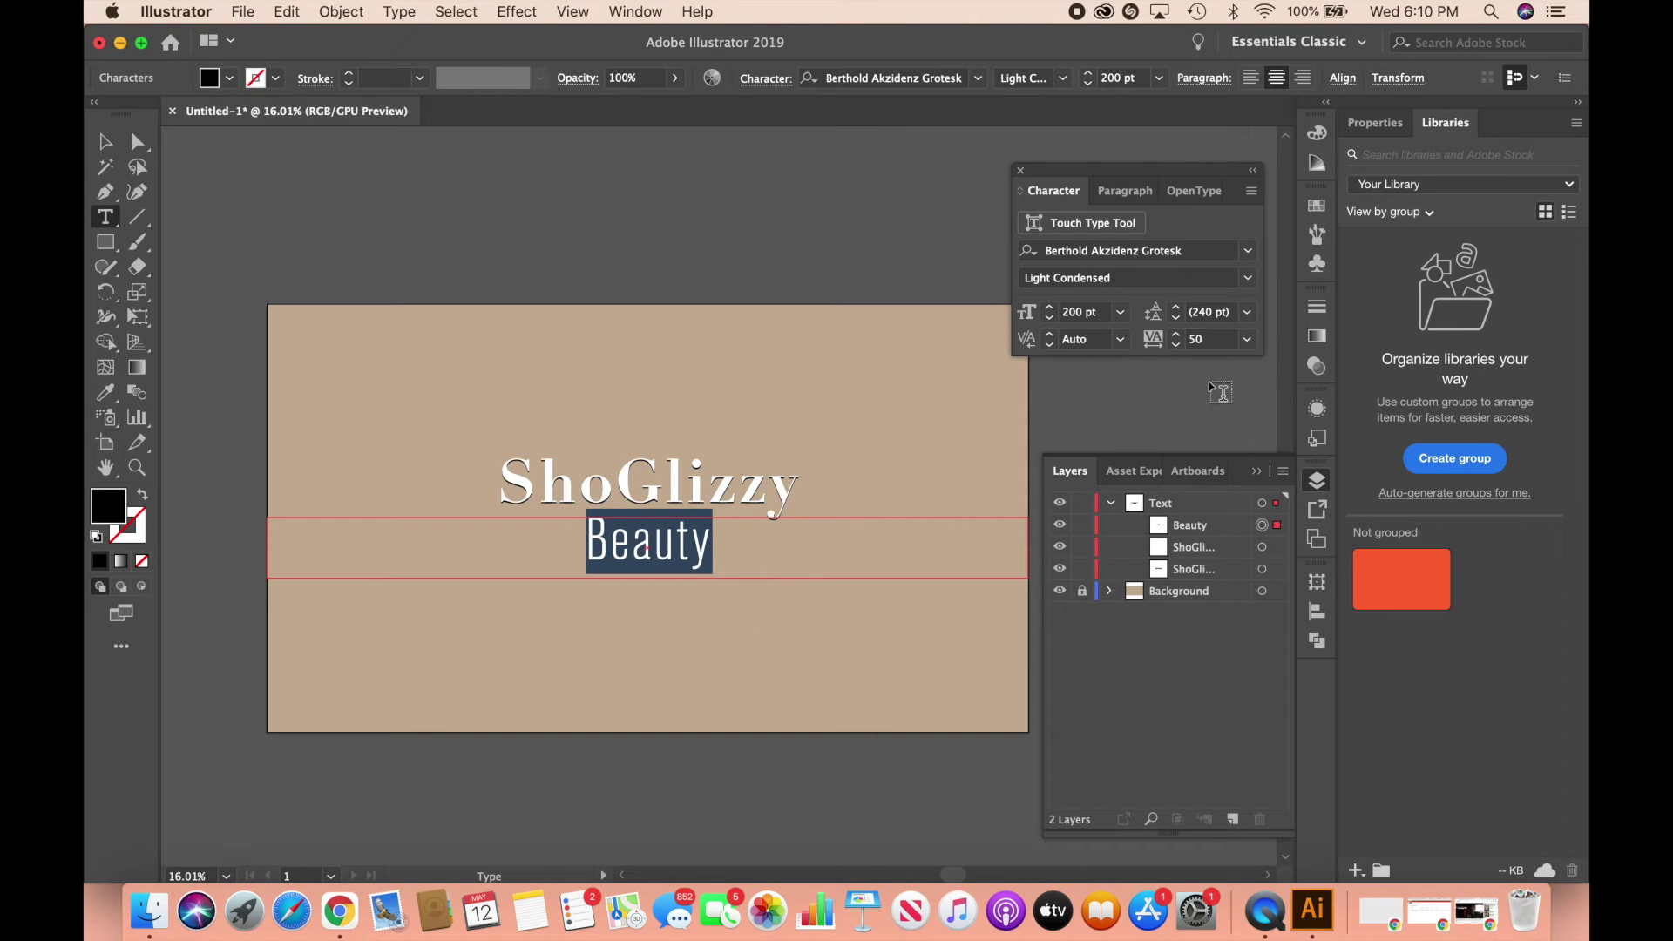
pyautogui.click(1247, 339)
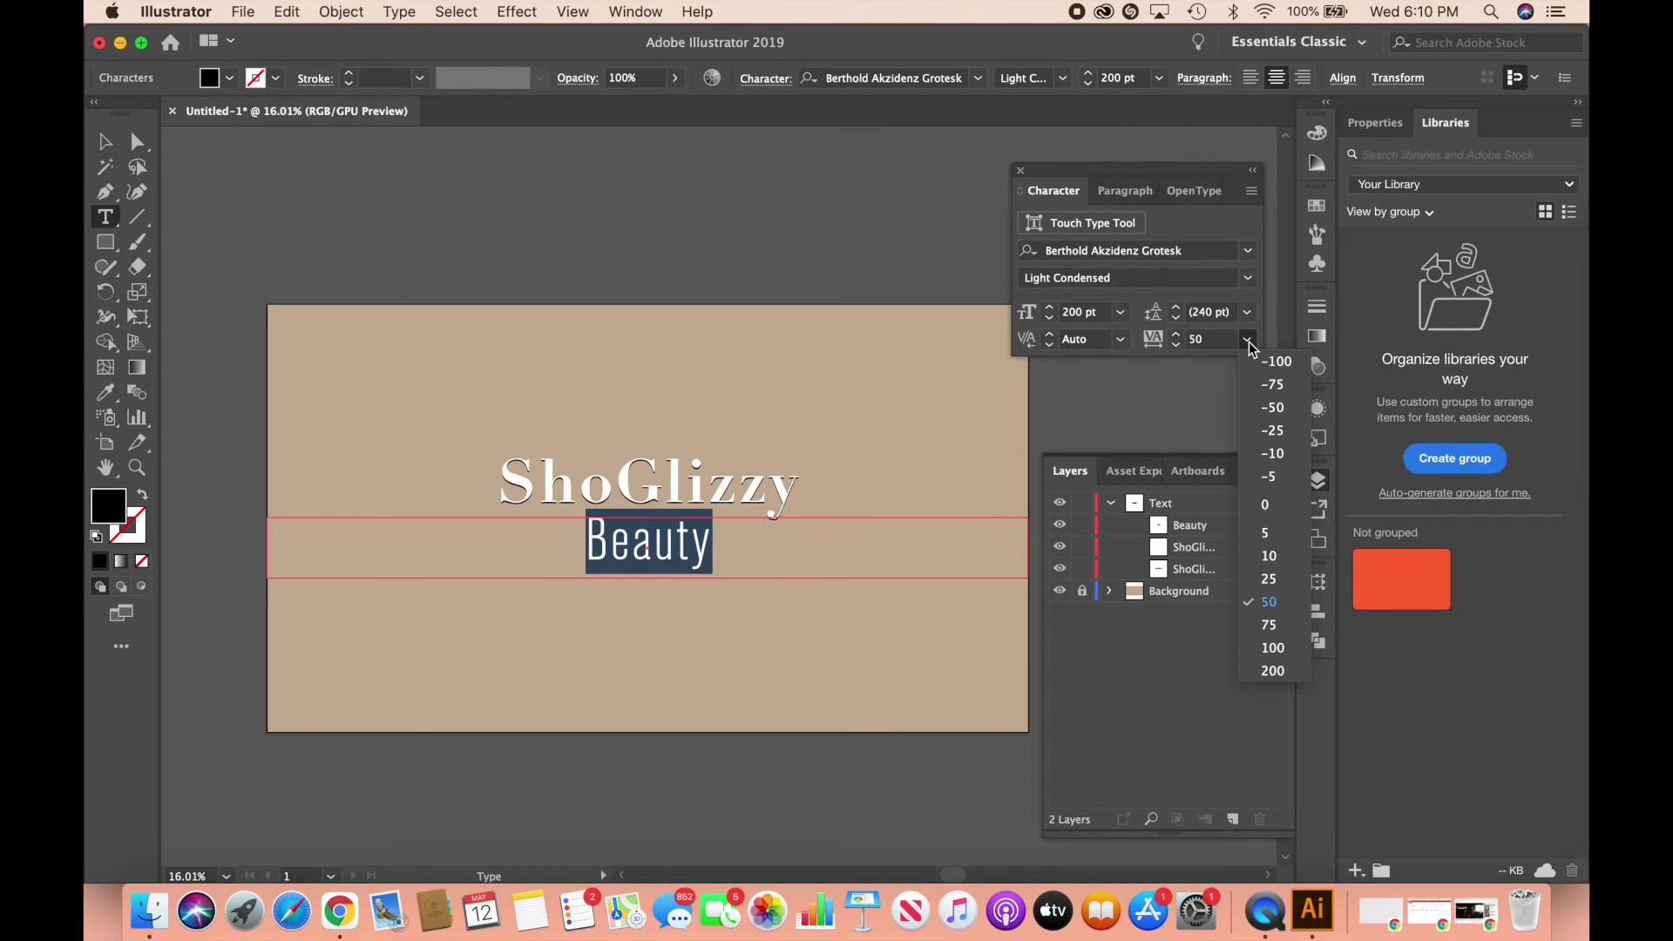
pyautogui.click(1252, 518)
pyautogui.click(723, 549)
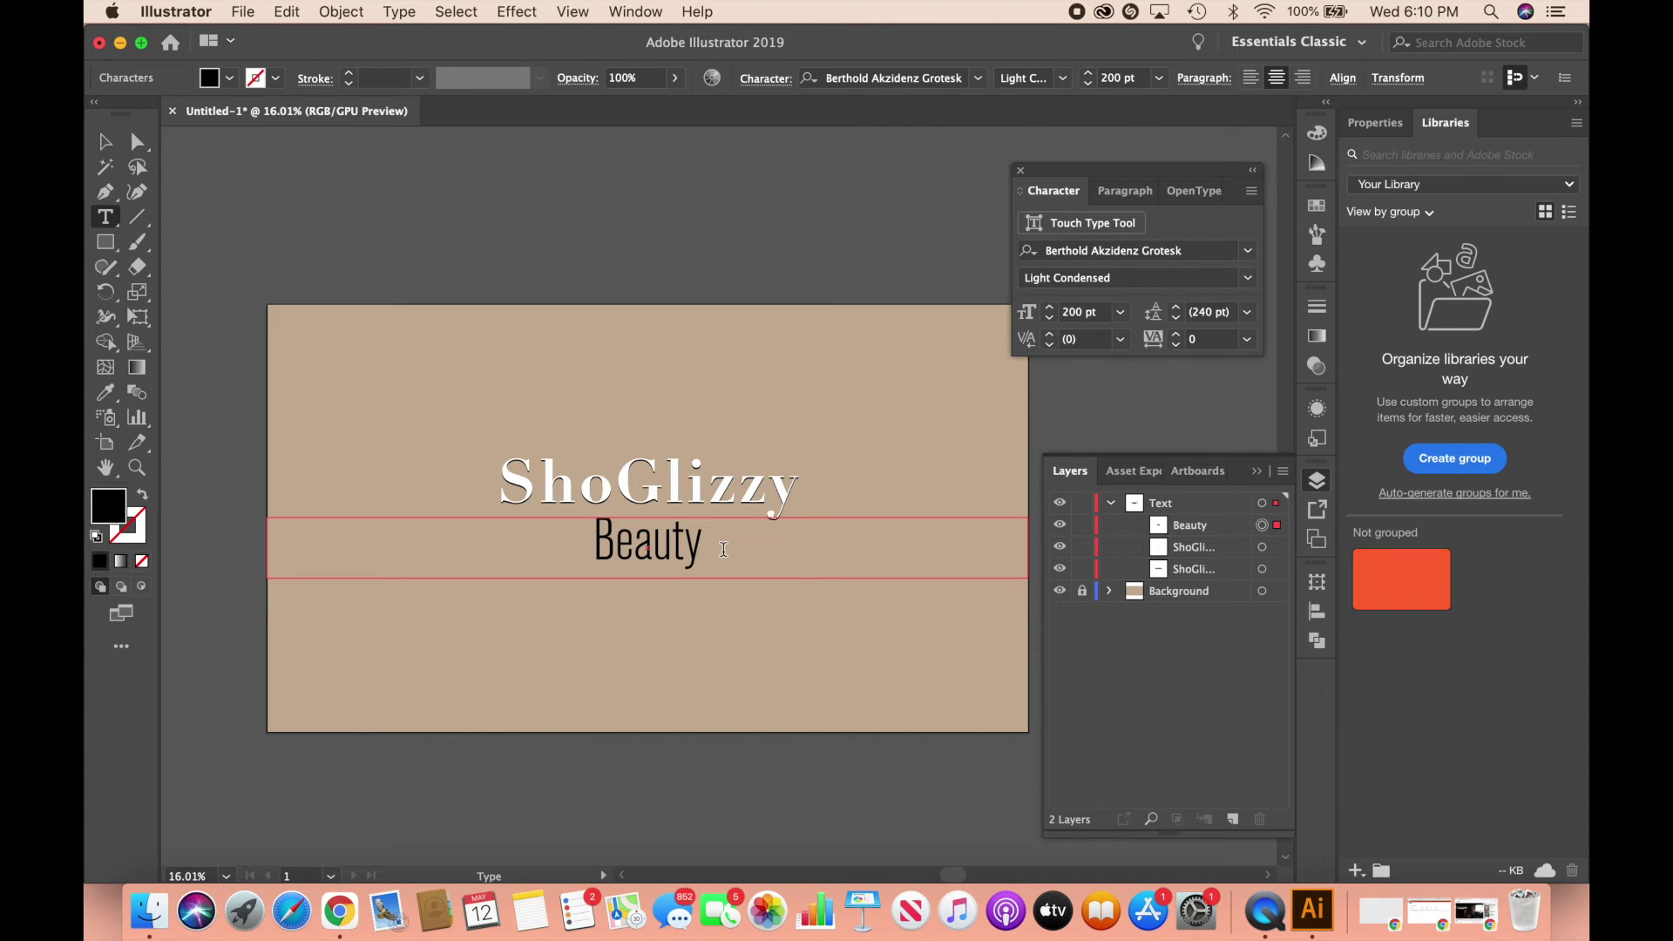
# - Retype the word "Beauty" over the existing text in the frame
pyautogui.moveTo(723, 549); pyautogui.dragTo(562, 555)
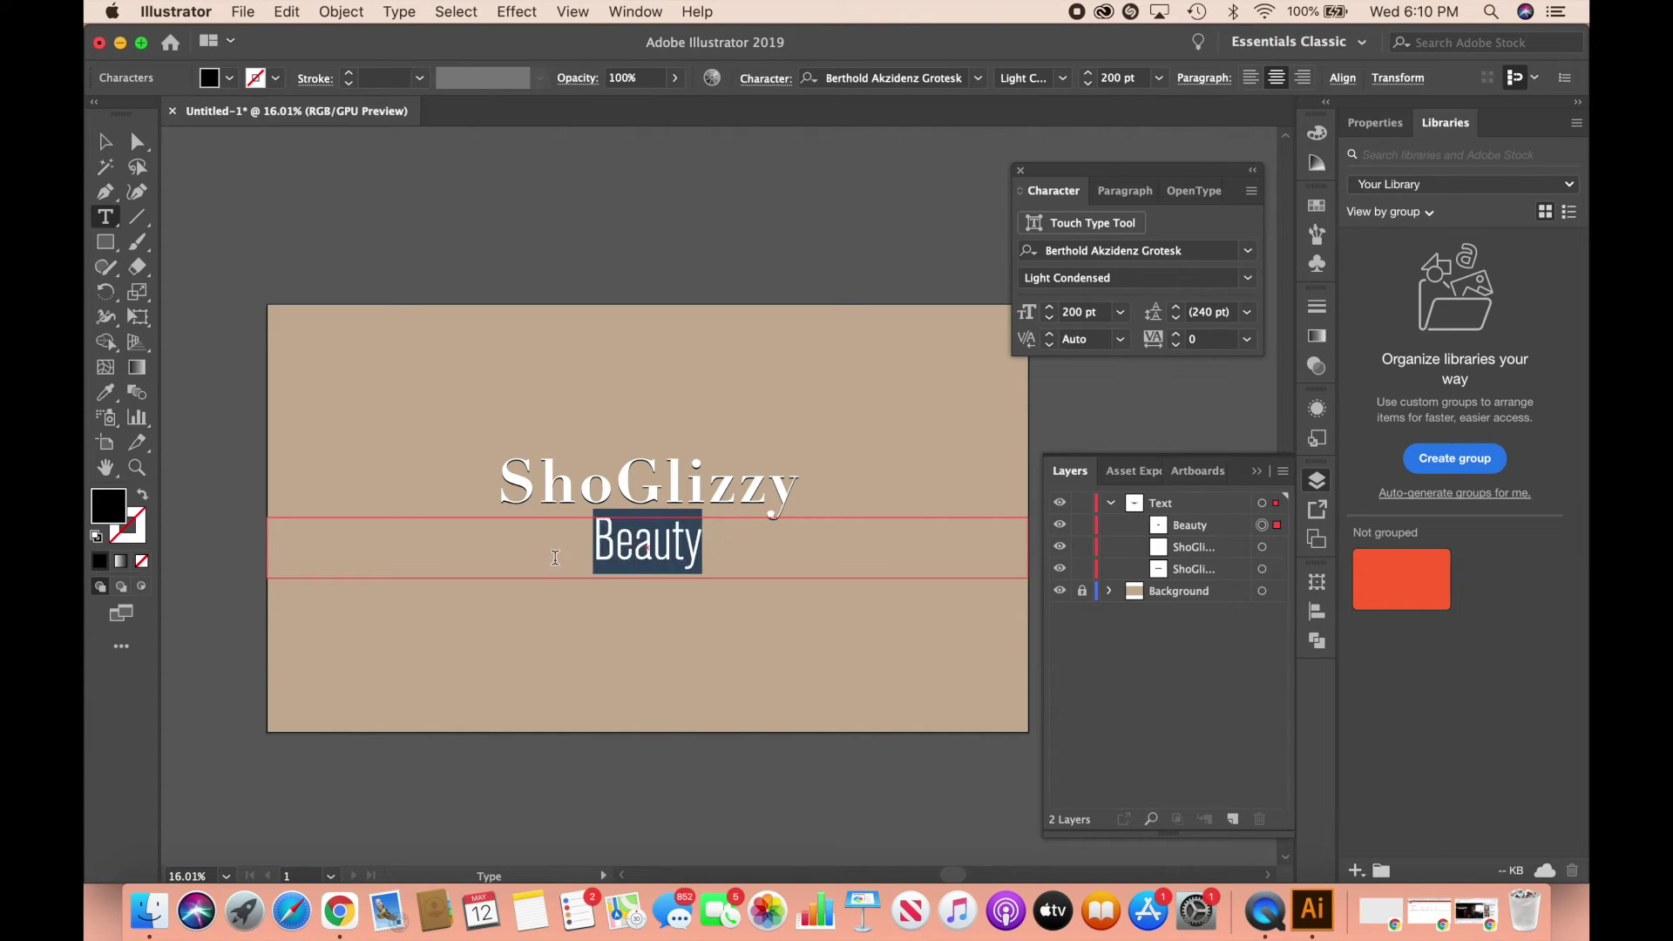
pyautogui.write('Beu')
pyautogui.press('BackSpace')
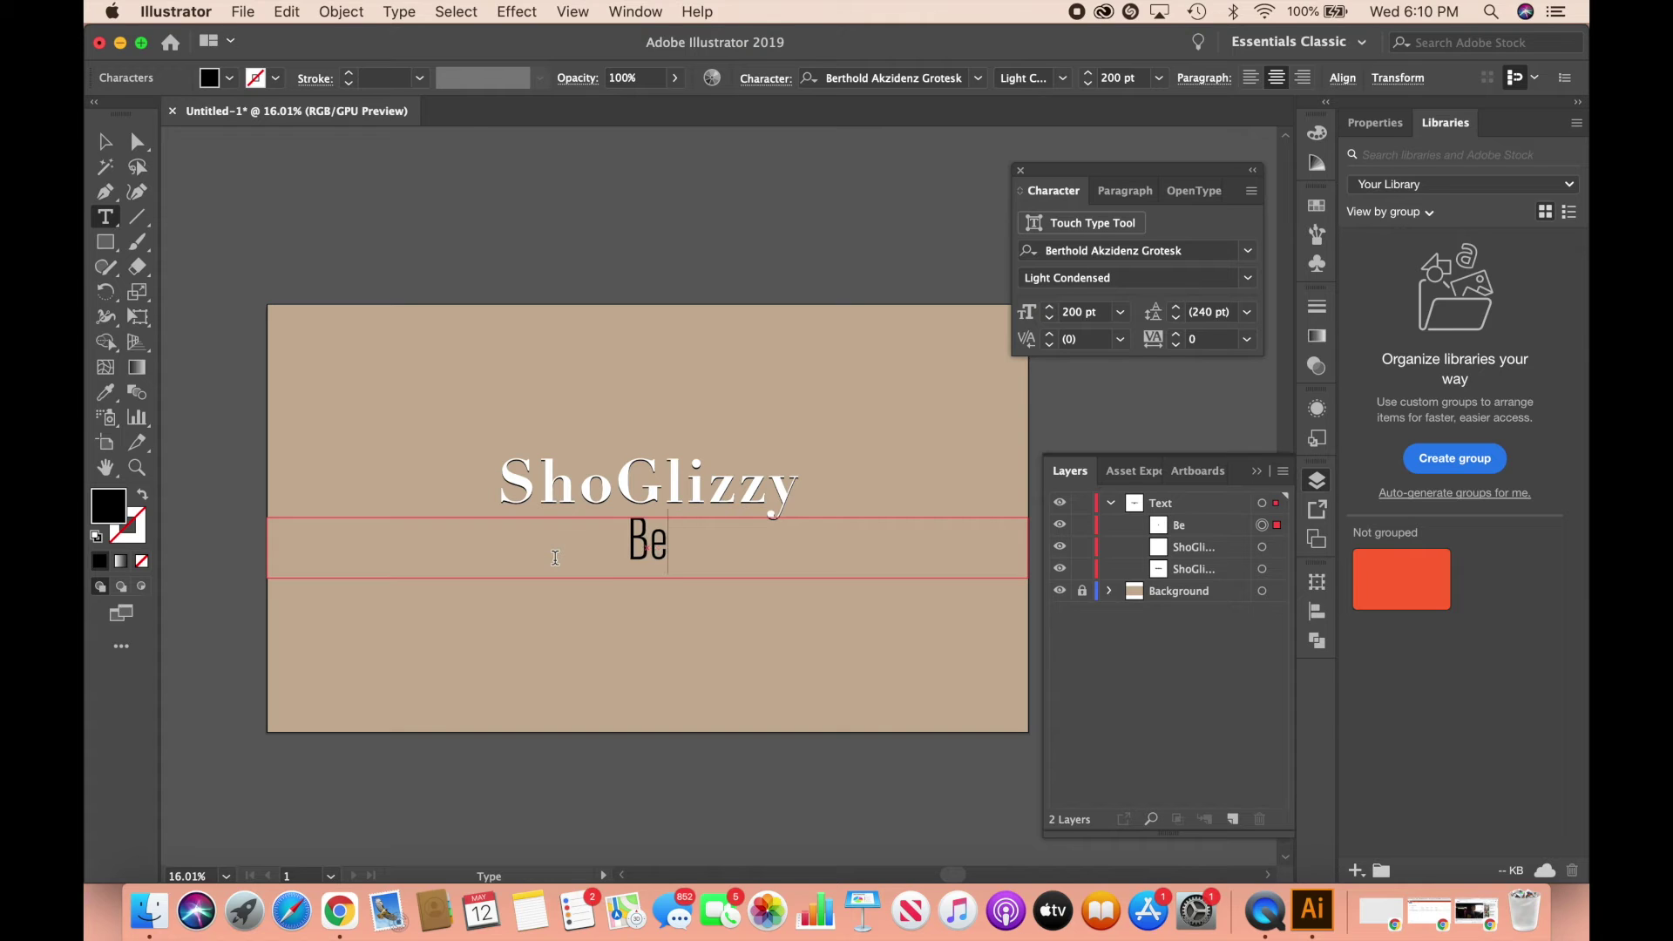
pyautogui.write('auty')
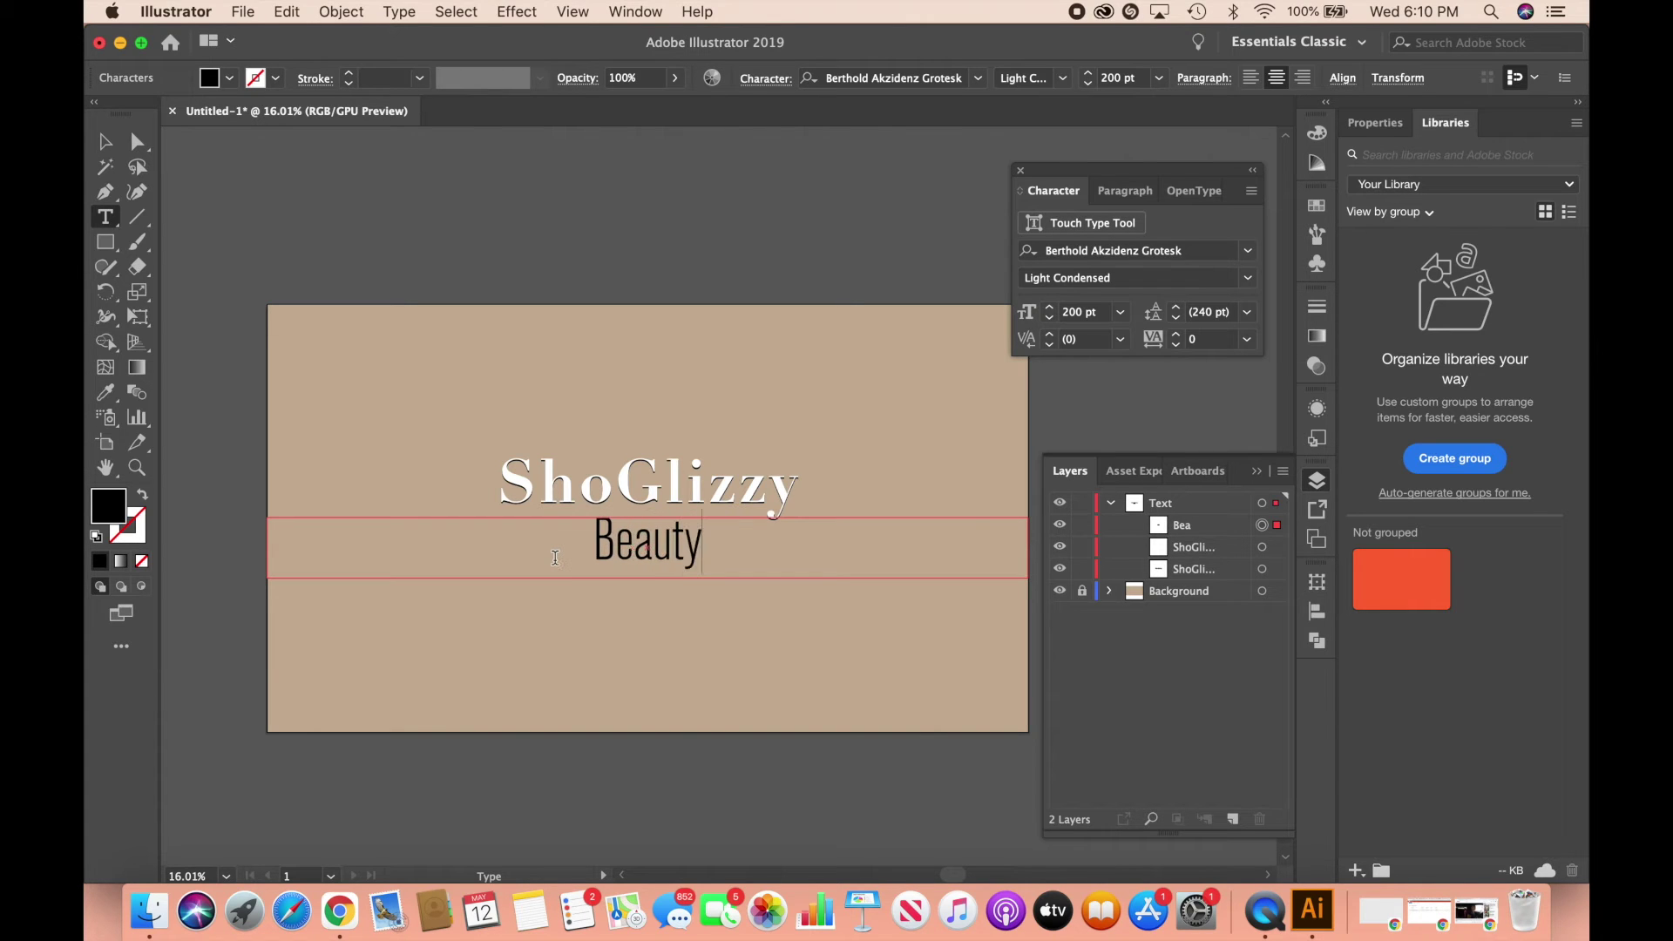
# - Color the "Beauty" text white
pyautogui.press('super+a')
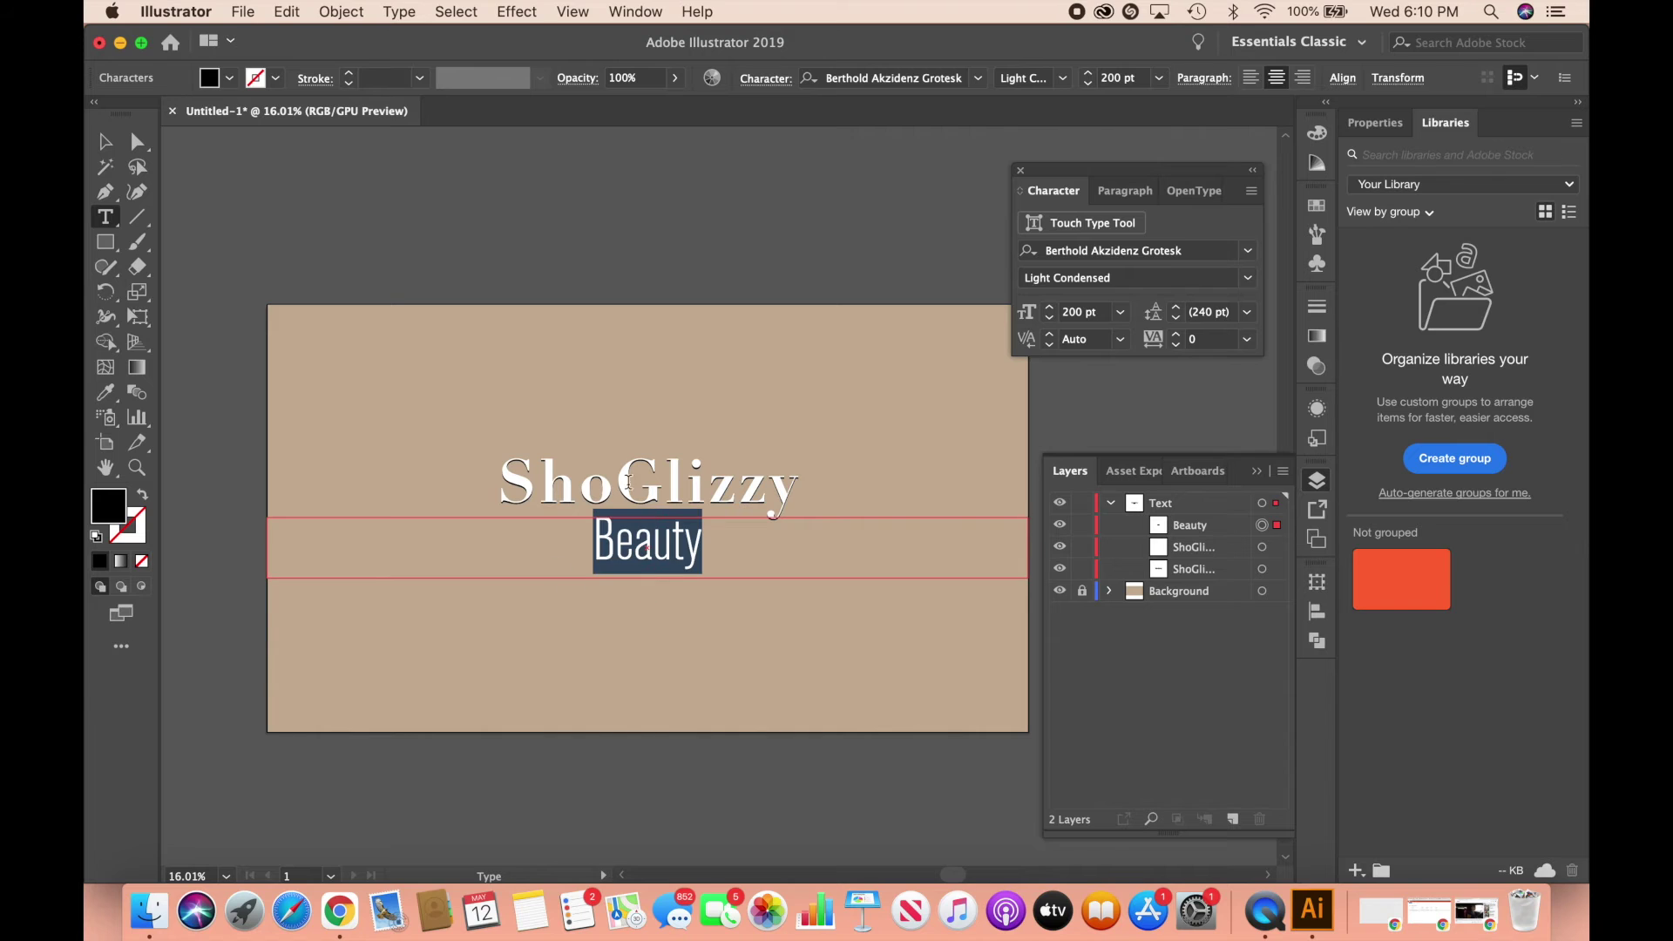
pyautogui.click(1316, 205)
pyautogui.click(1097, 261)
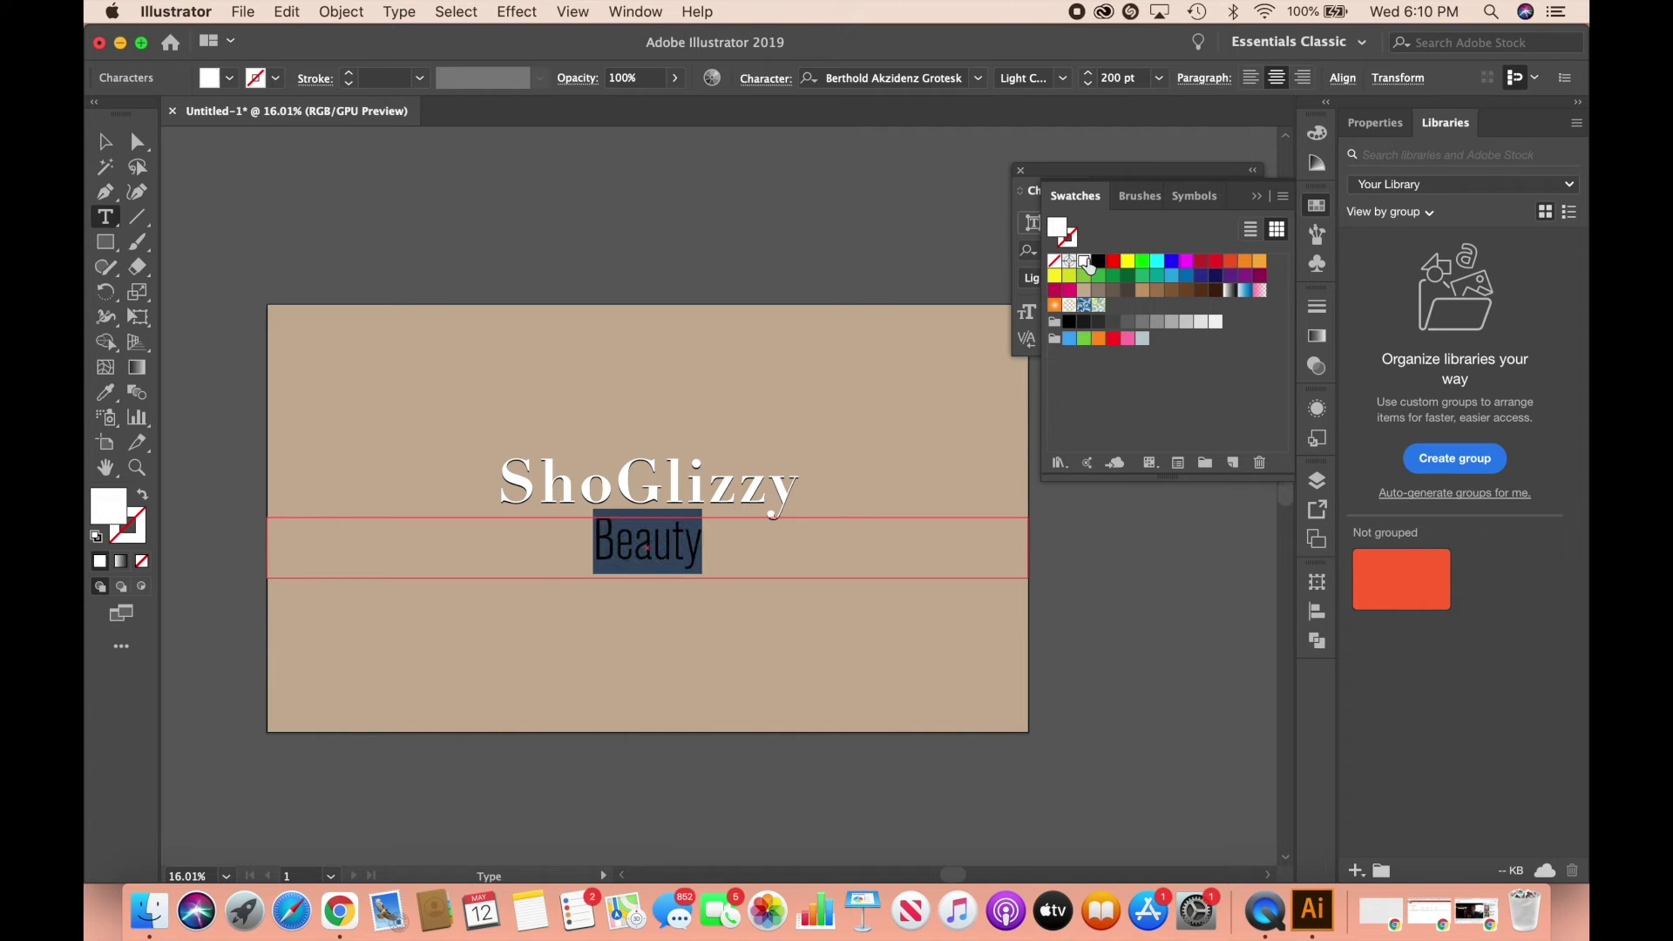
# - Replace the word in the frame with the uppercase tagline "BEAUTY, VLOGS, LIFESTYLE & MORE"
pyautogui.click(707, 541)
pyautogui.moveTo(708, 541); pyautogui.dragTo(619, 541)
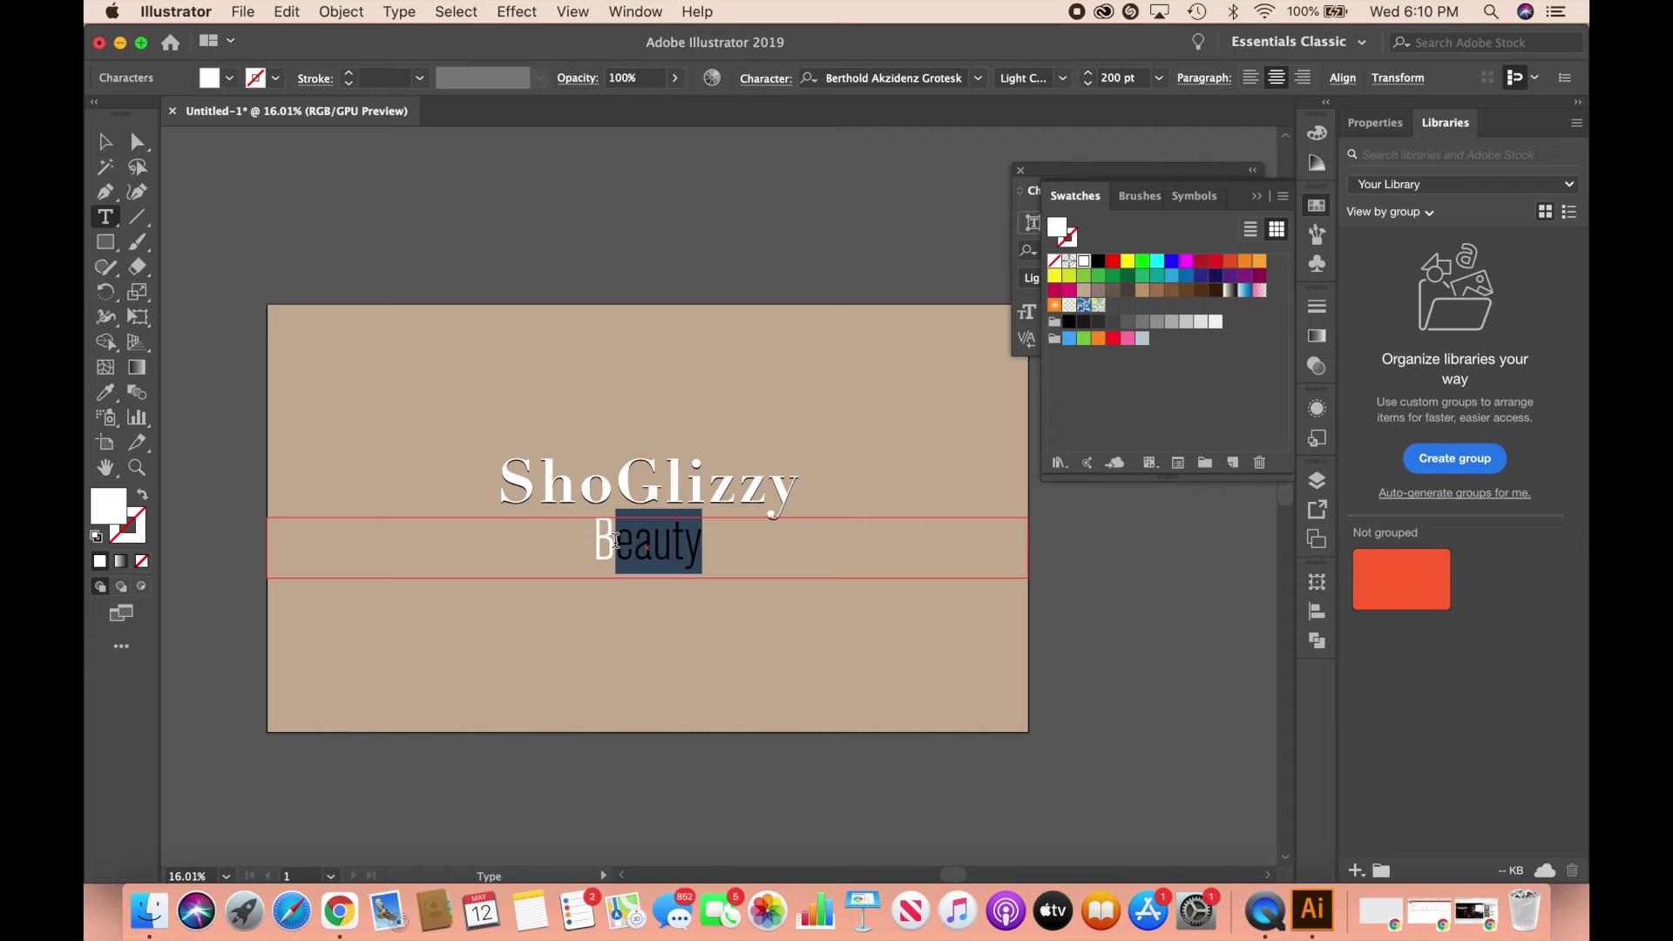
pyautogui.click(616, 541)
pyautogui.press('super+a')
pyautogui.write('BE')
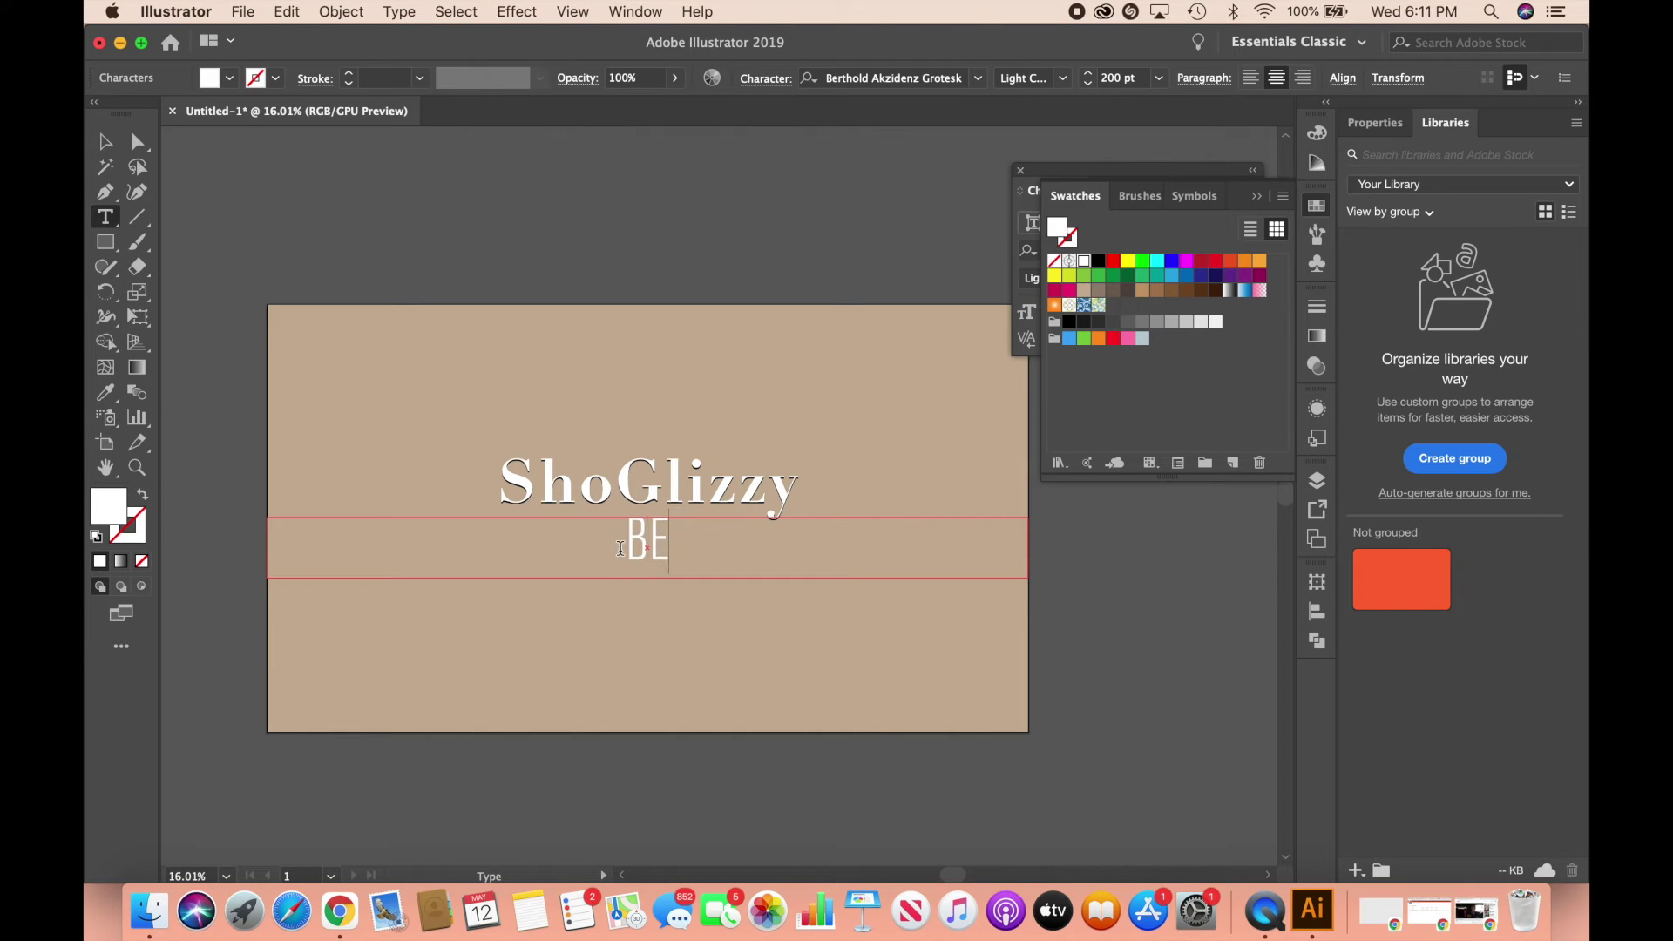
pyautogui.write('AUTY, ')
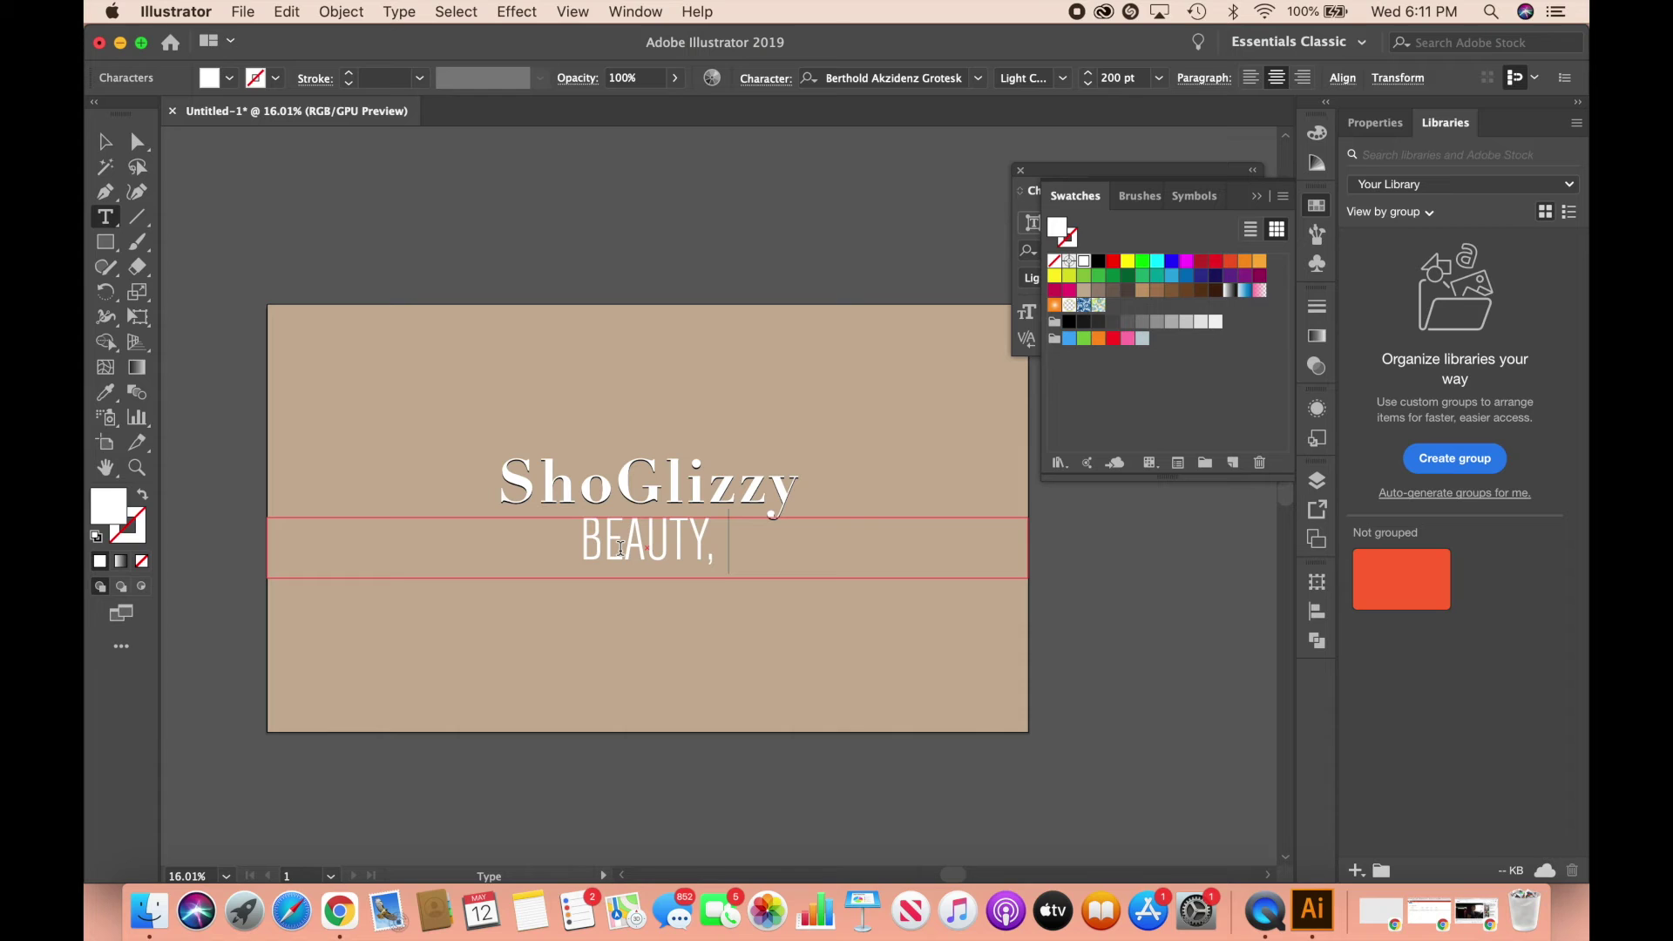
pyautogui.write('VLOGS, ')
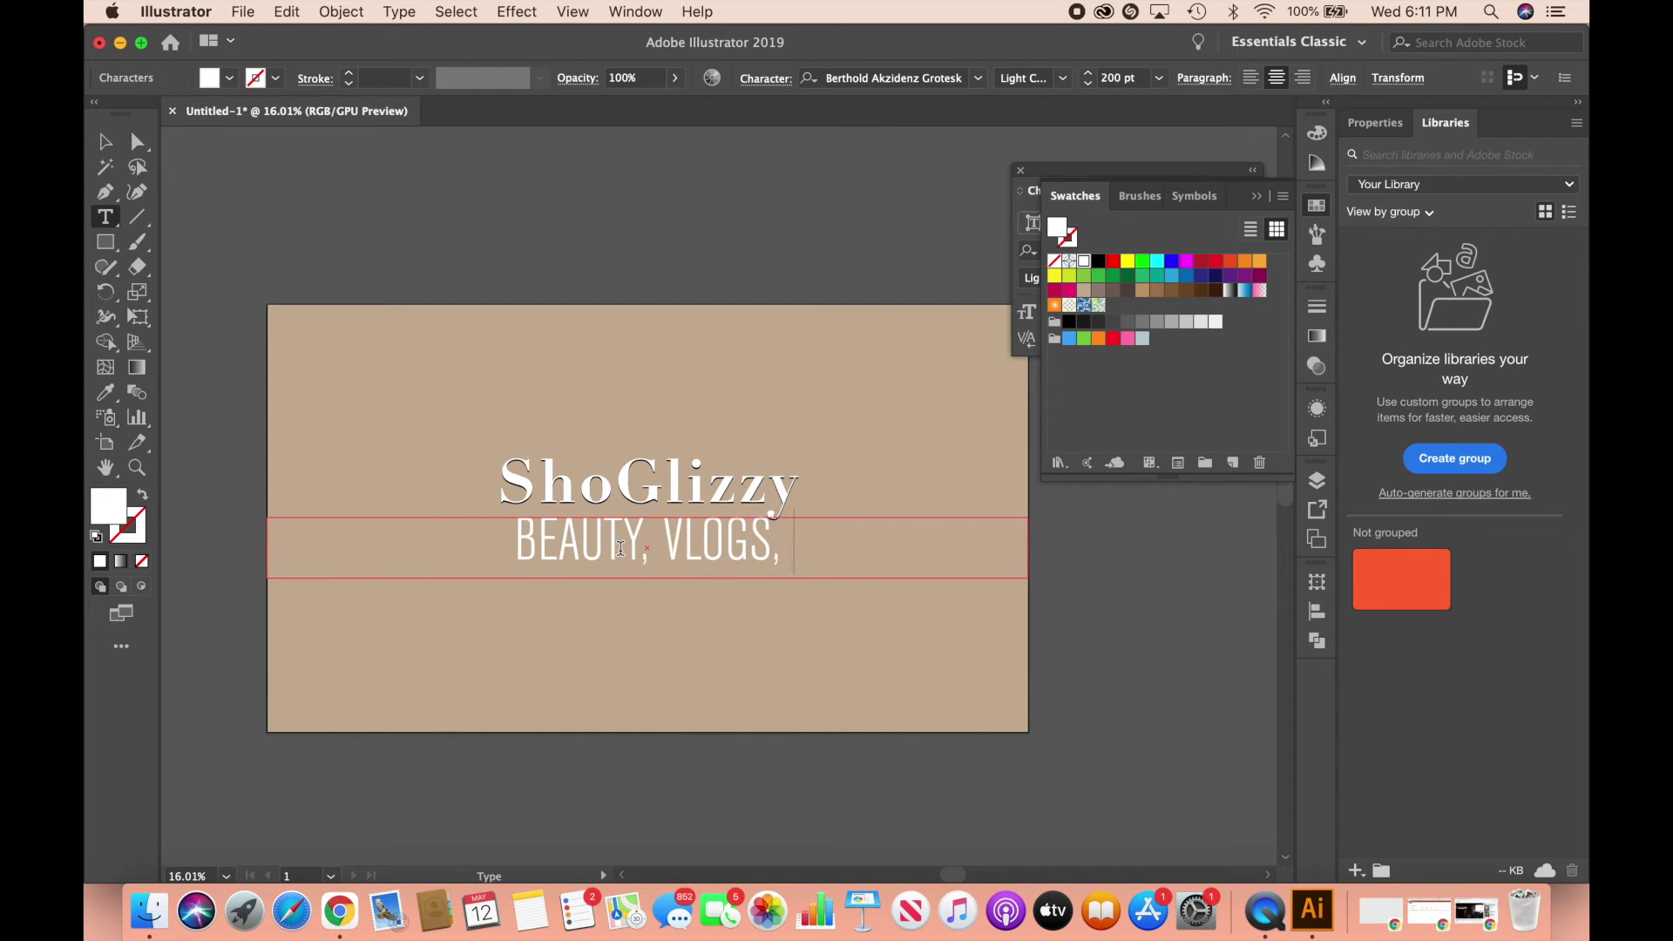
pyautogui.write('L')
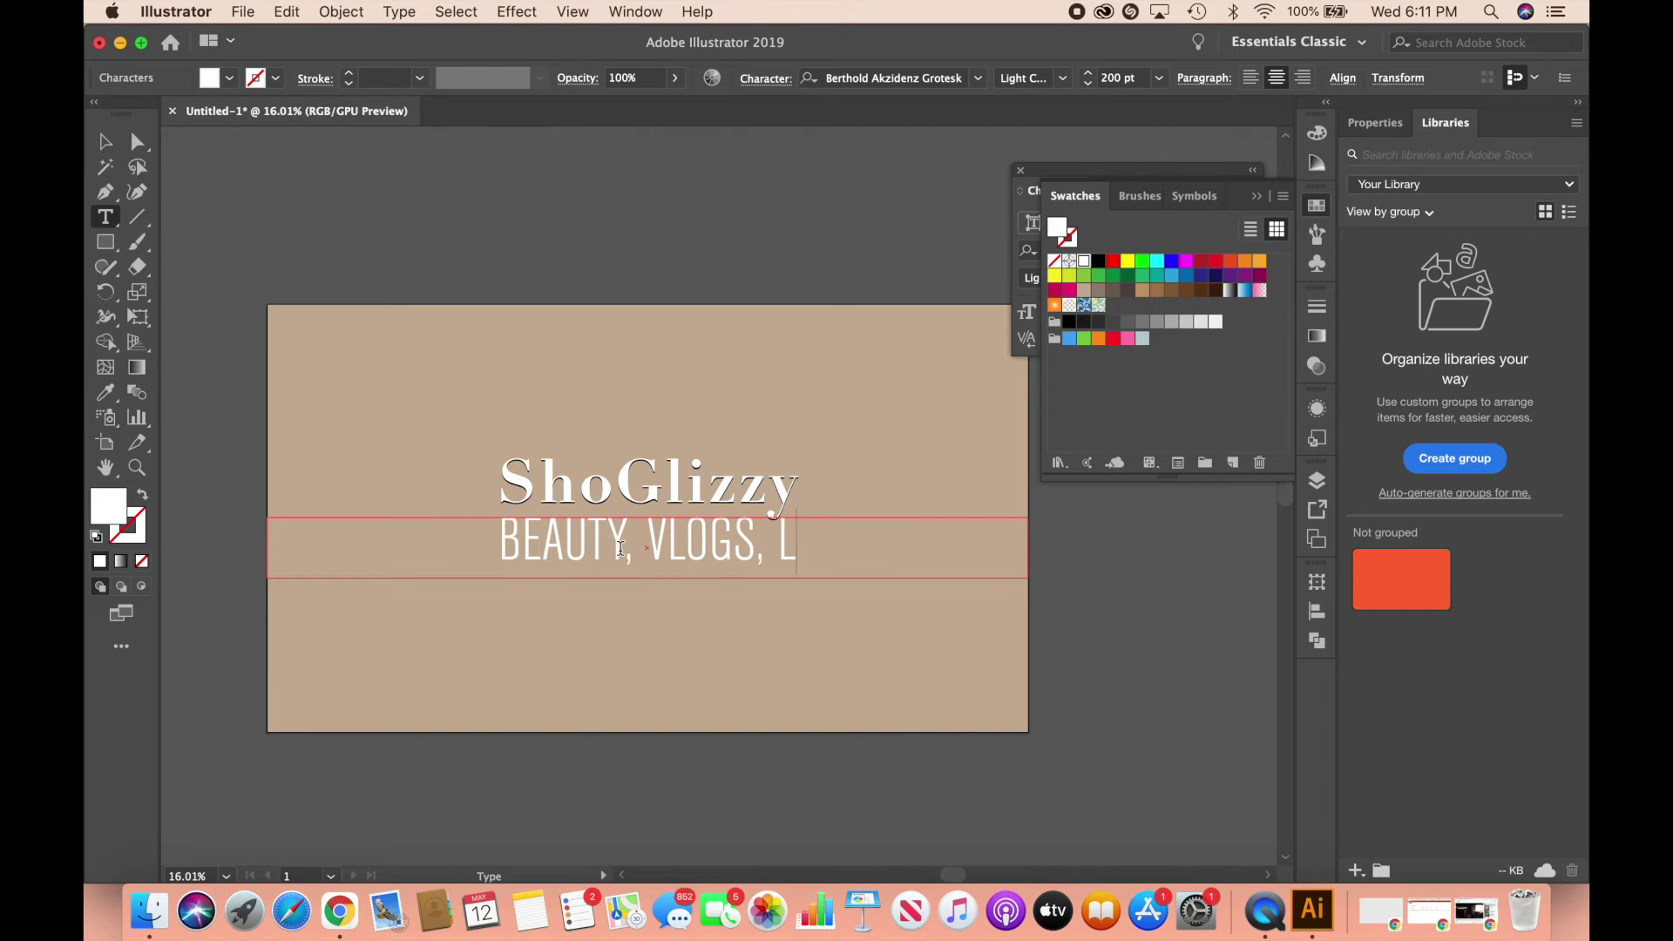
pyautogui.write('IFESTYLE')
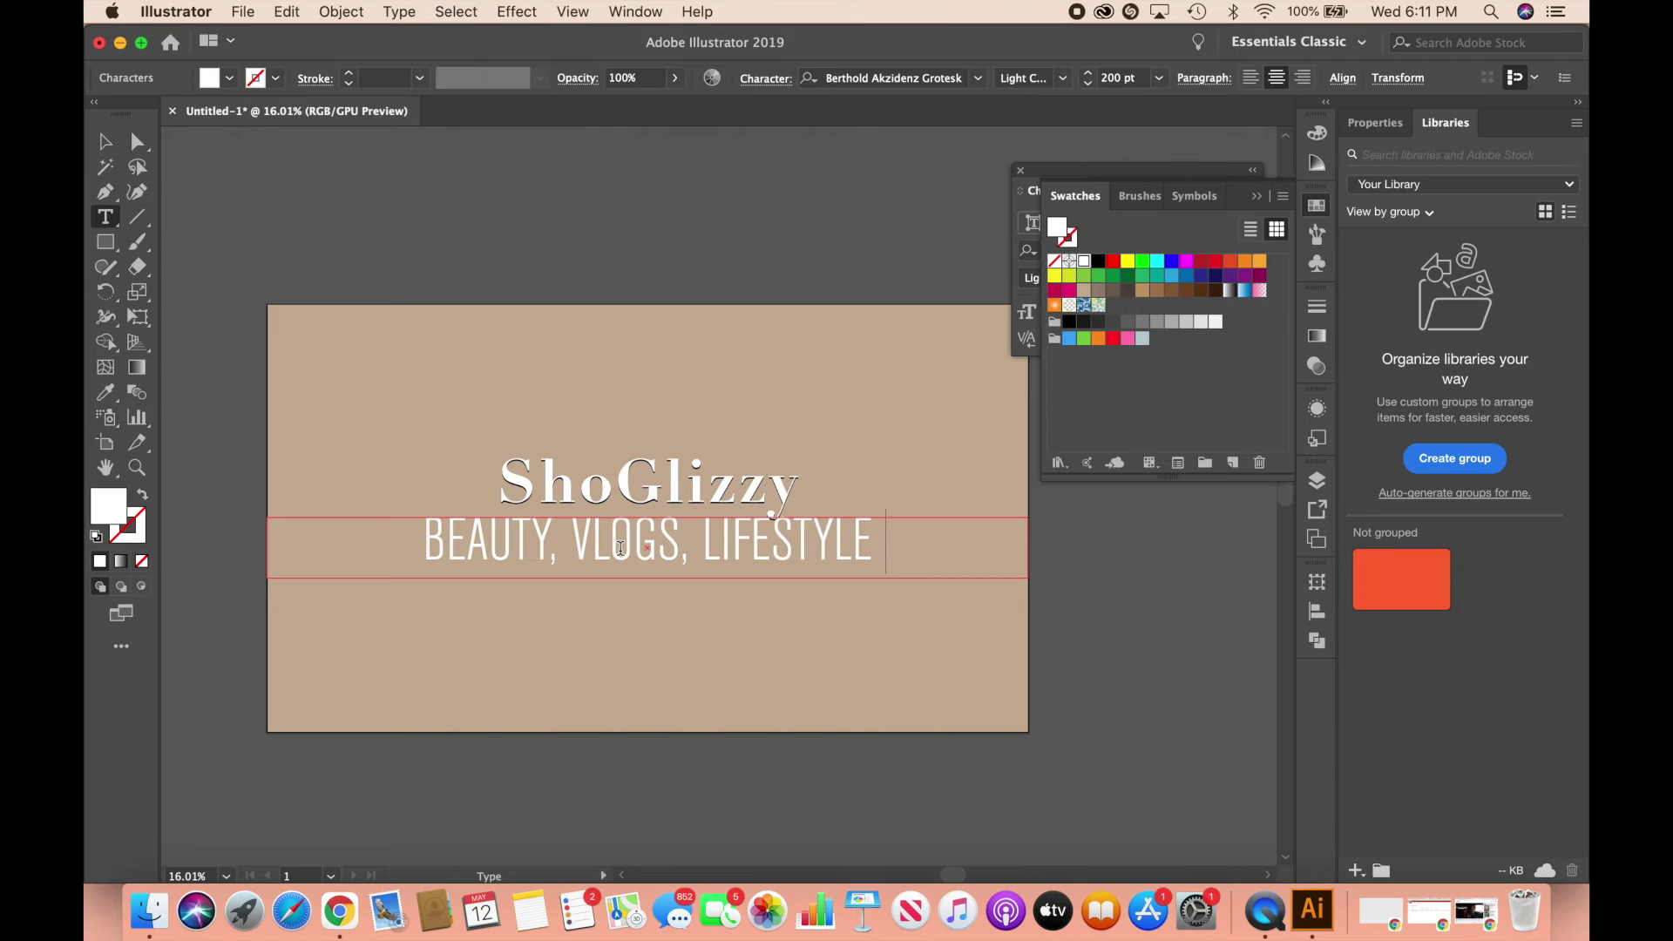
pyautogui.write(' & MORE')
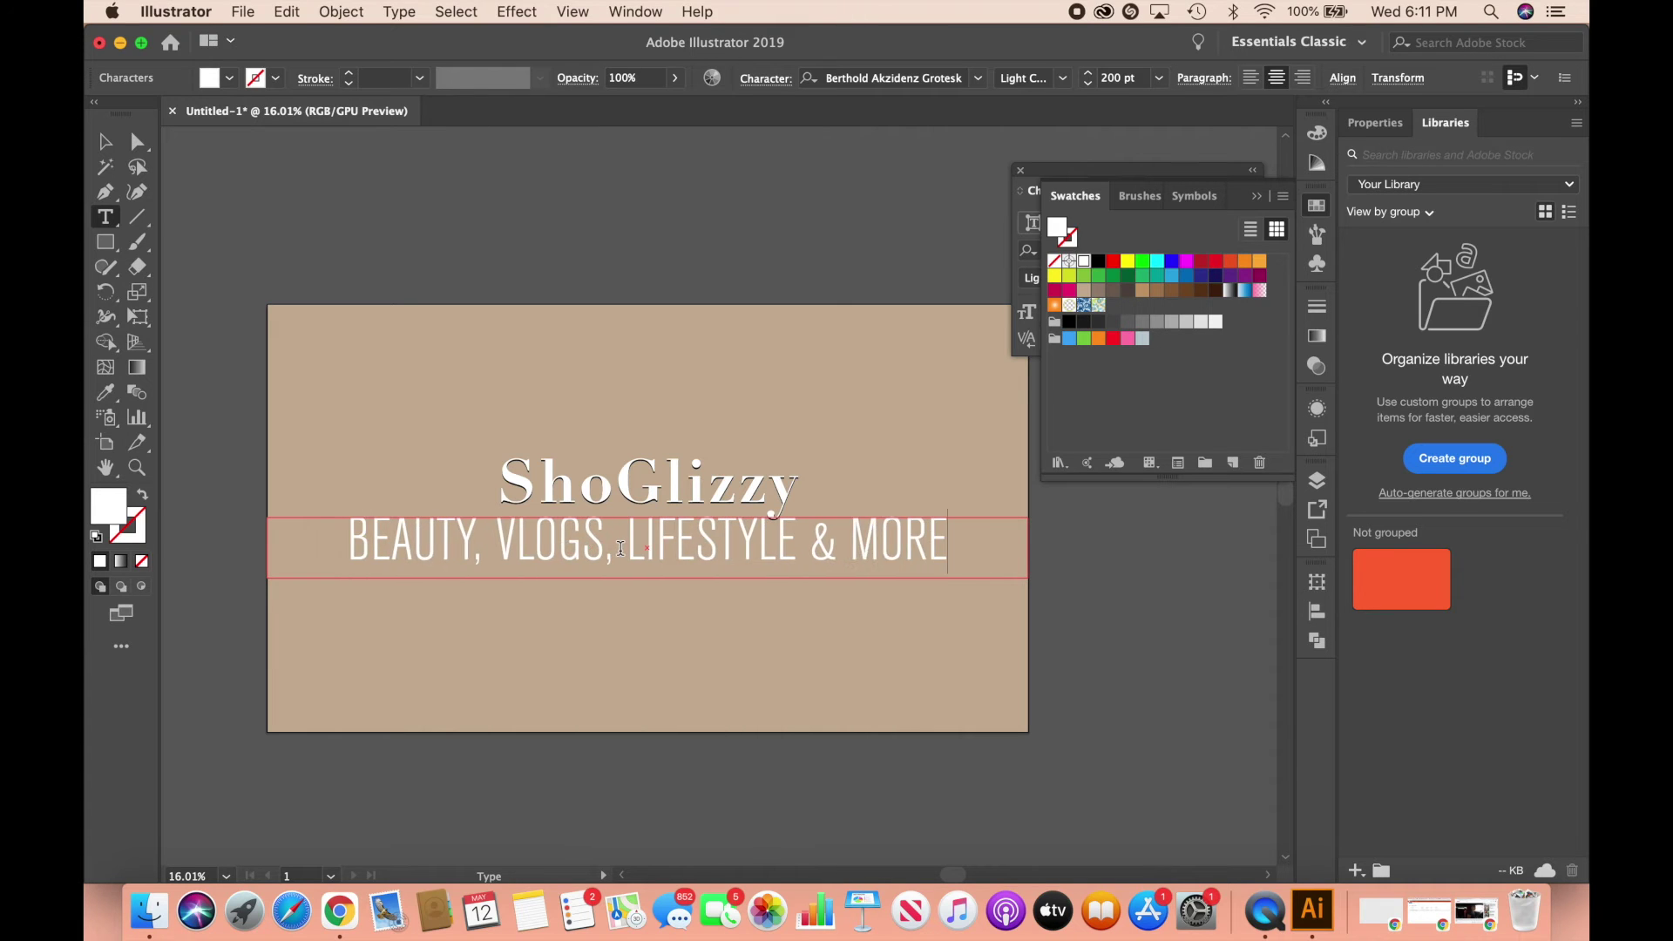
# - Set the tagline's font size to 60 pt and deselect it
pyautogui.press('super+a')
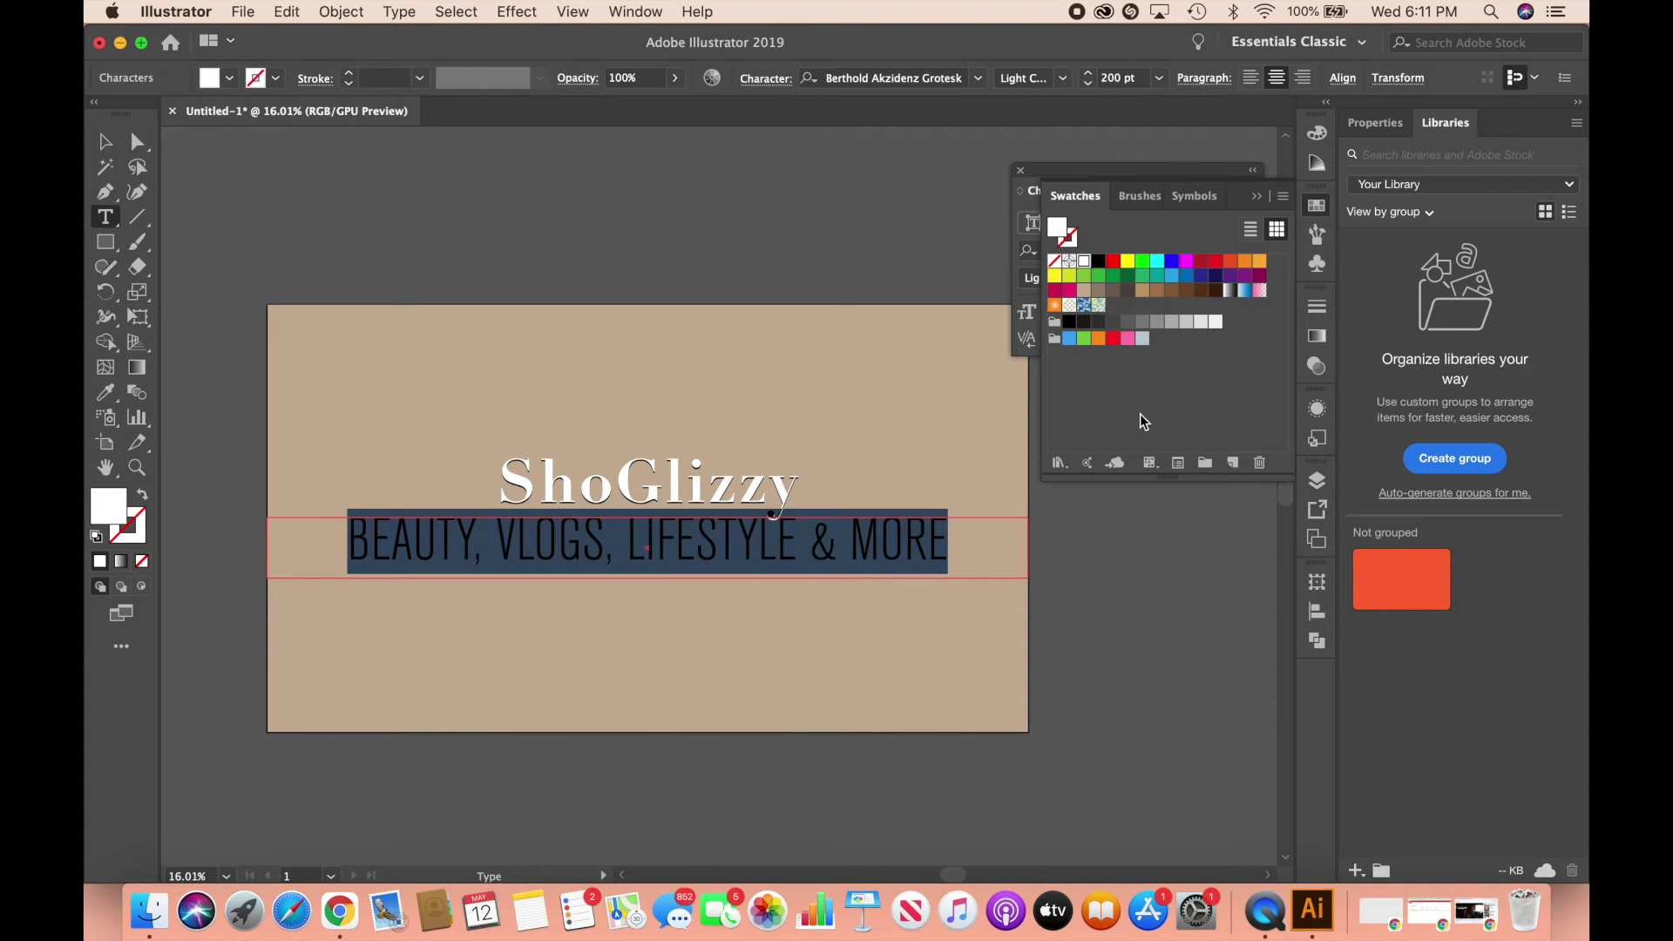
pyautogui.click(1120, 169)
pyautogui.doubleClick(1078, 313)
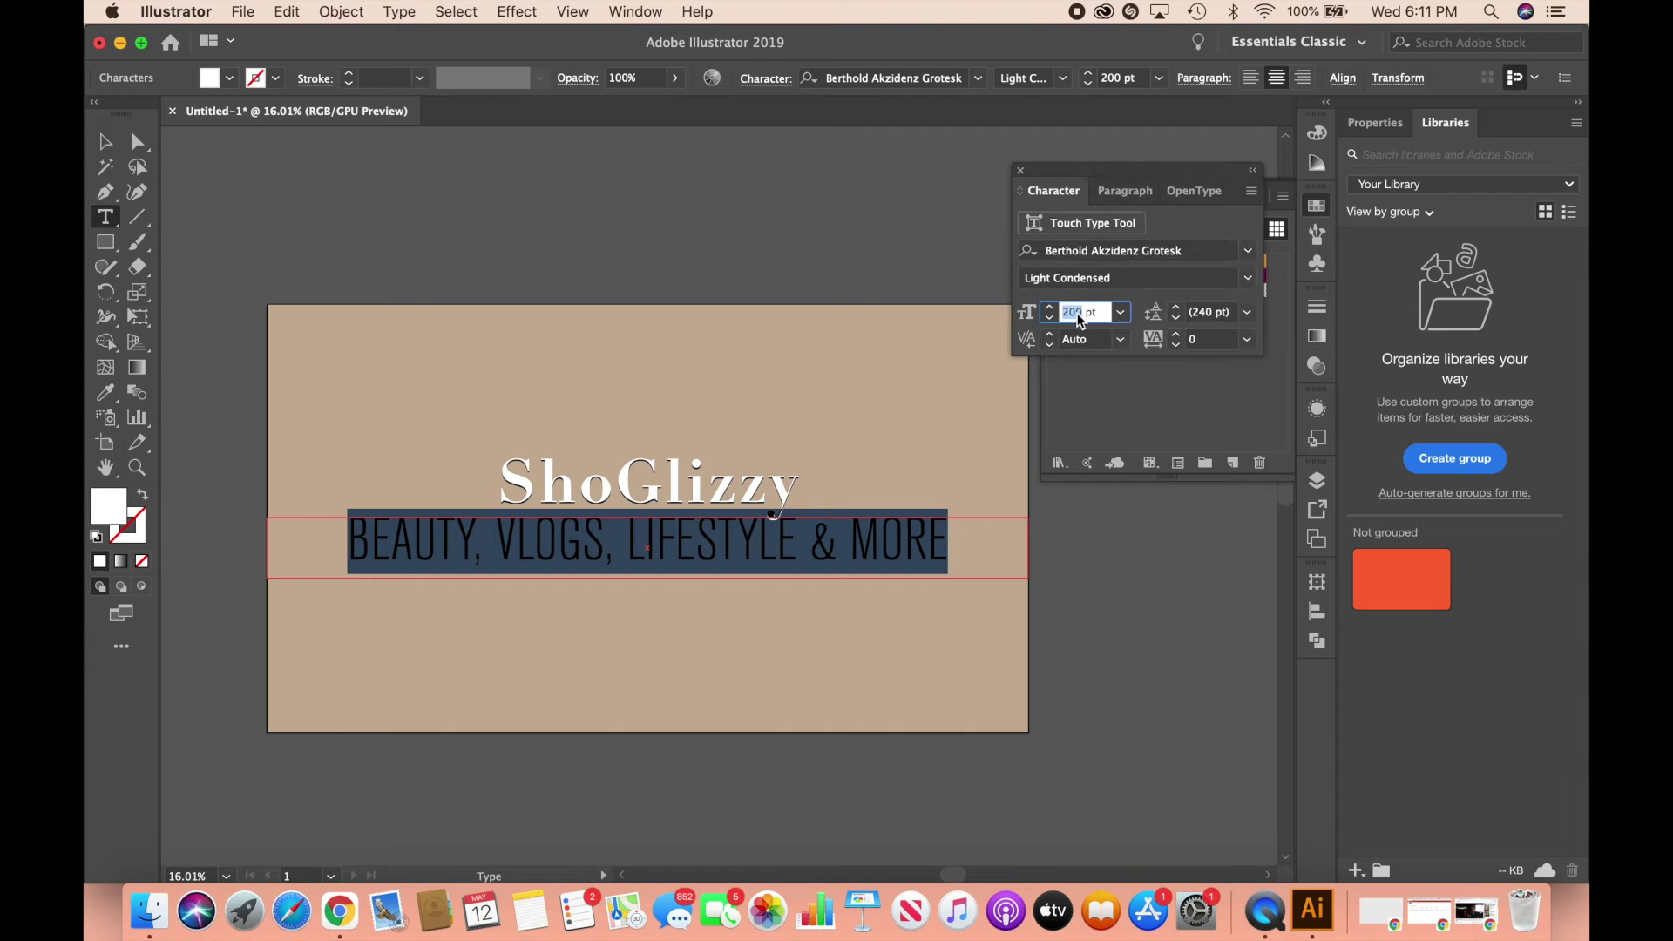
pyautogui.write('60')
pyautogui.press('Return')
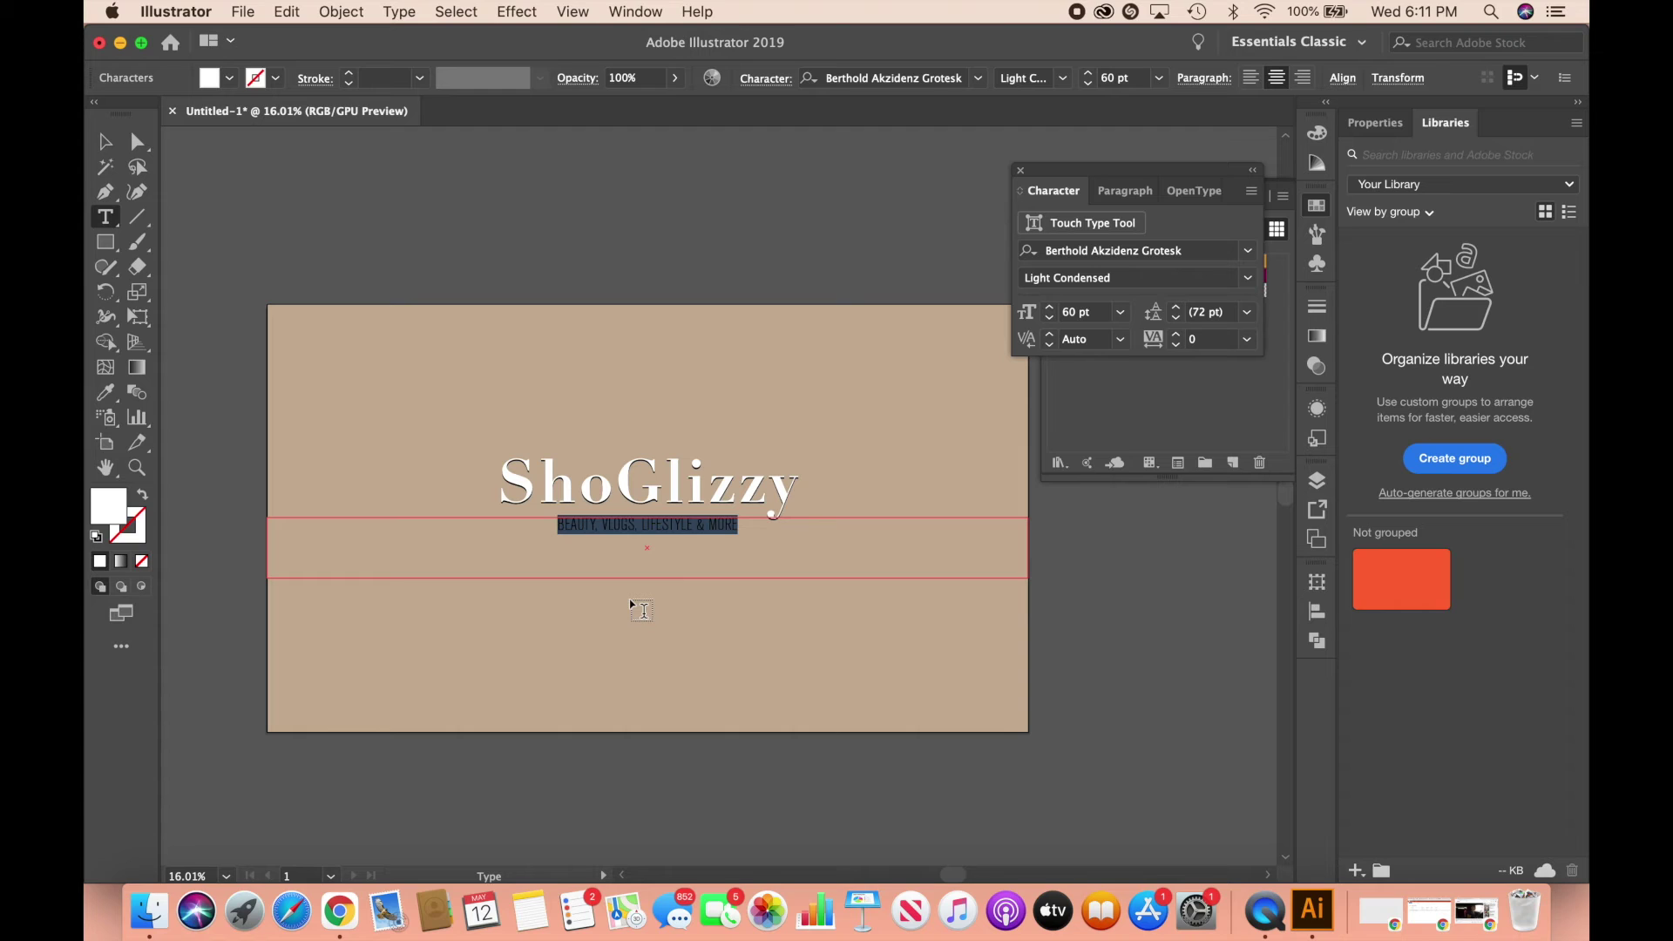
pyautogui.click(790, 534)
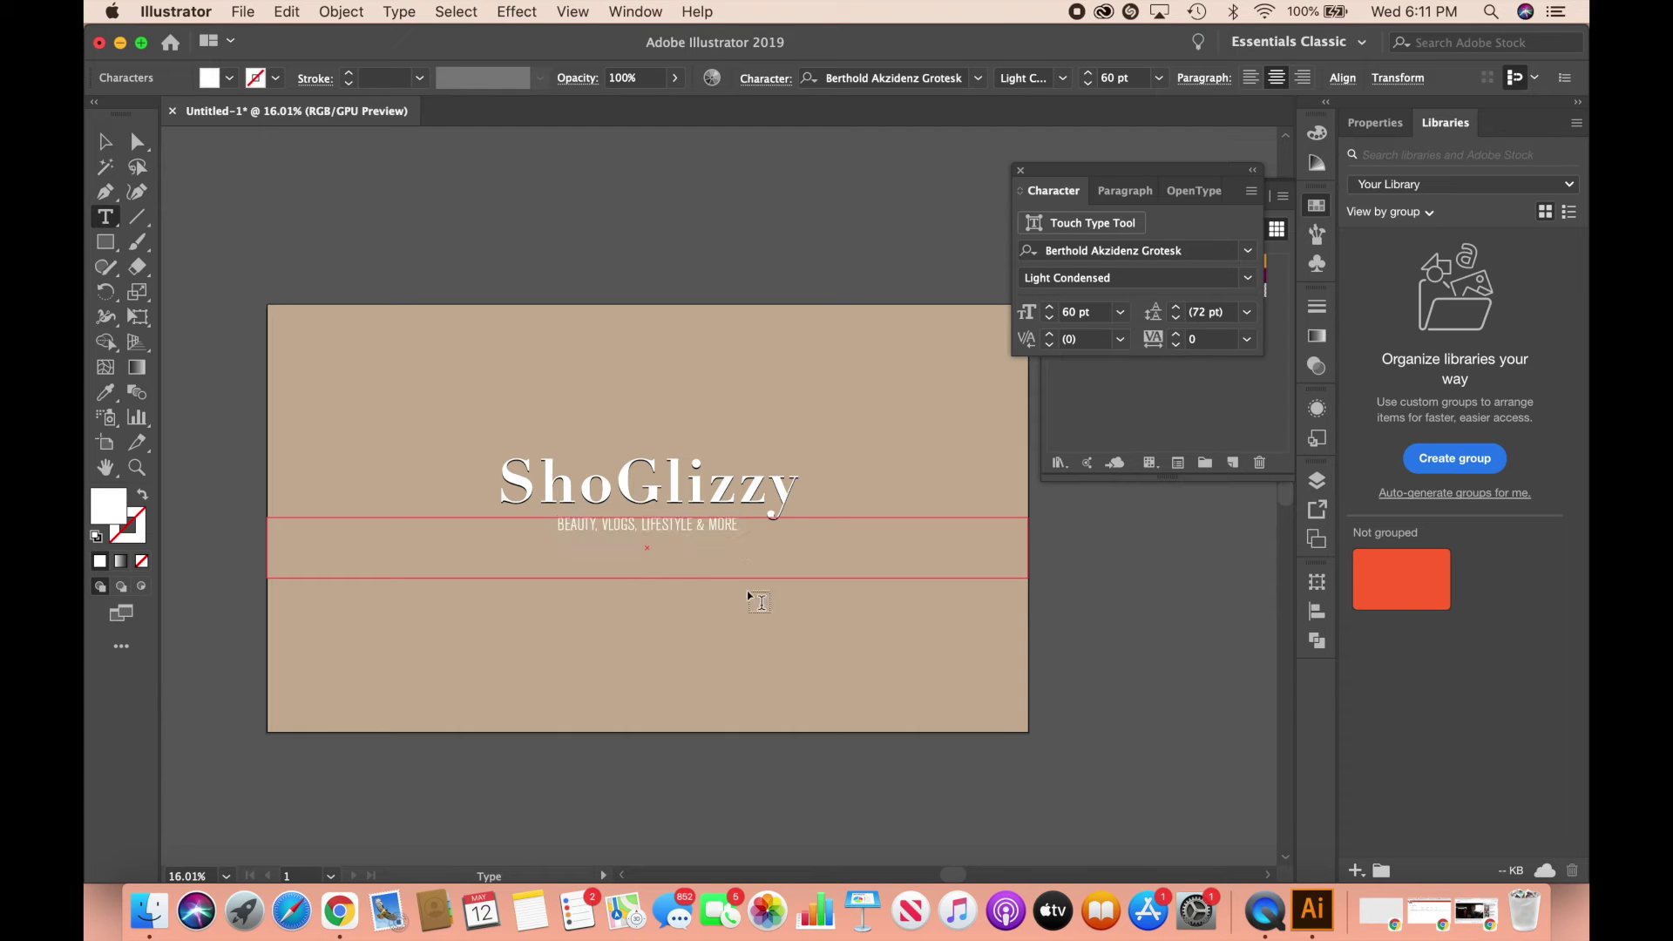
pyautogui.click(105, 142)
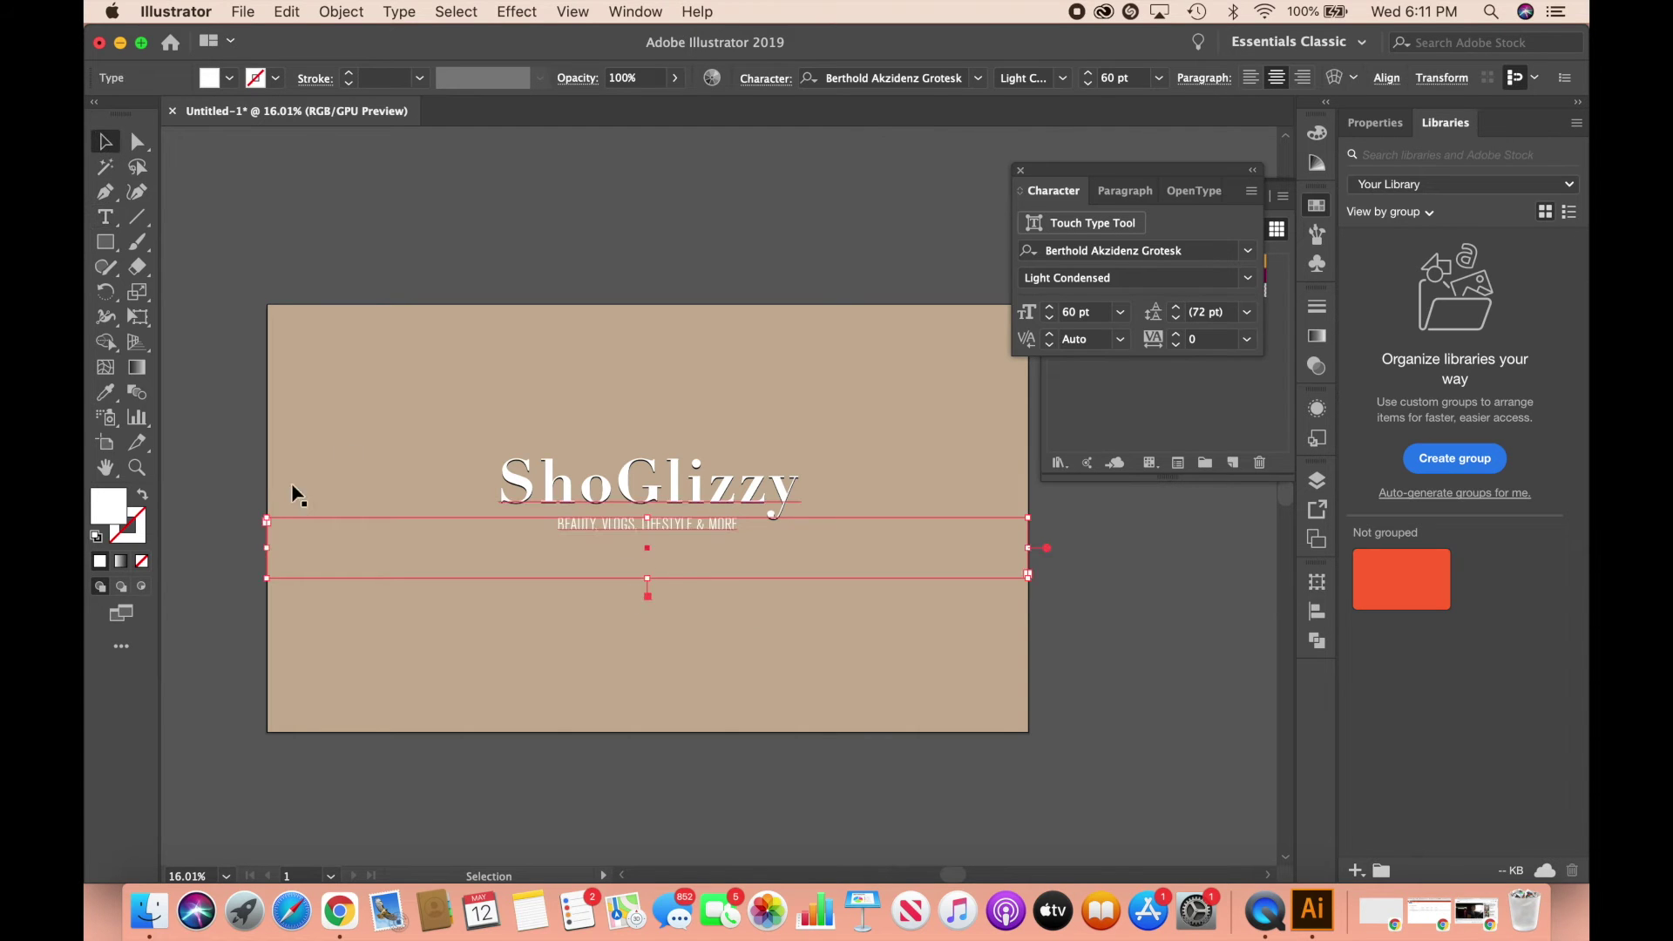
pyautogui.click(206, 436)
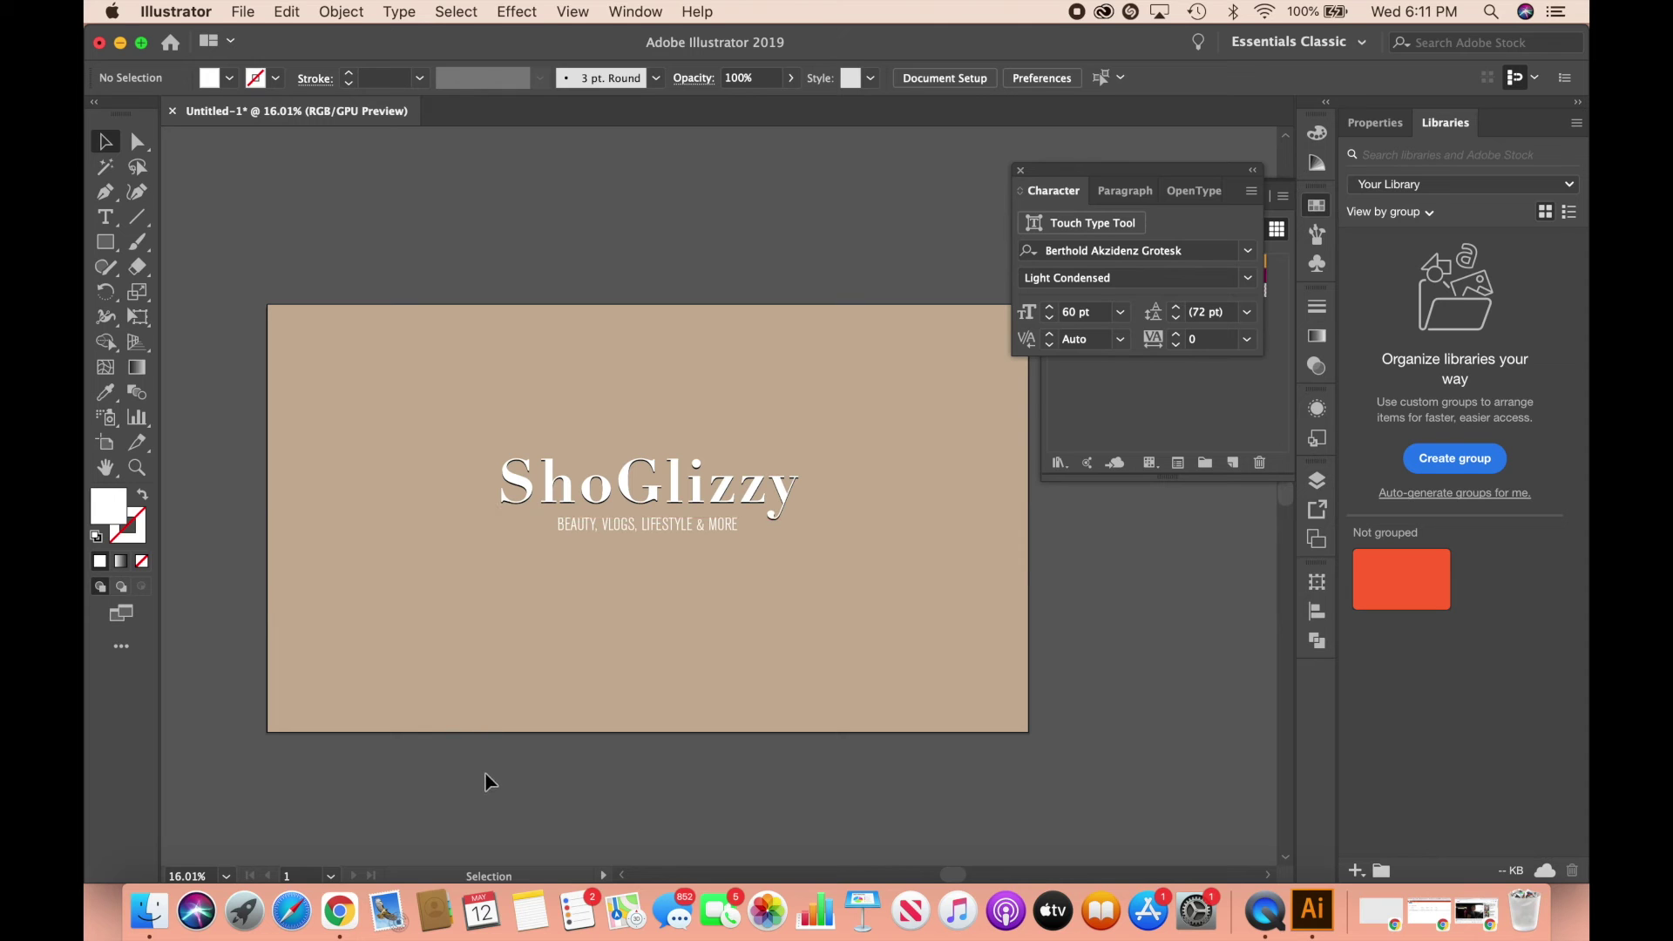
# - Show the rulers around the document
pyautogui.click(547, 466)
pyautogui.scroll(1, 548, 466)
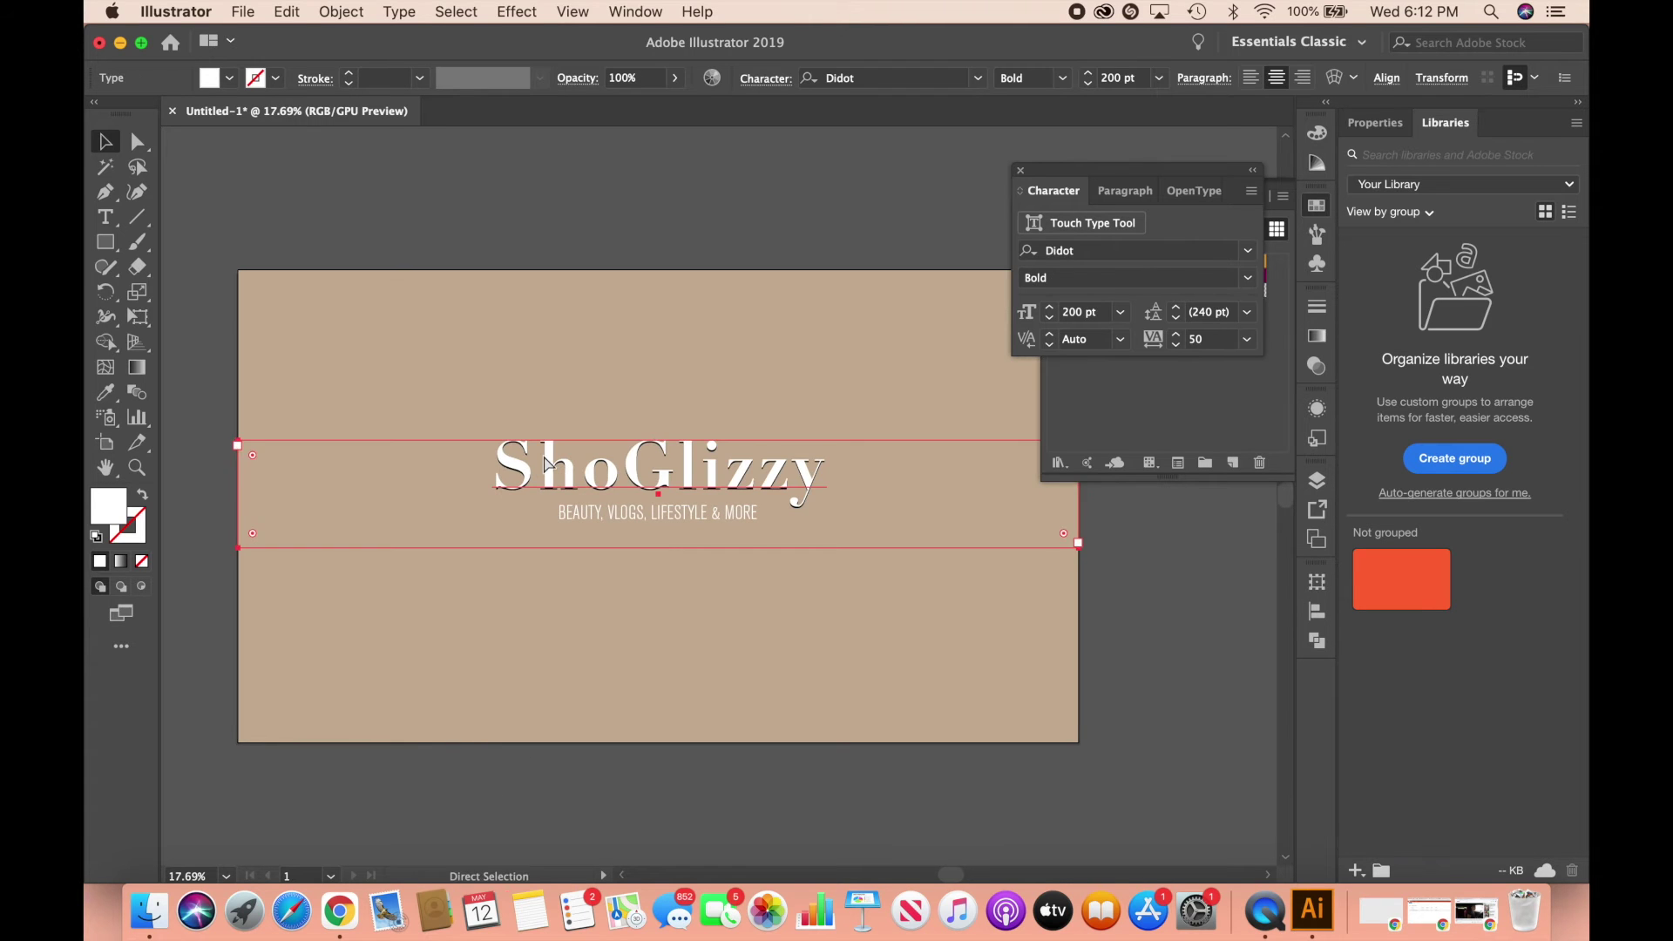
pyautogui.press('super+r')
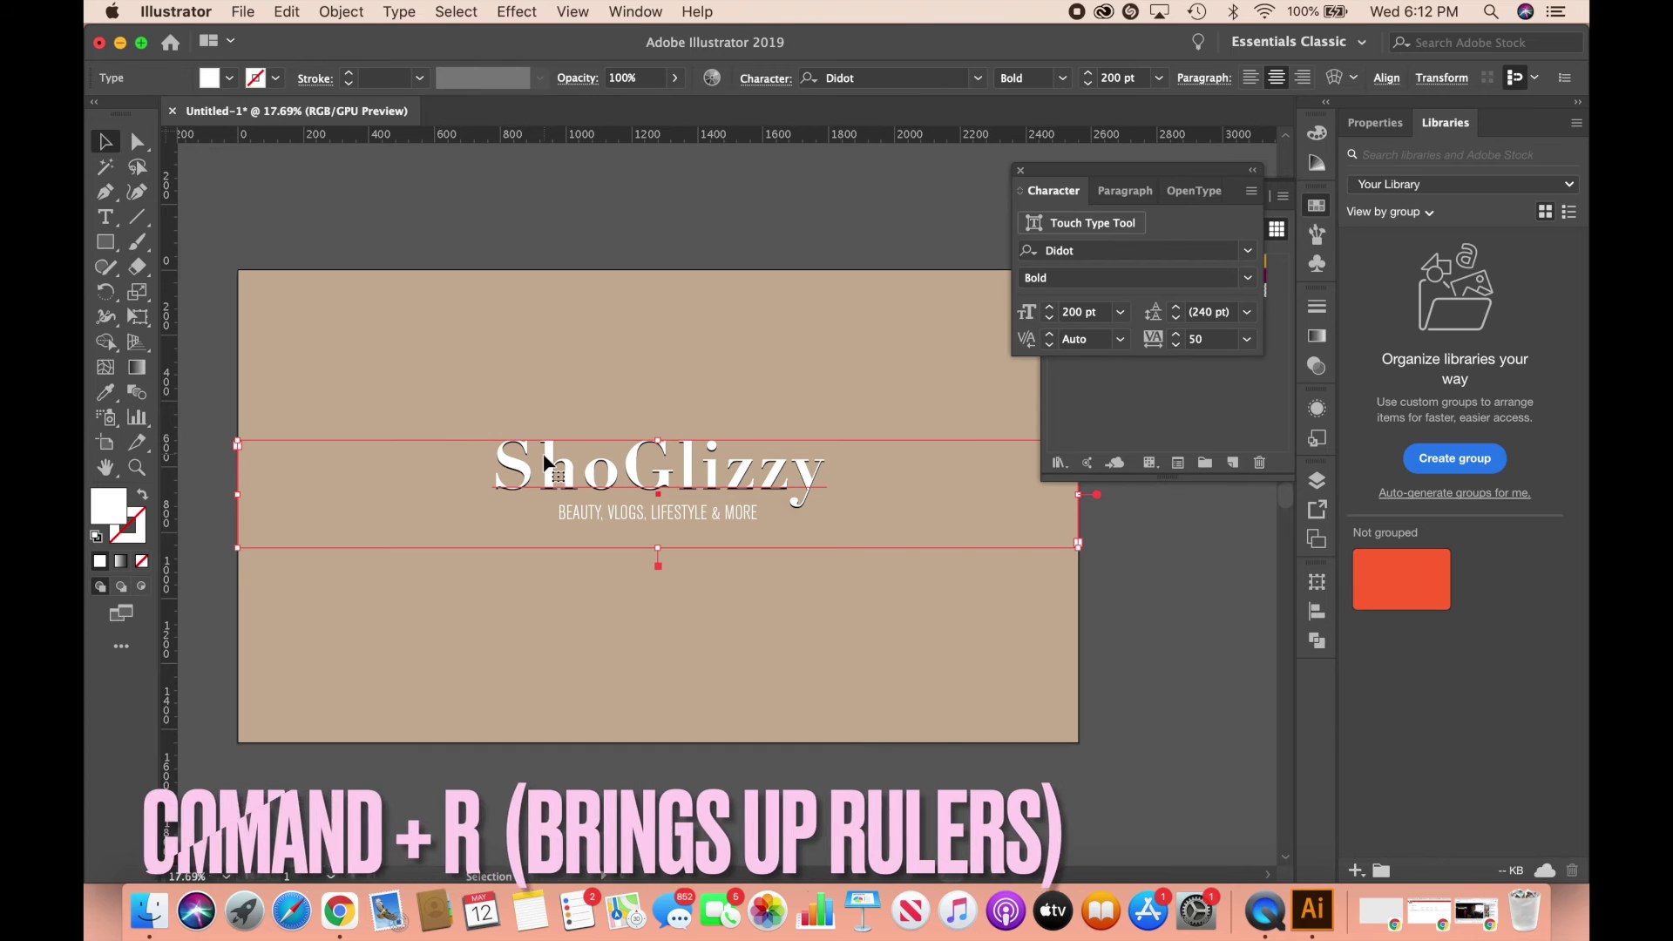
# - Move the "ShoGlizzy" text, its black shadow and the tagline down together toward the artboard's vertical center
pyautogui.keyDown('shift'); pyautogui.click(736, 609); pyautogui.keyUp('shift')
pyautogui.moveTo(608, 474); pyautogui.dragTo(608, 495)
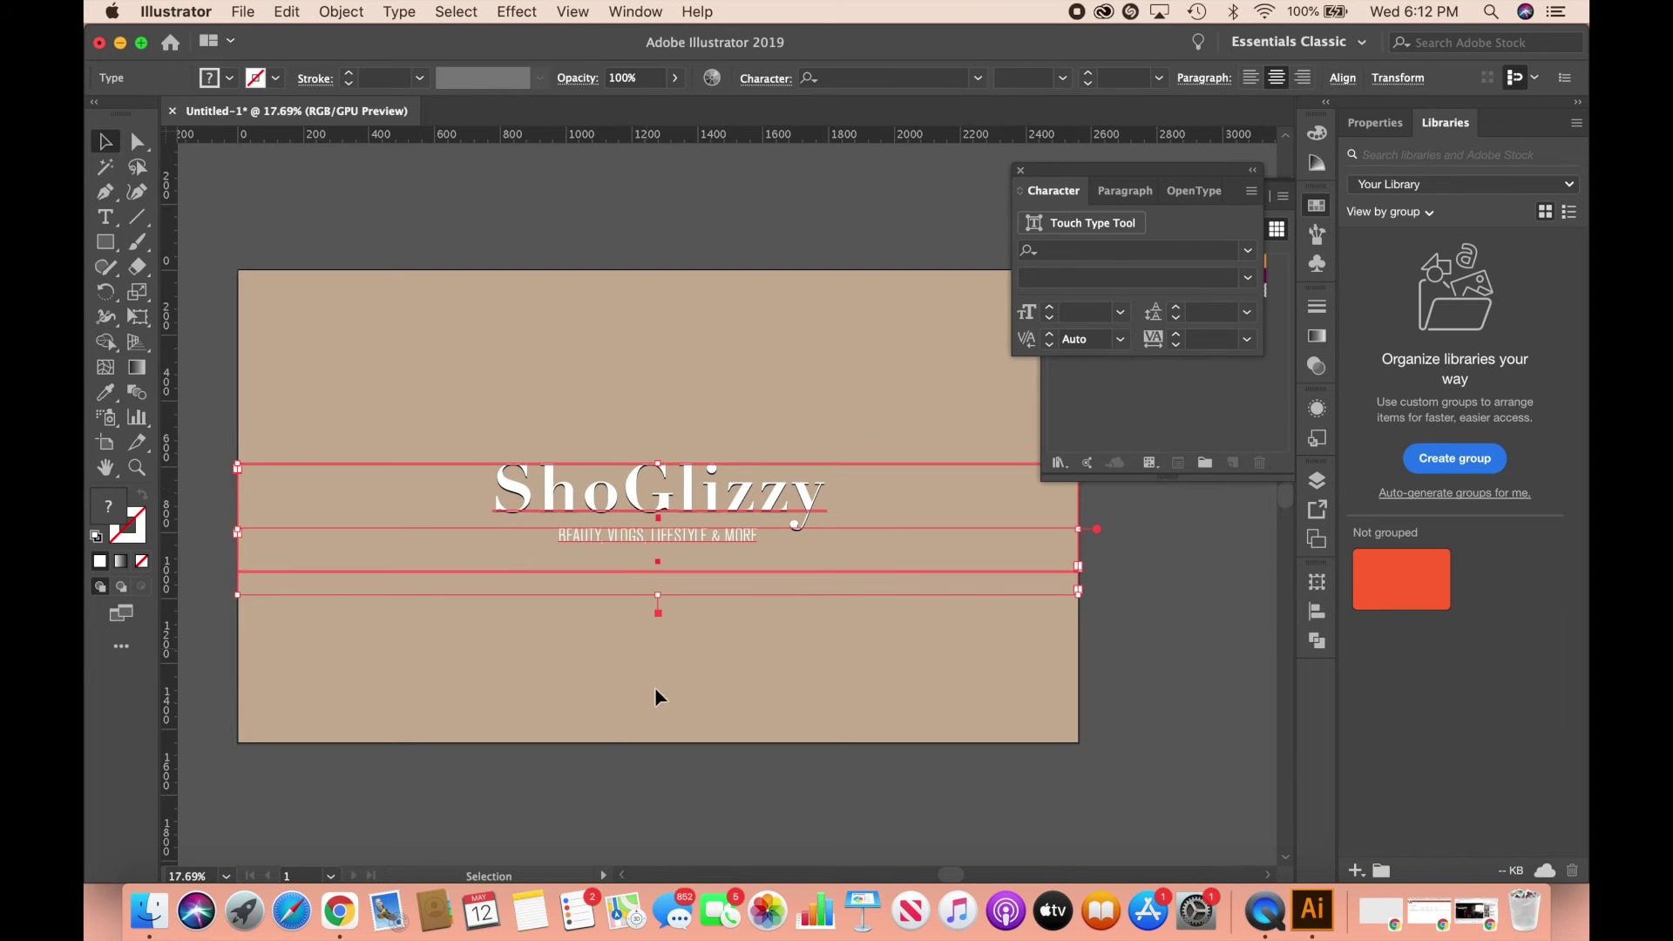
pyautogui.click(664, 714)
pyautogui.scroll(3, 664, 714)
pyautogui.hscroll(3, 664, 715)
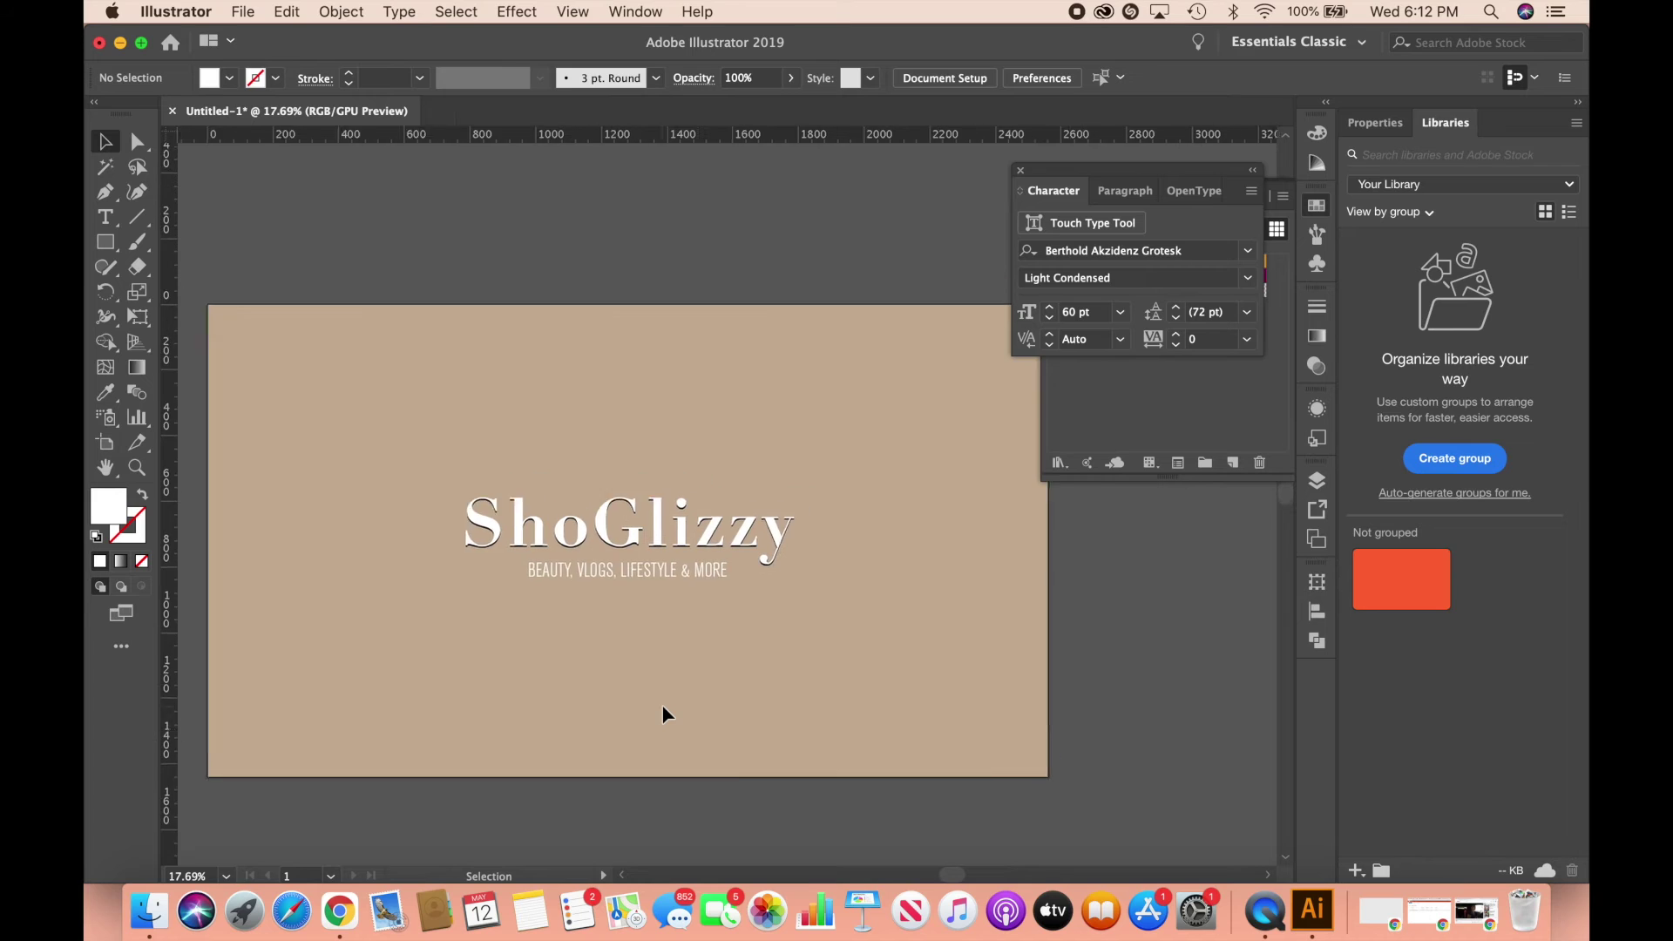
pyautogui.scroll(1, 664, 714)
pyautogui.hscroll(-2, 663, 715)
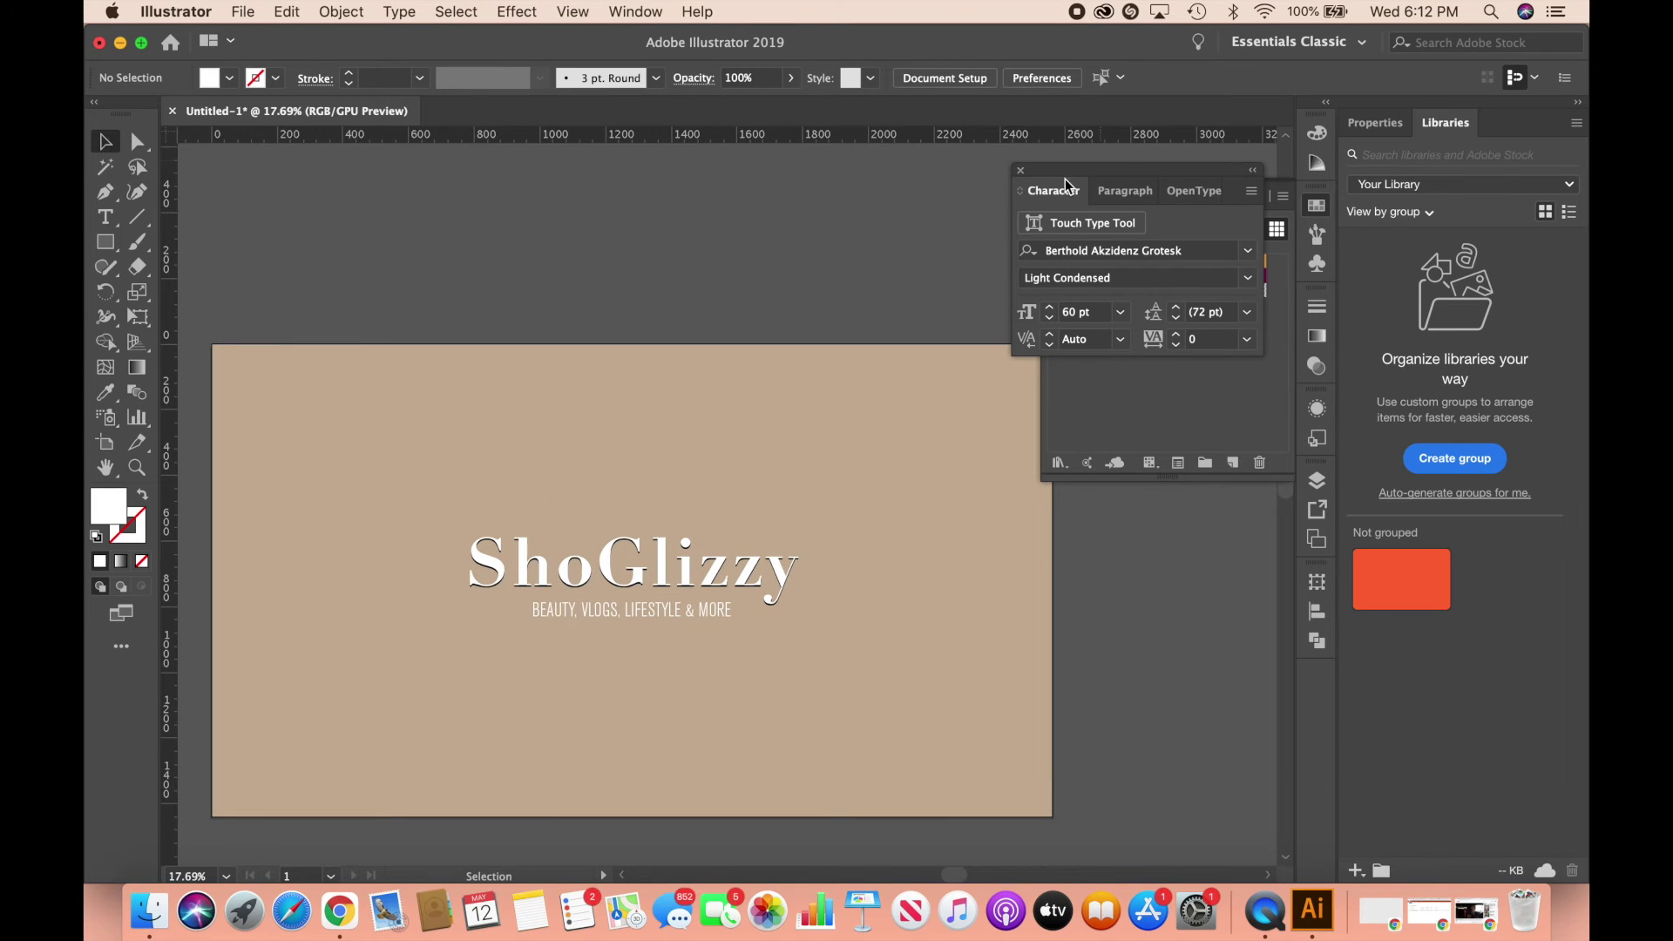
# - Close the floating Character and Swatches panels covering the banner artwork
pyautogui.click(1021, 177)
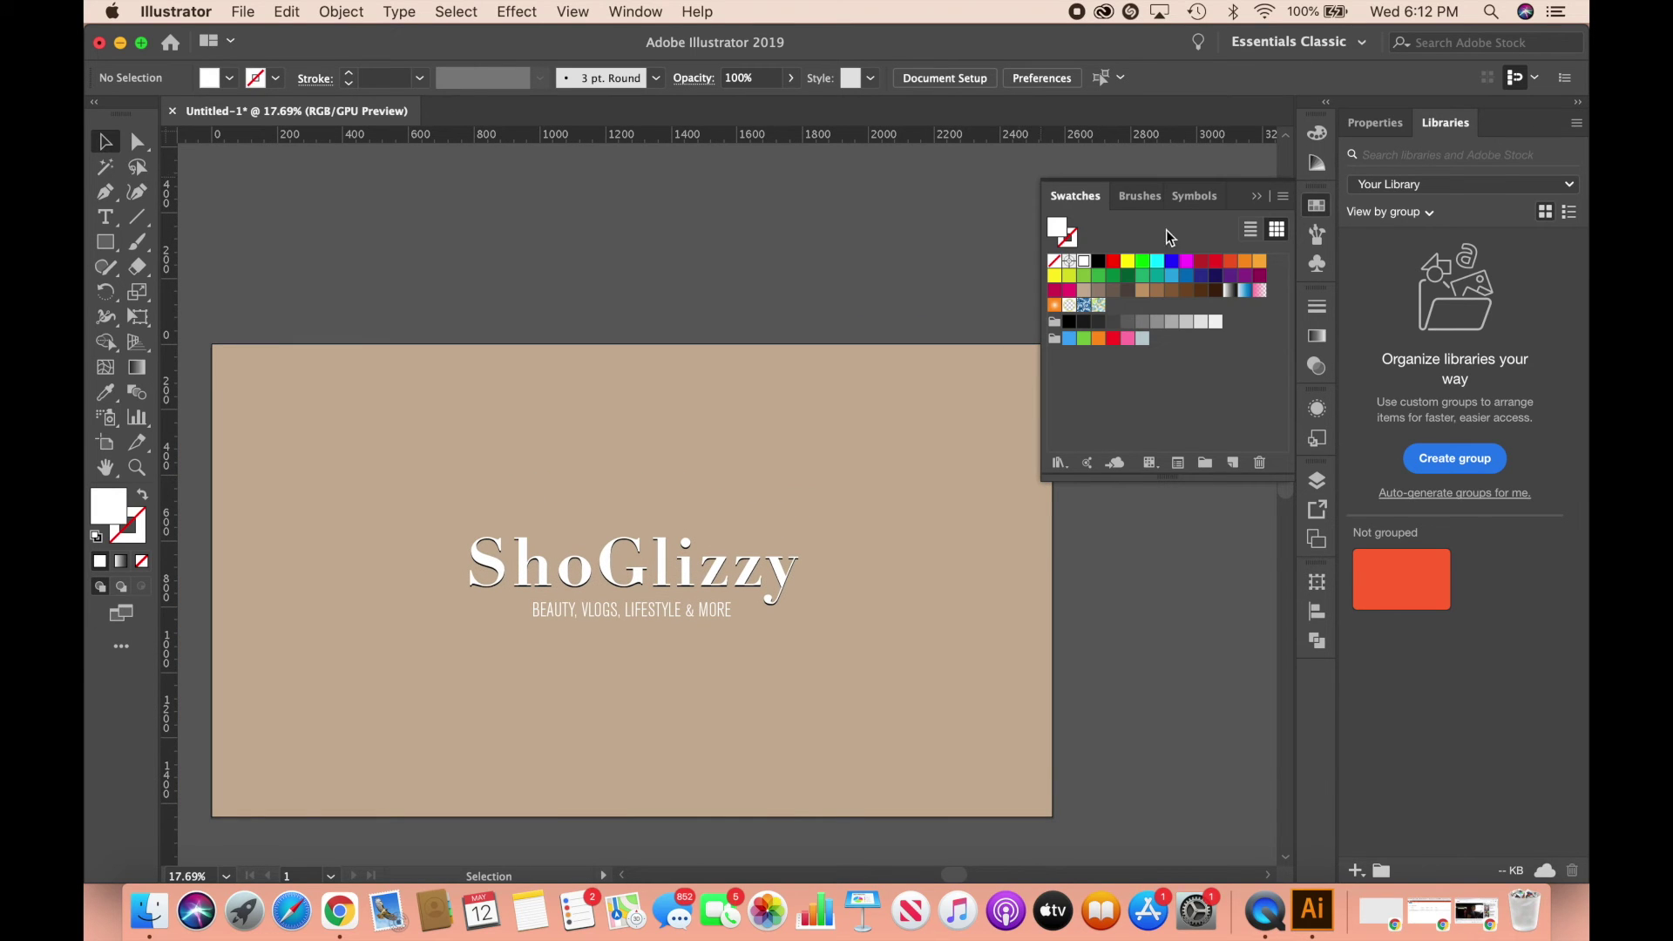
pyautogui.click(1037, 463)
pyautogui.hscroll(-2, 1037, 466)
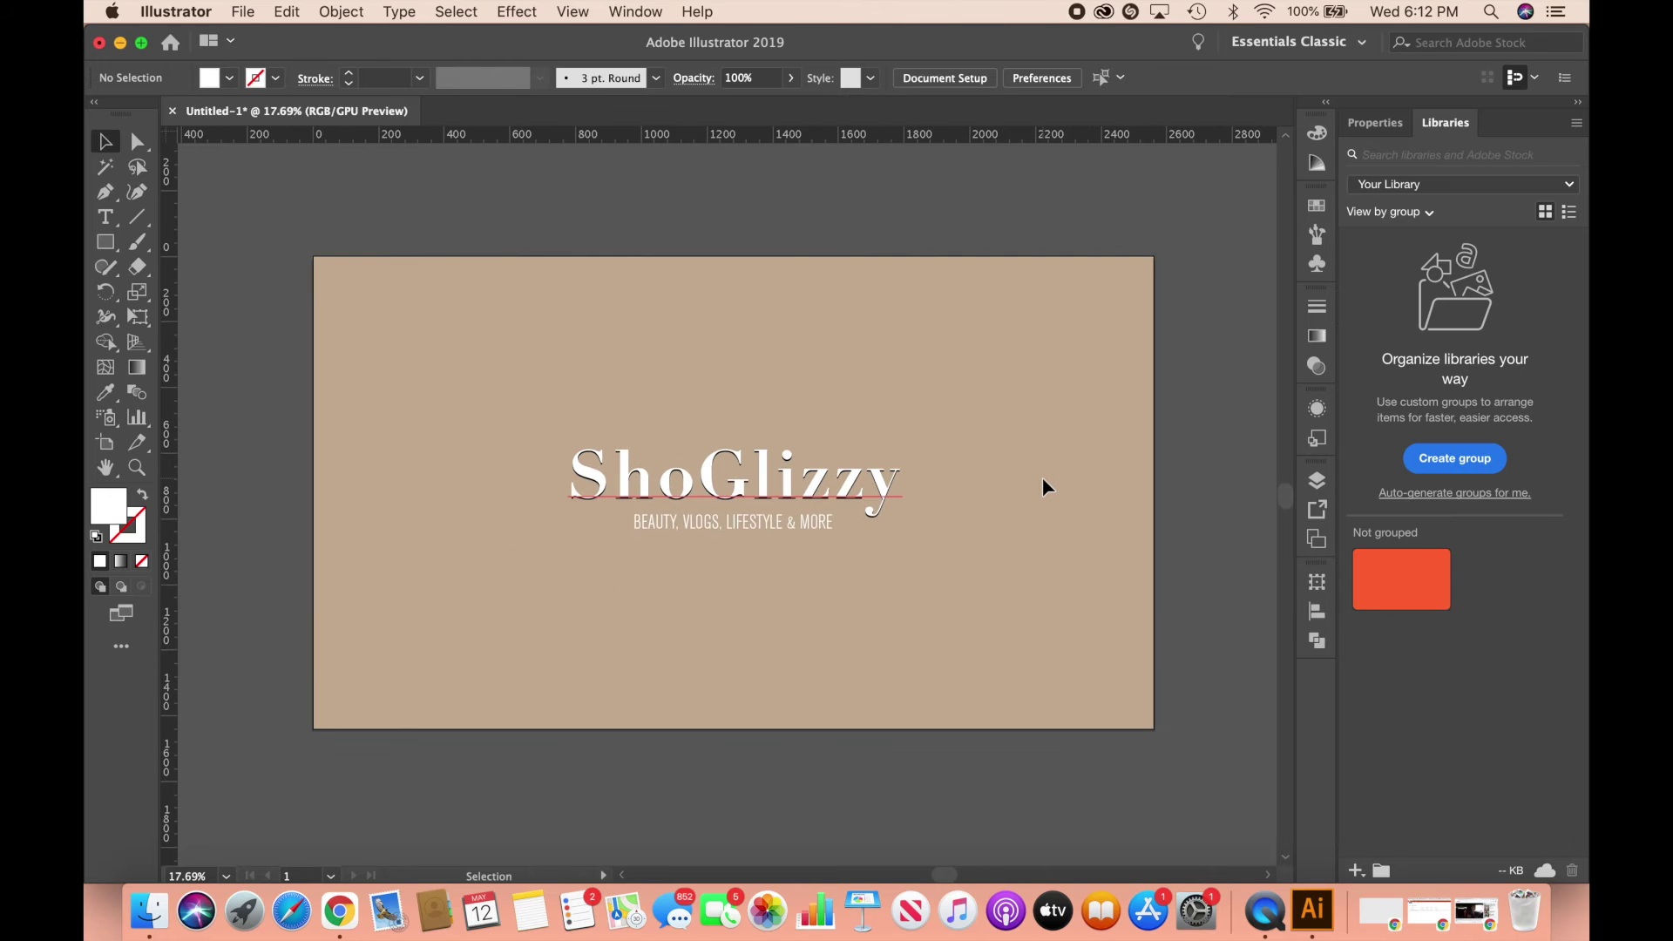
pyautogui.scroll(3, 1041, 475)
pyautogui.hscroll(-3, 1046, 486)
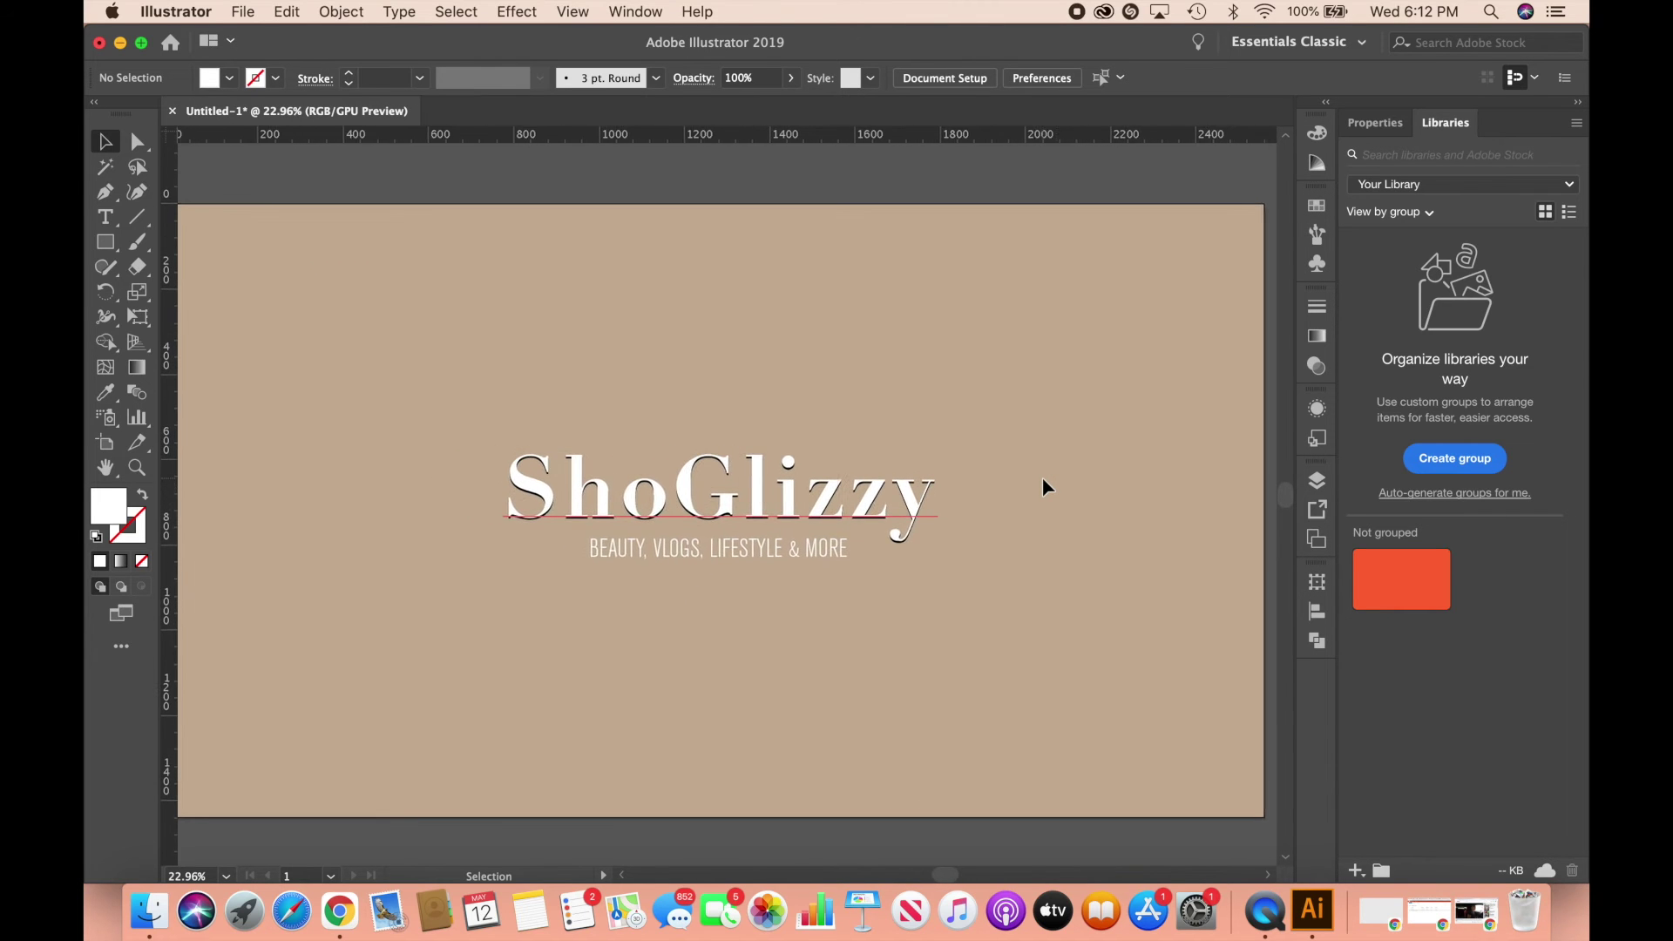
pyautogui.scroll(-1, 1047, 487)
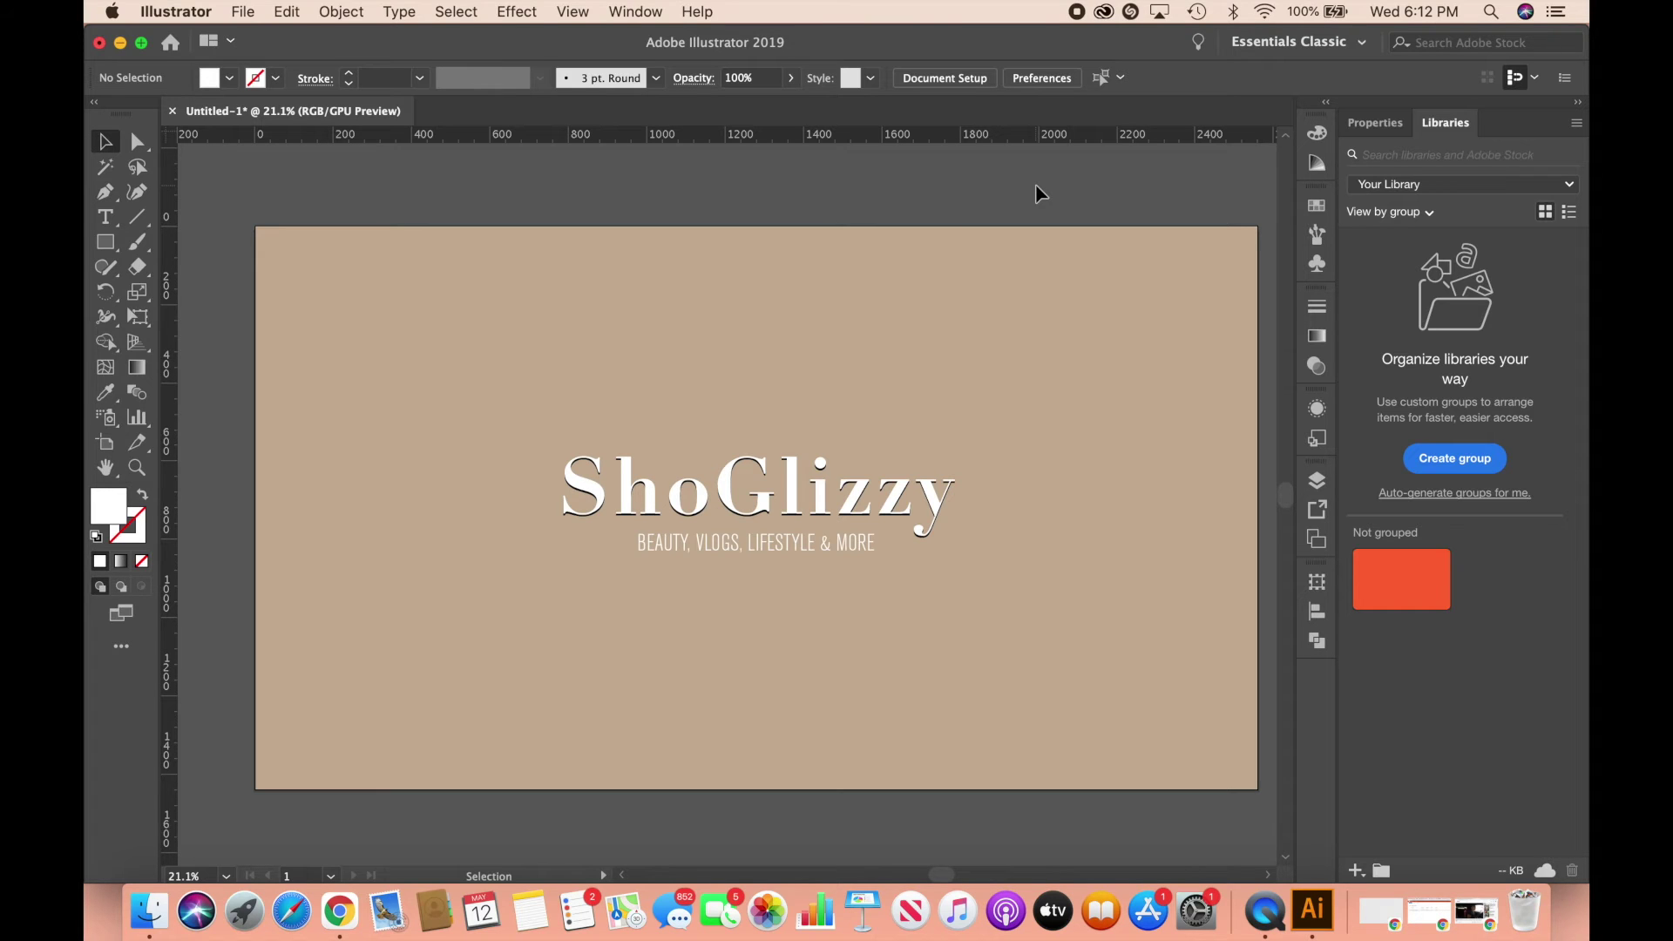
# - Save the banner to the Desktop as NEW-YT-BANNER in Adobe Illustrator (ai) format, accepting the Illustrator CC options
pyautogui.click(244, 11)
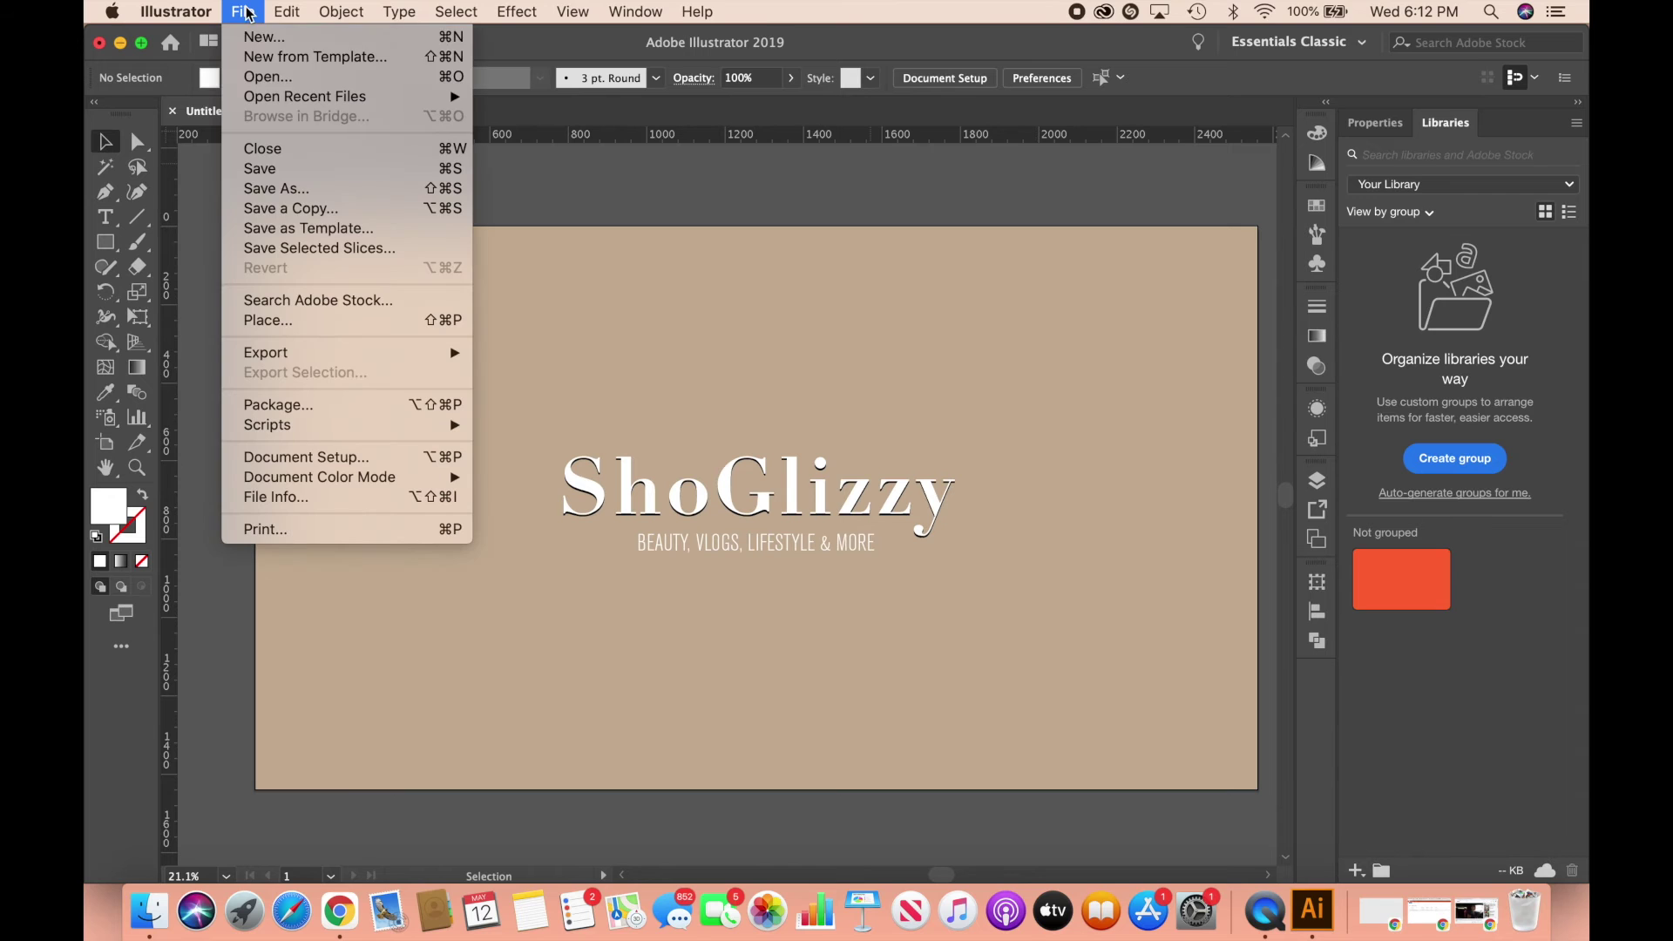
pyautogui.click(266, 190)
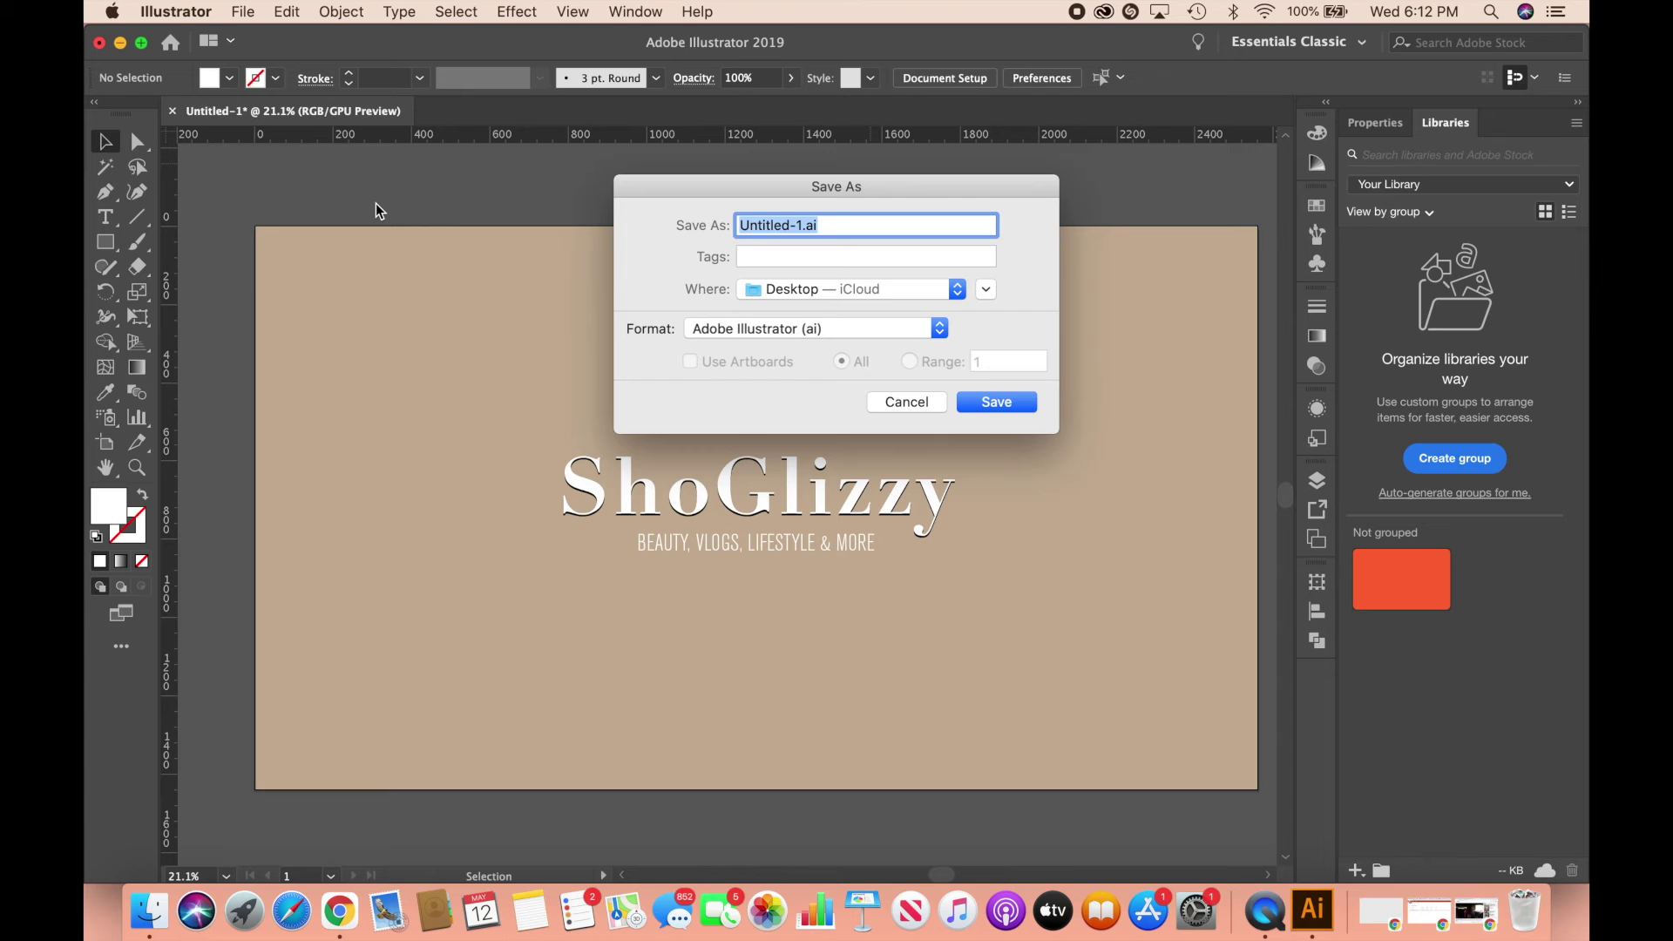
pyautogui.write('NEW-YT-BANNER')
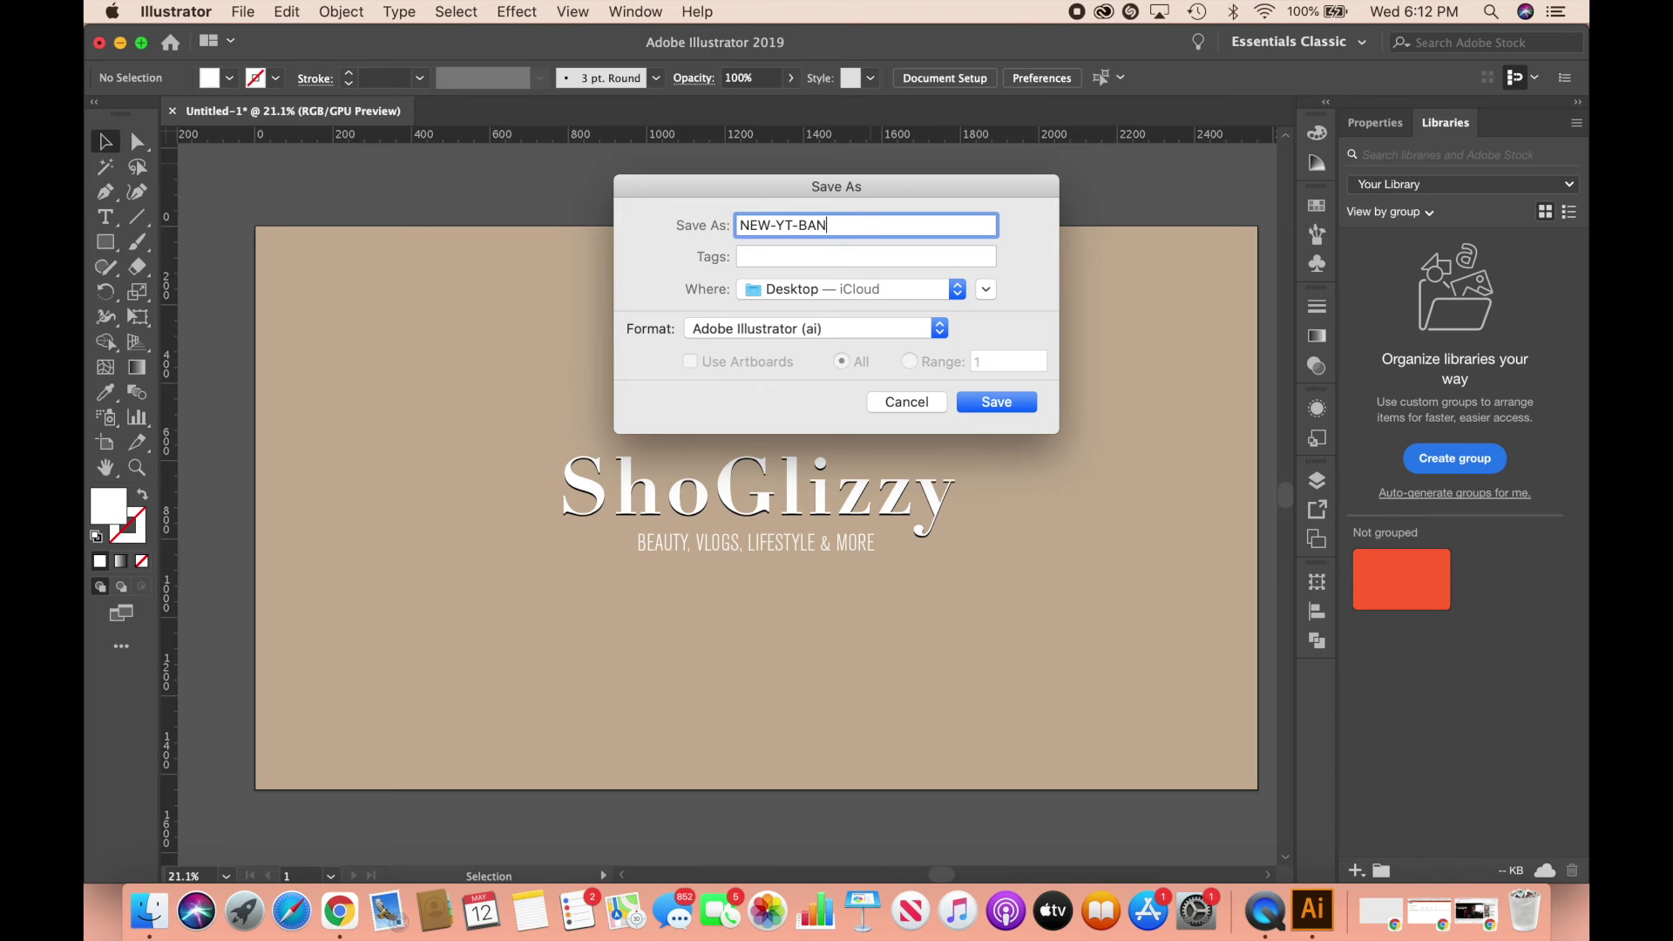
pyautogui.click(987, 403)
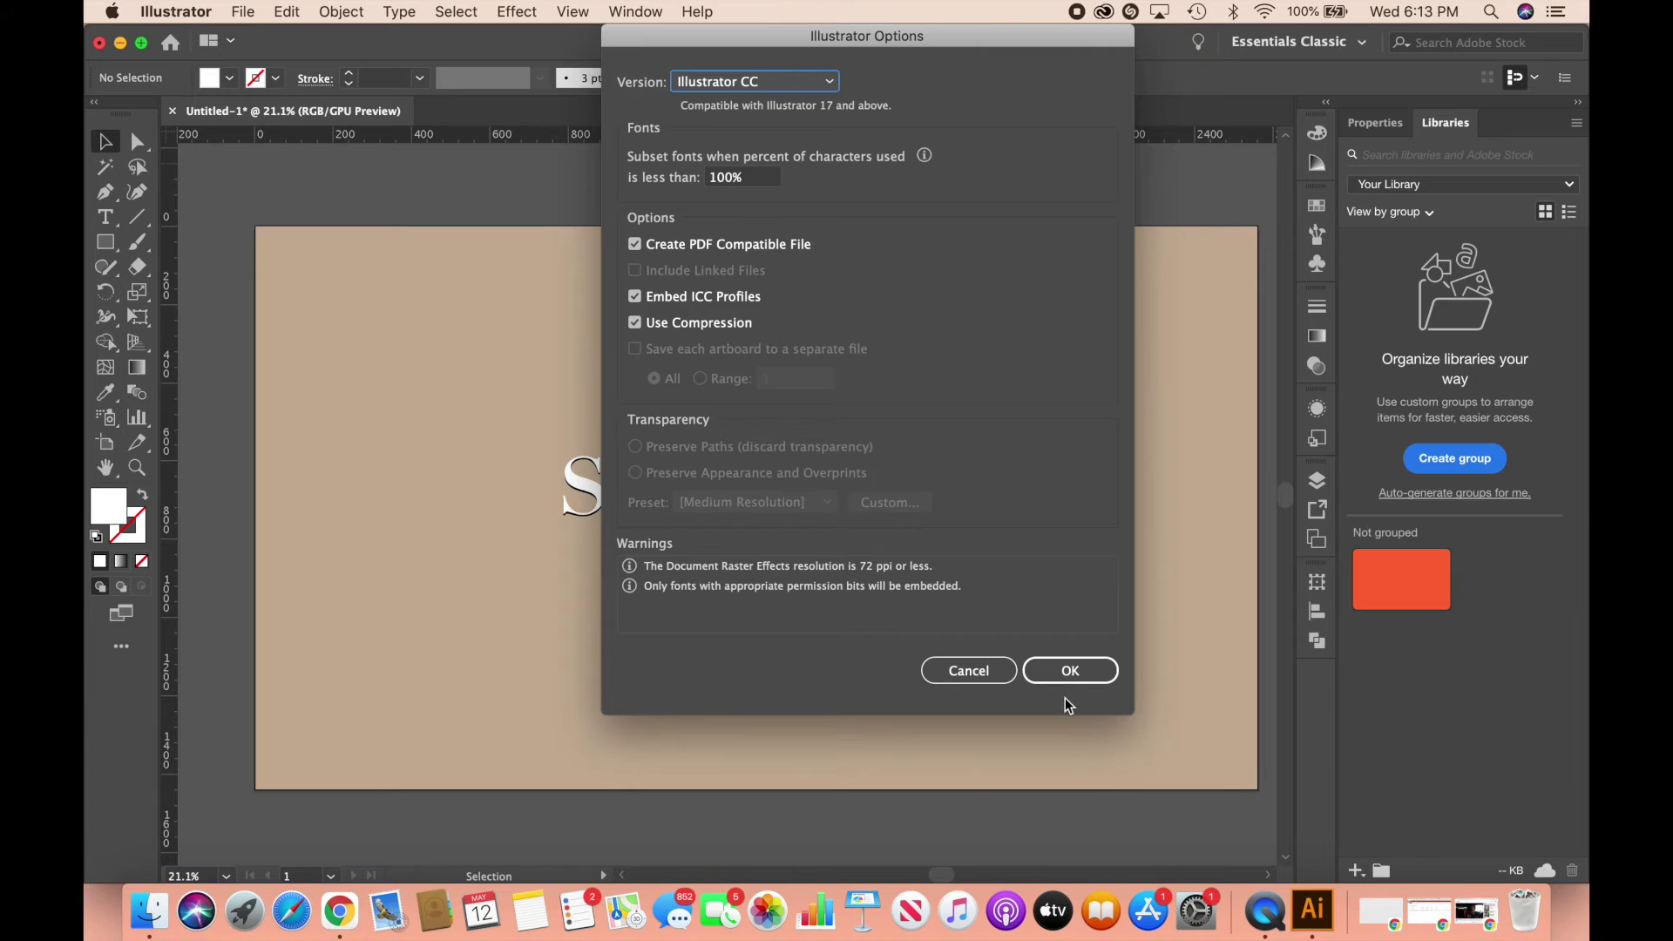
pyautogui.click(1069, 671)
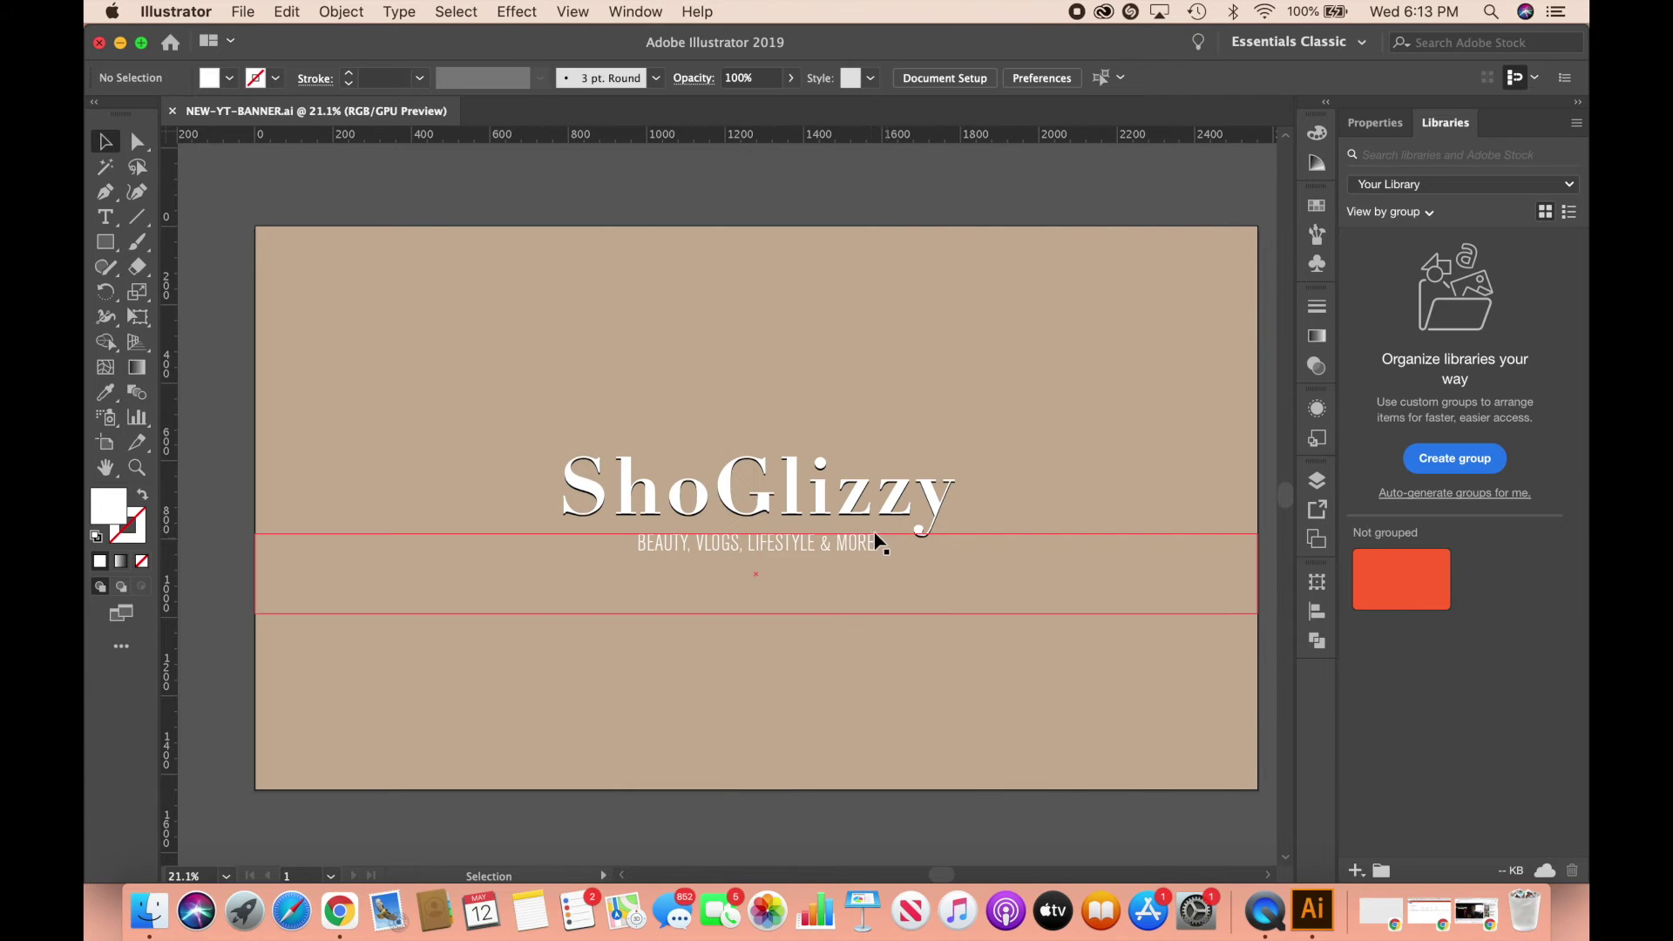
# - Export the banner to the Desktop as NEW-YT-BANNER.png in PNG format
pyautogui.click(243, 12)
pyautogui.moveTo(354, 351)
pyautogui.click(516, 372)
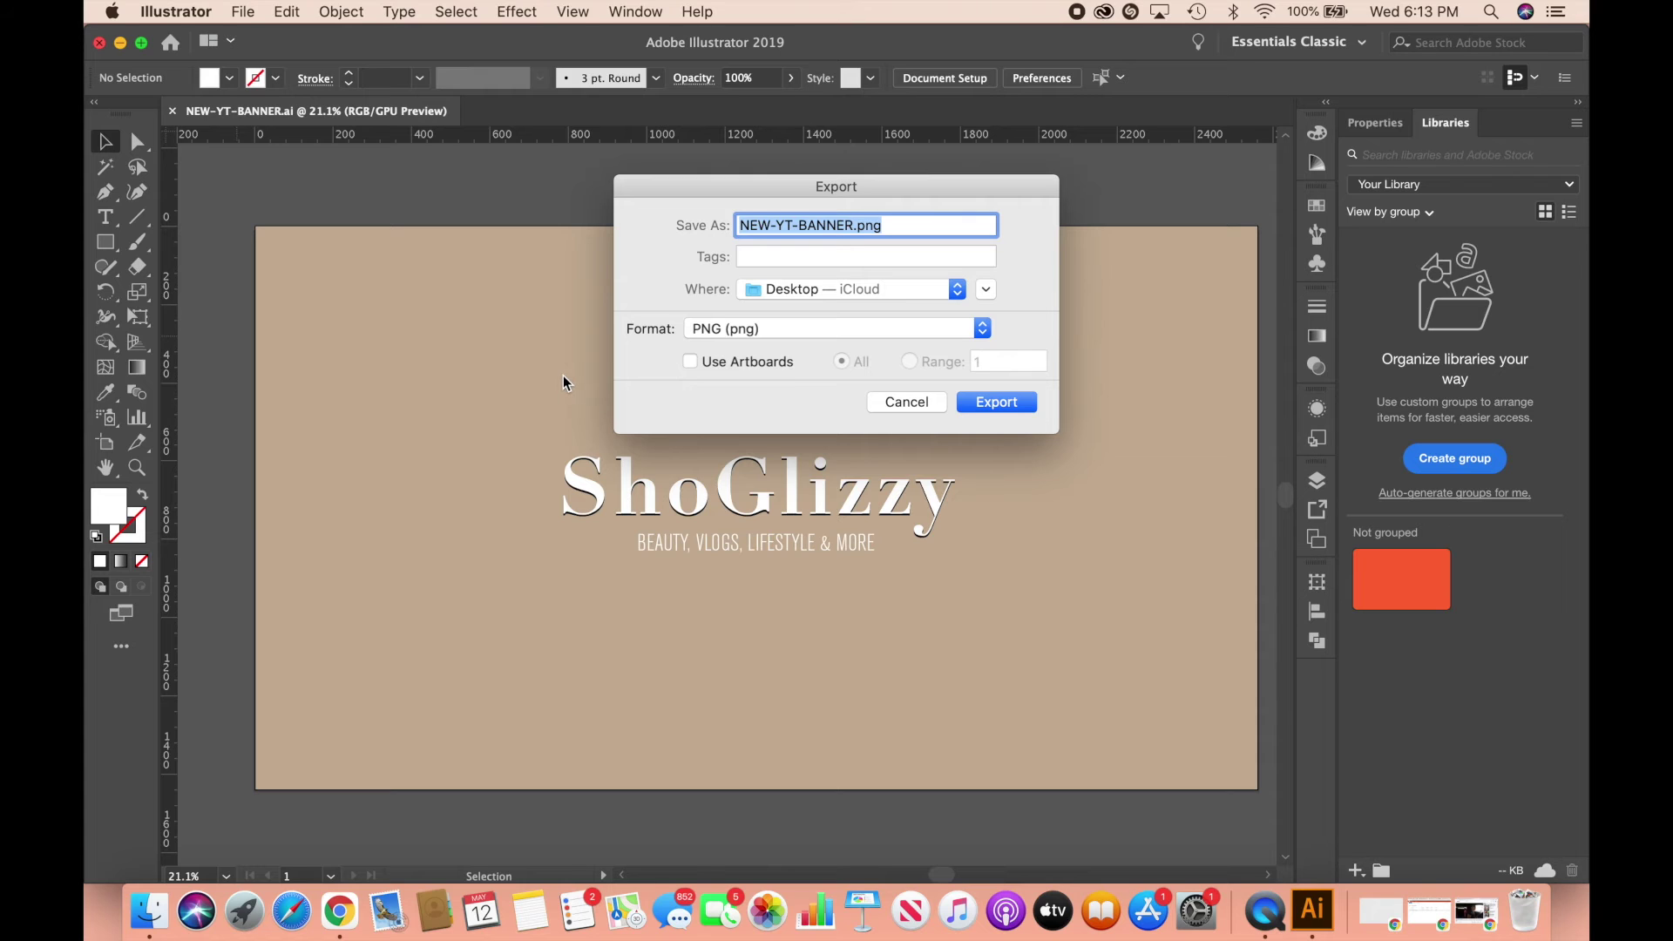
pyautogui.click(990, 404)
pyautogui.click(970, 596)
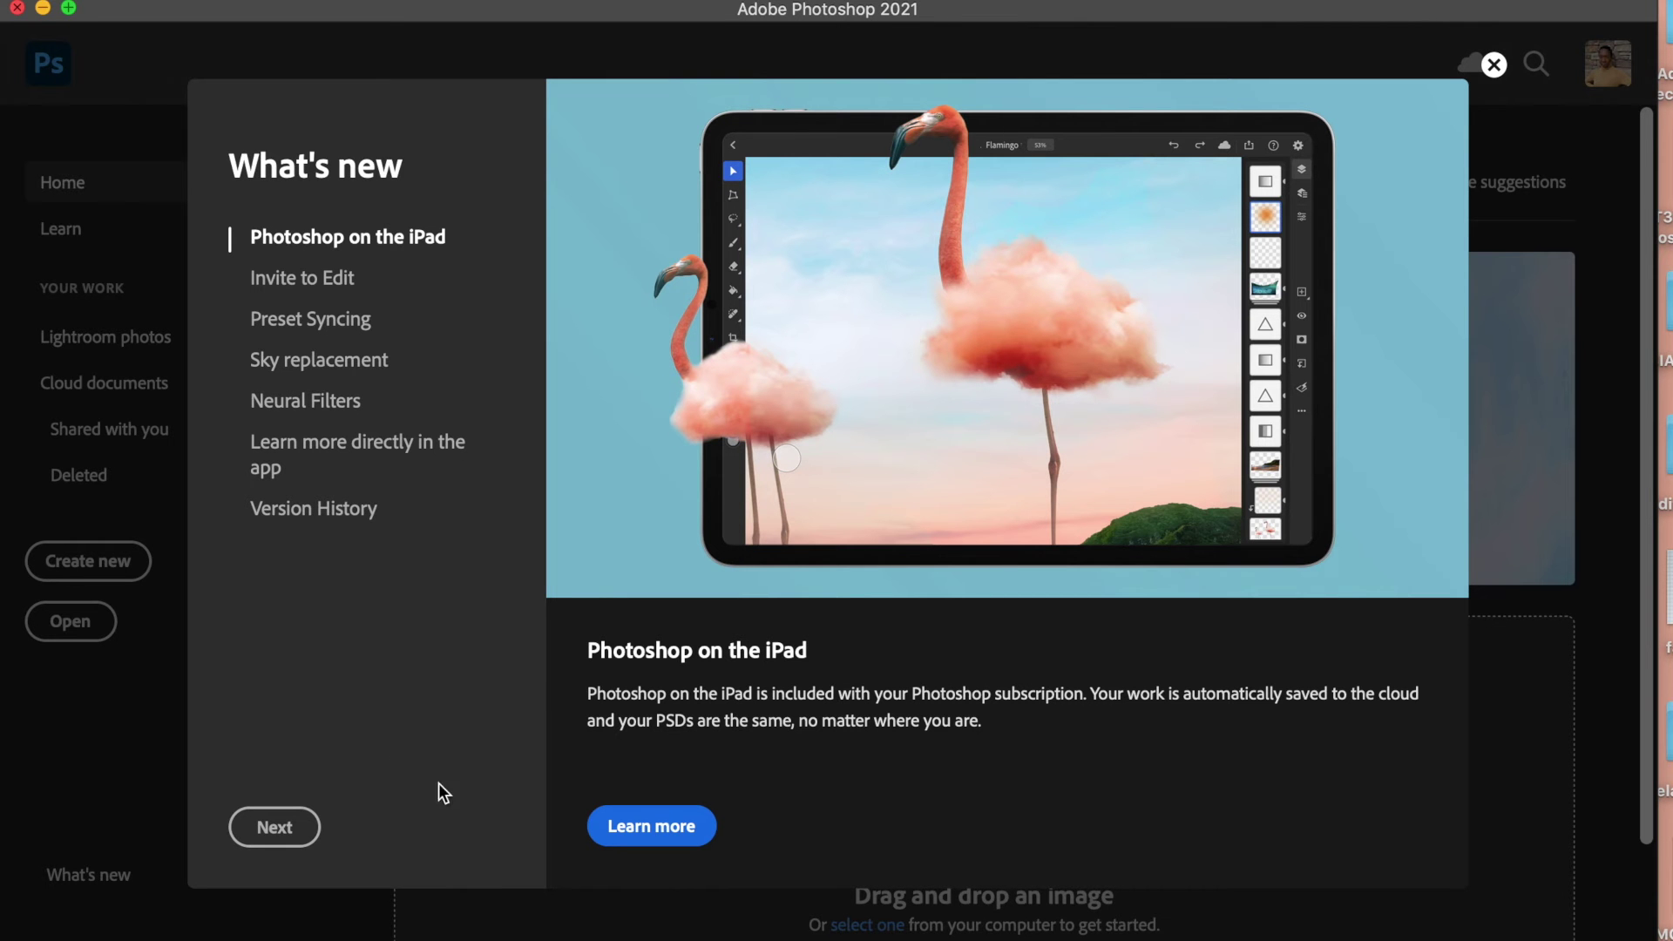
# - Switch to Photoshop, dismiss the What's new window and create a new 150 x 150 px document at 72 pixels/inch
pyautogui.click(1496, 64)
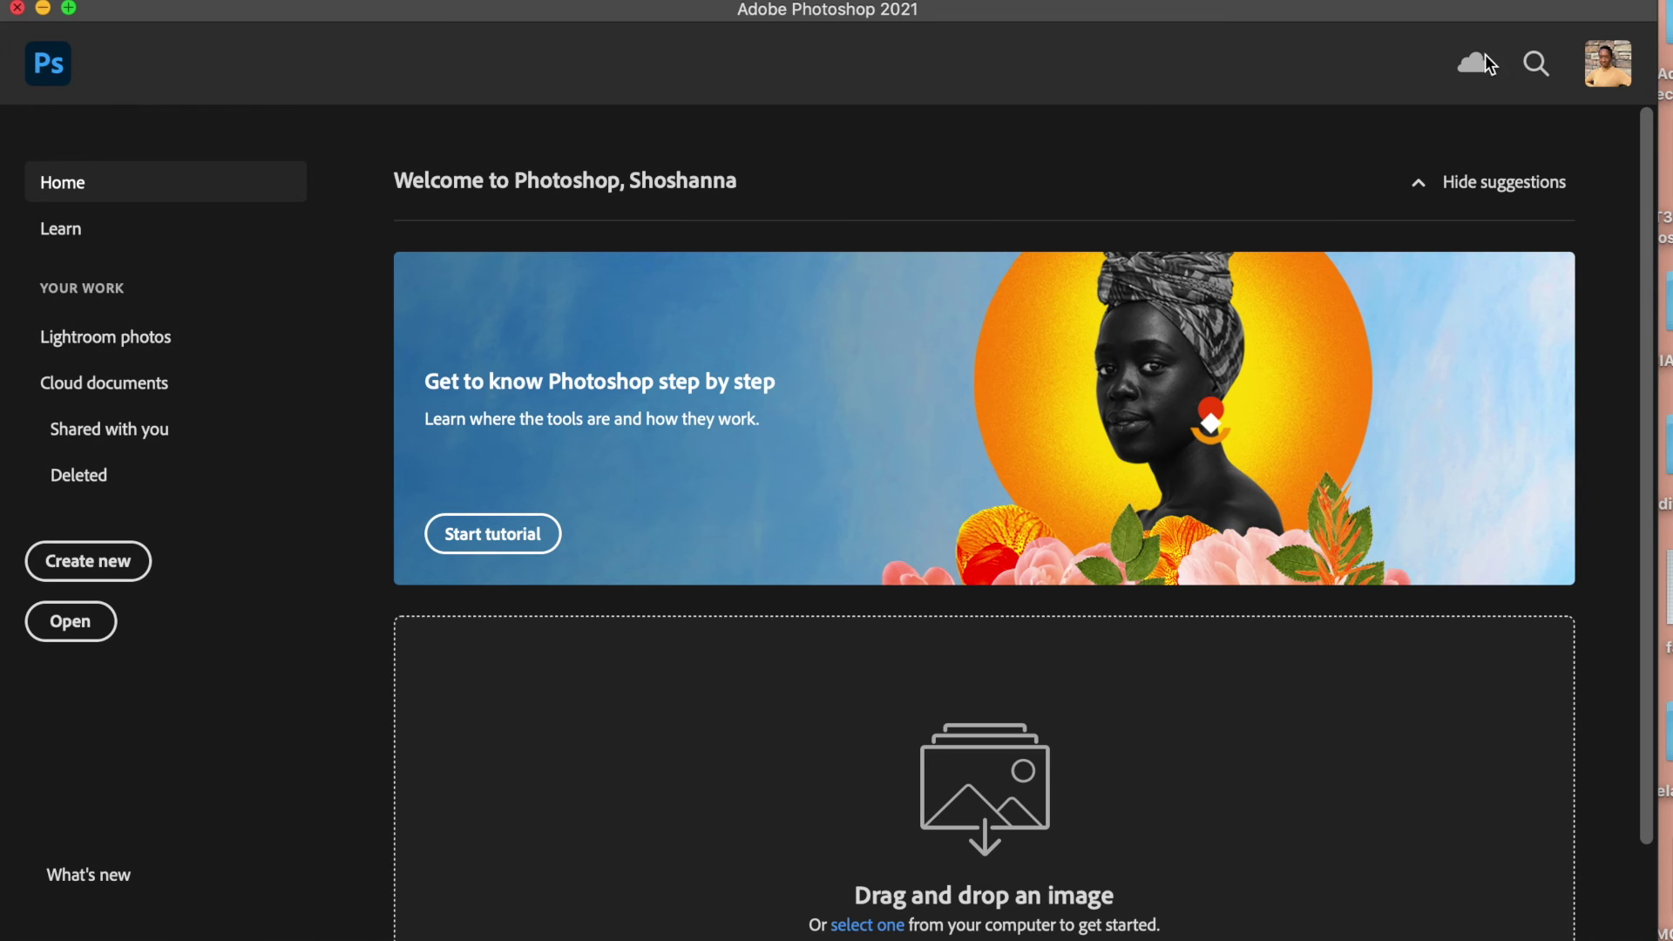
pyautogui.click(122, 558)
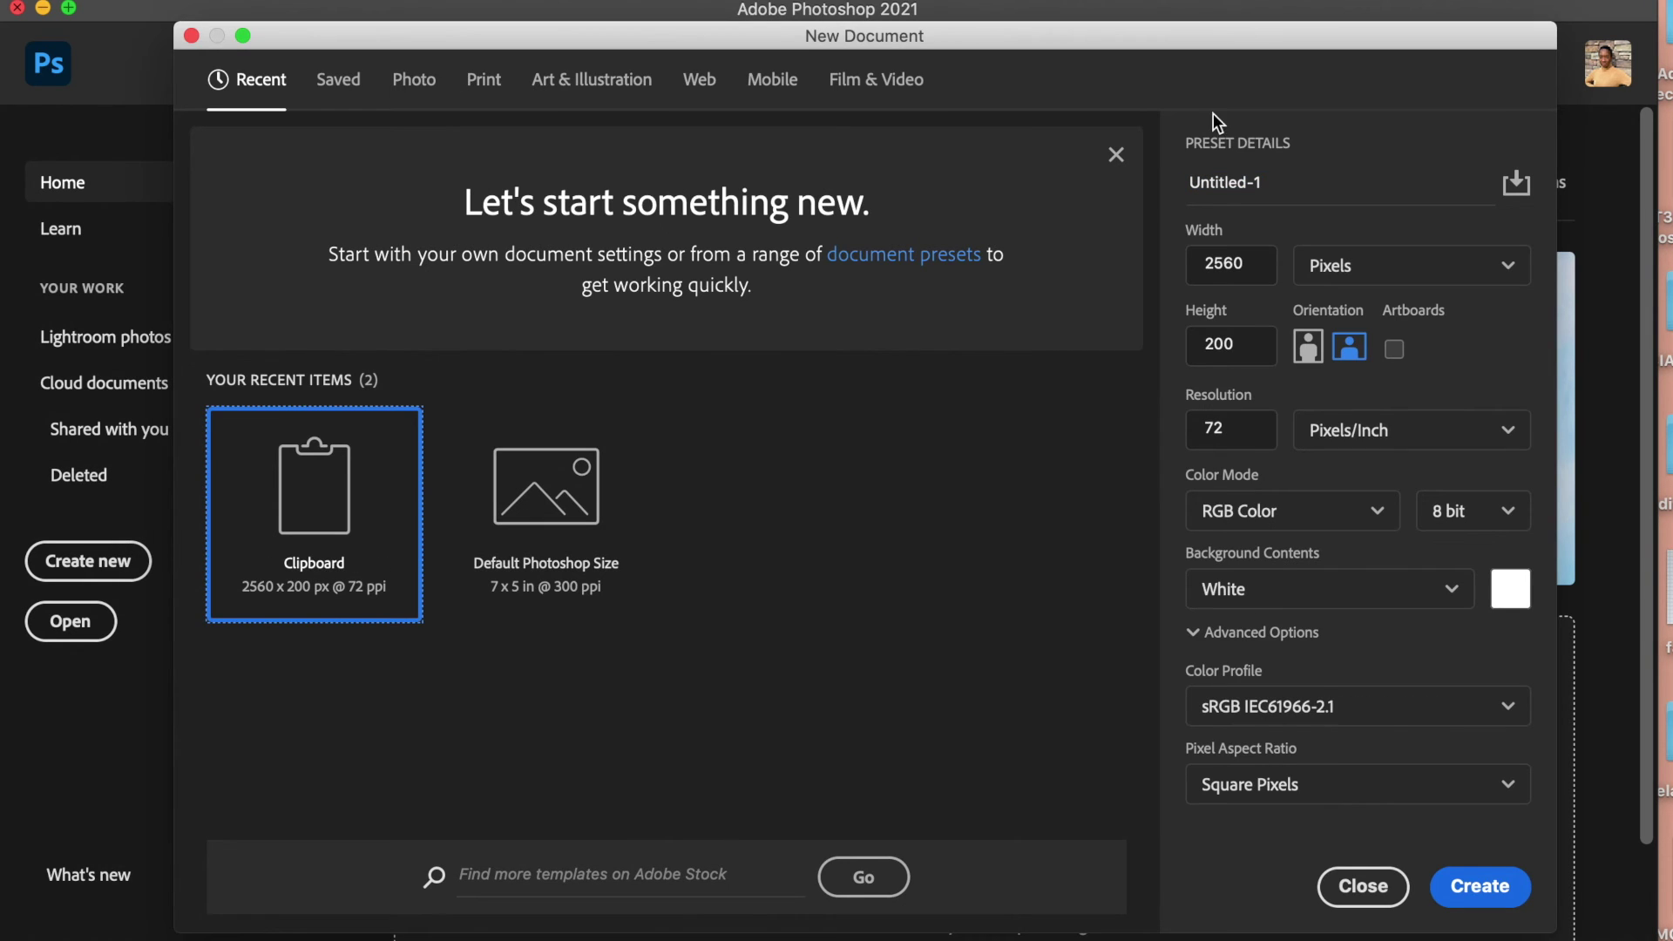
pyautogui.click(1259, 270)
pyautogui.write('150')
pyautogui.click(1250, 345)
pyautogui.write('1')
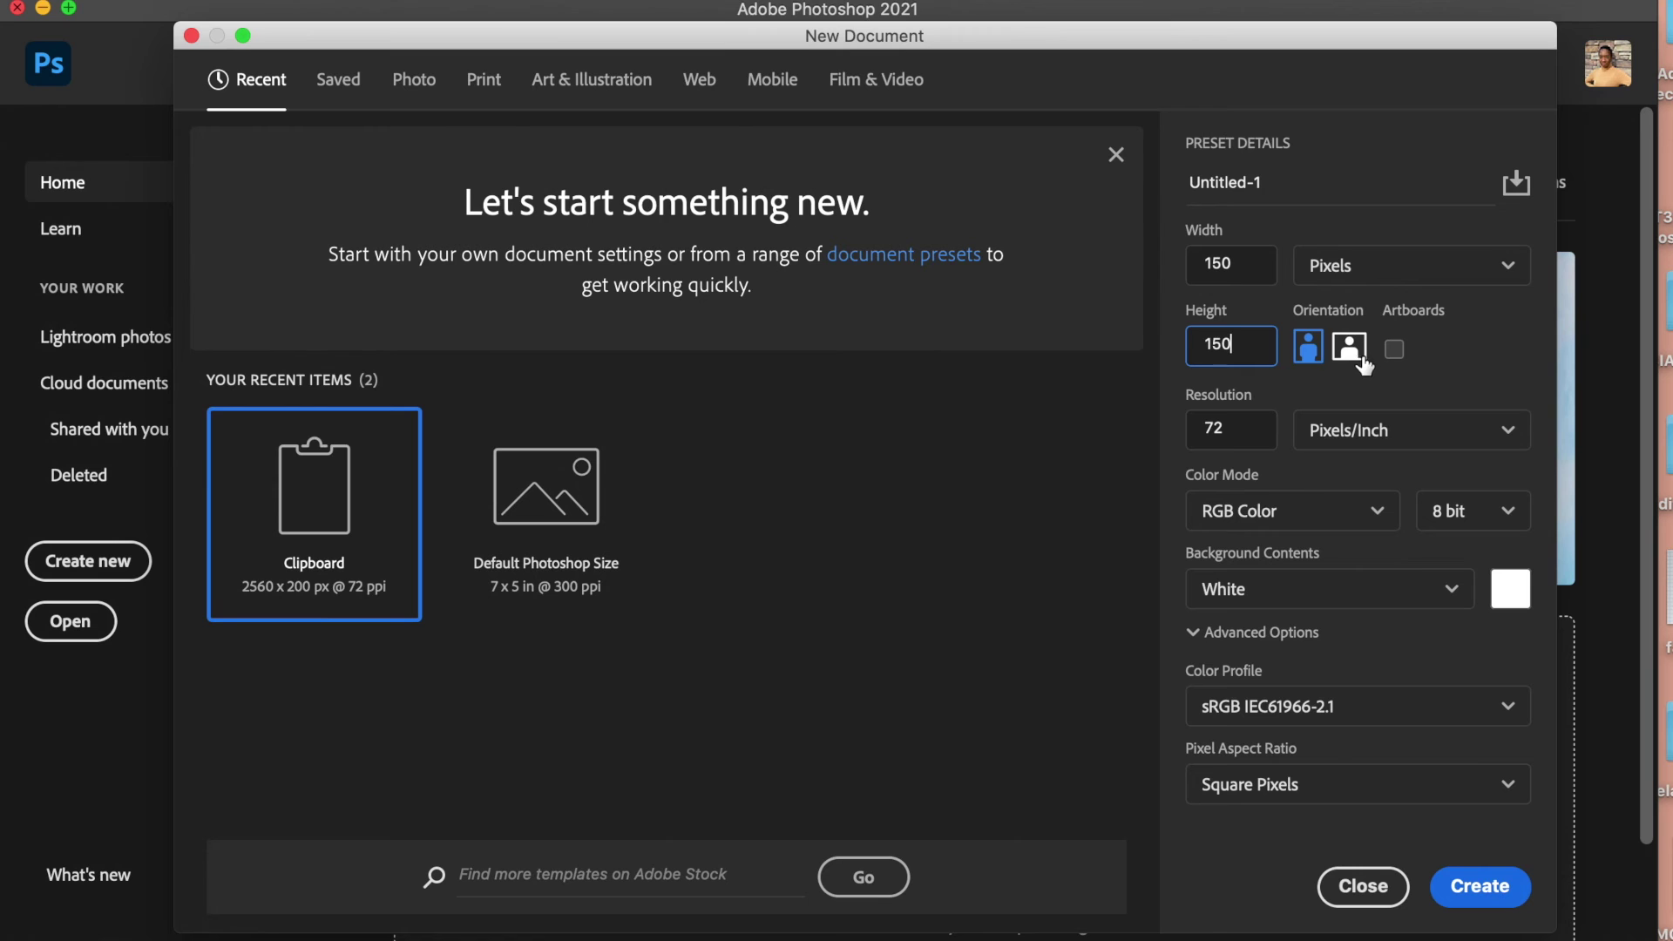
pyautogui.click(1467, 887)
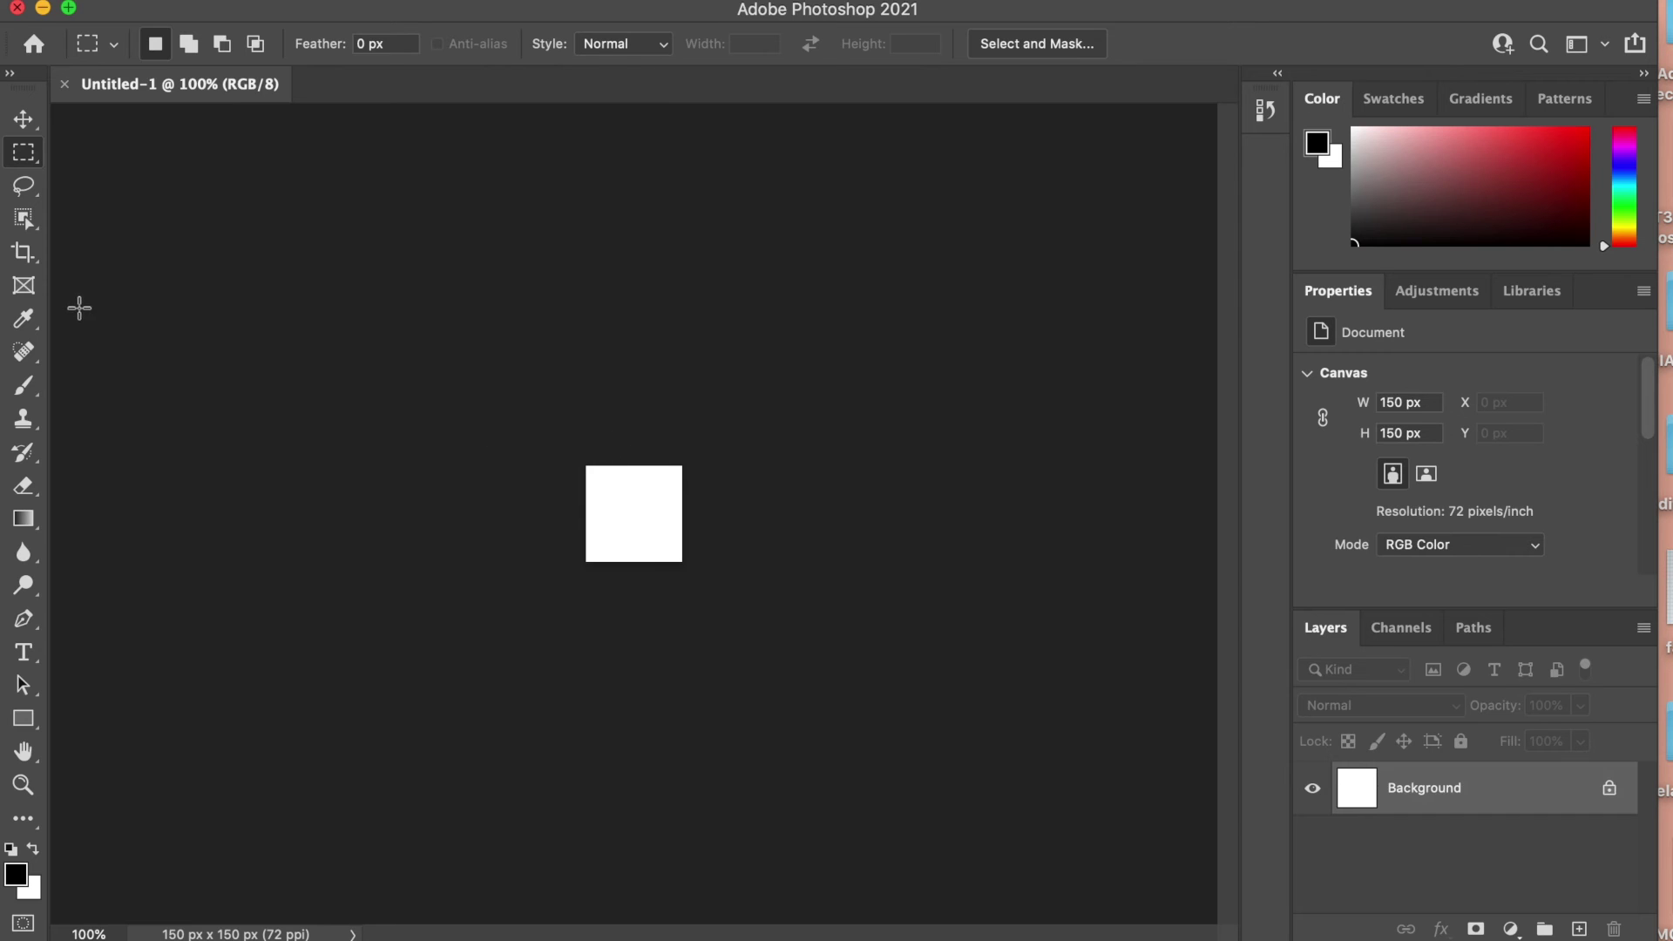
# - Draw a text frame of about 150 x 150 px over the whole canvas and remove its placeholder text
pyautogui.click(25, 653)
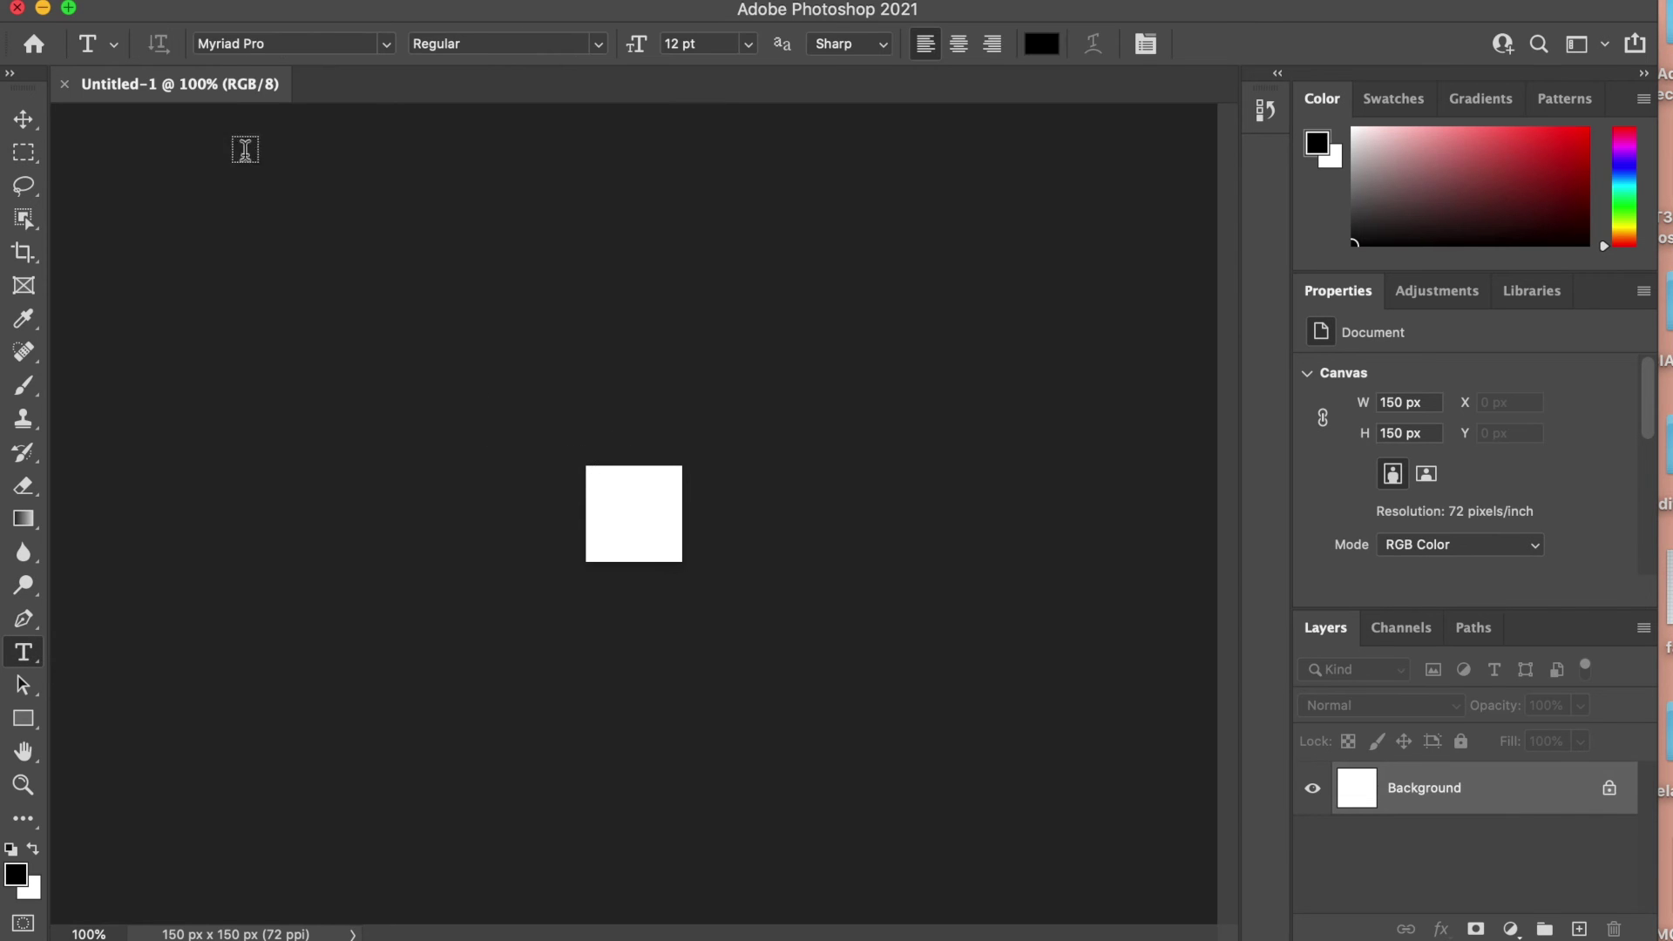
pyautogui.click(70, 8)
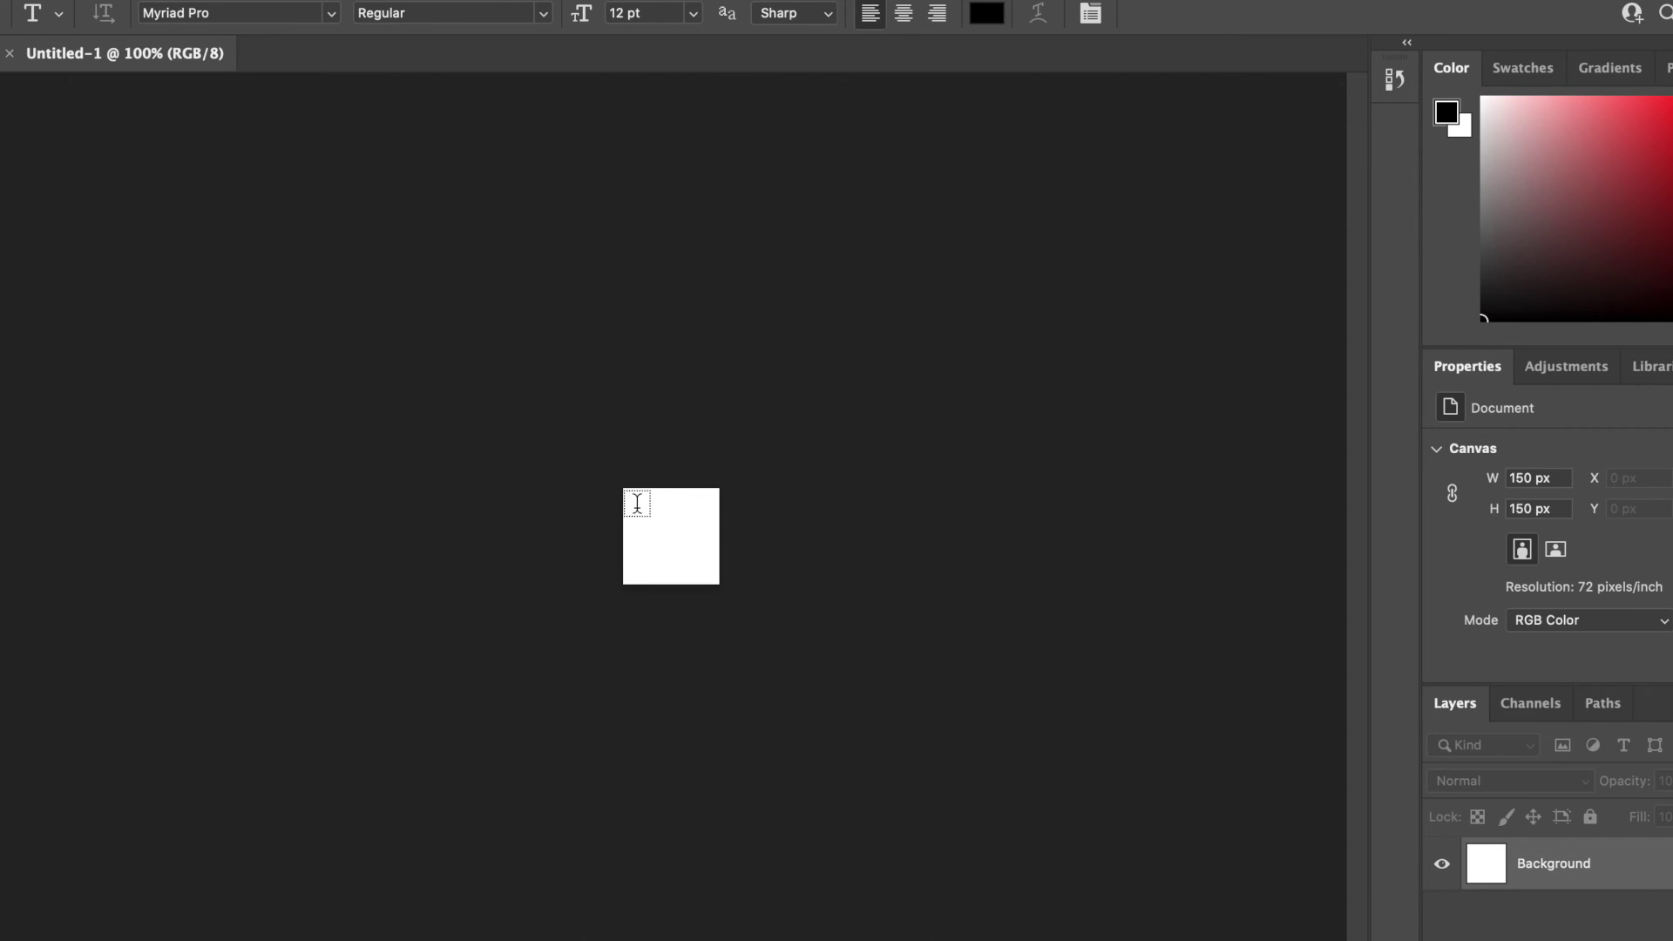
pyautogui.moveTo(637, 503); pyautogui.dragTo(720, 580)
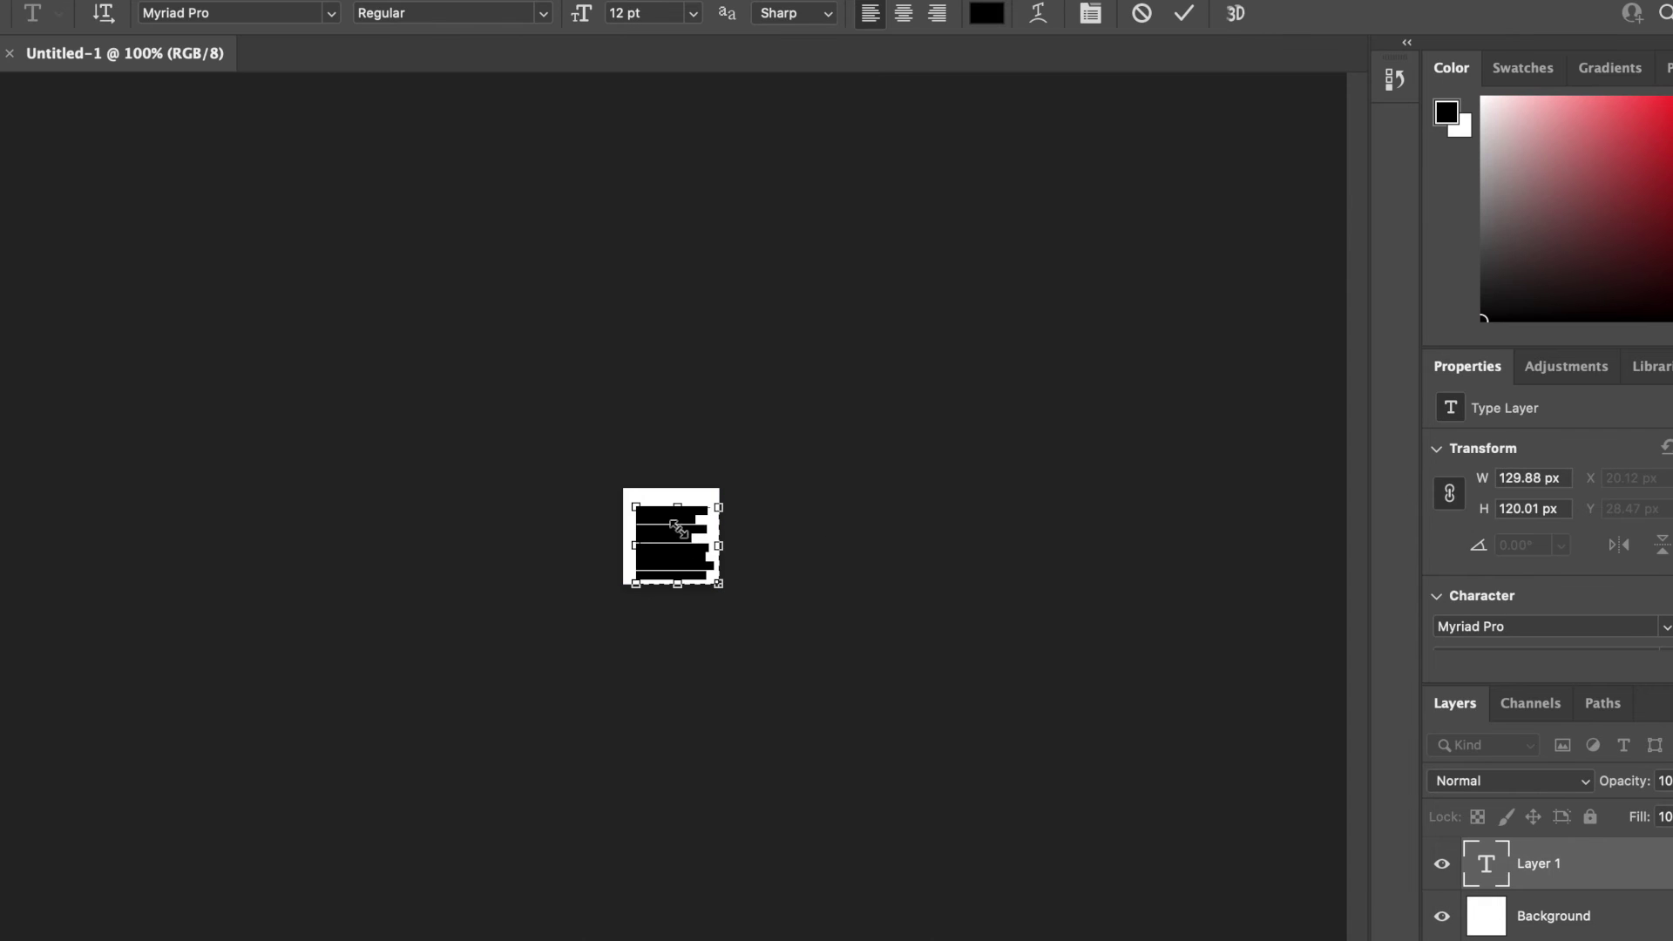
pyautogui.moveTo(629, 499); pyautogui.dragTo(616, 481)
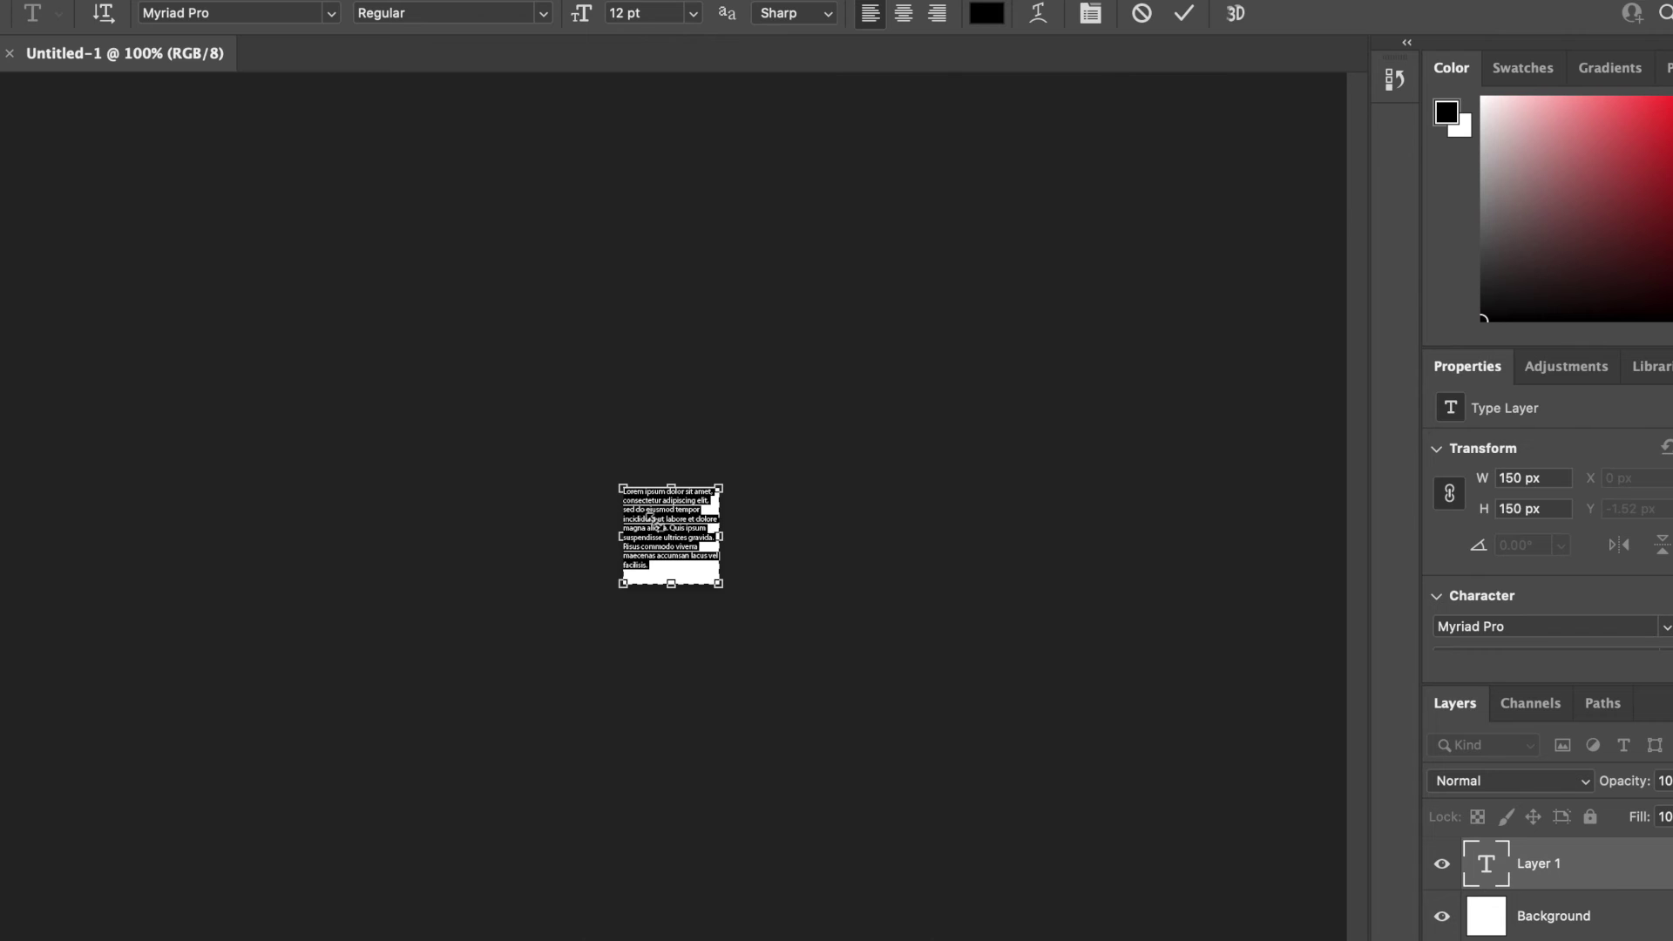
pyautogui.press('BackSpace')
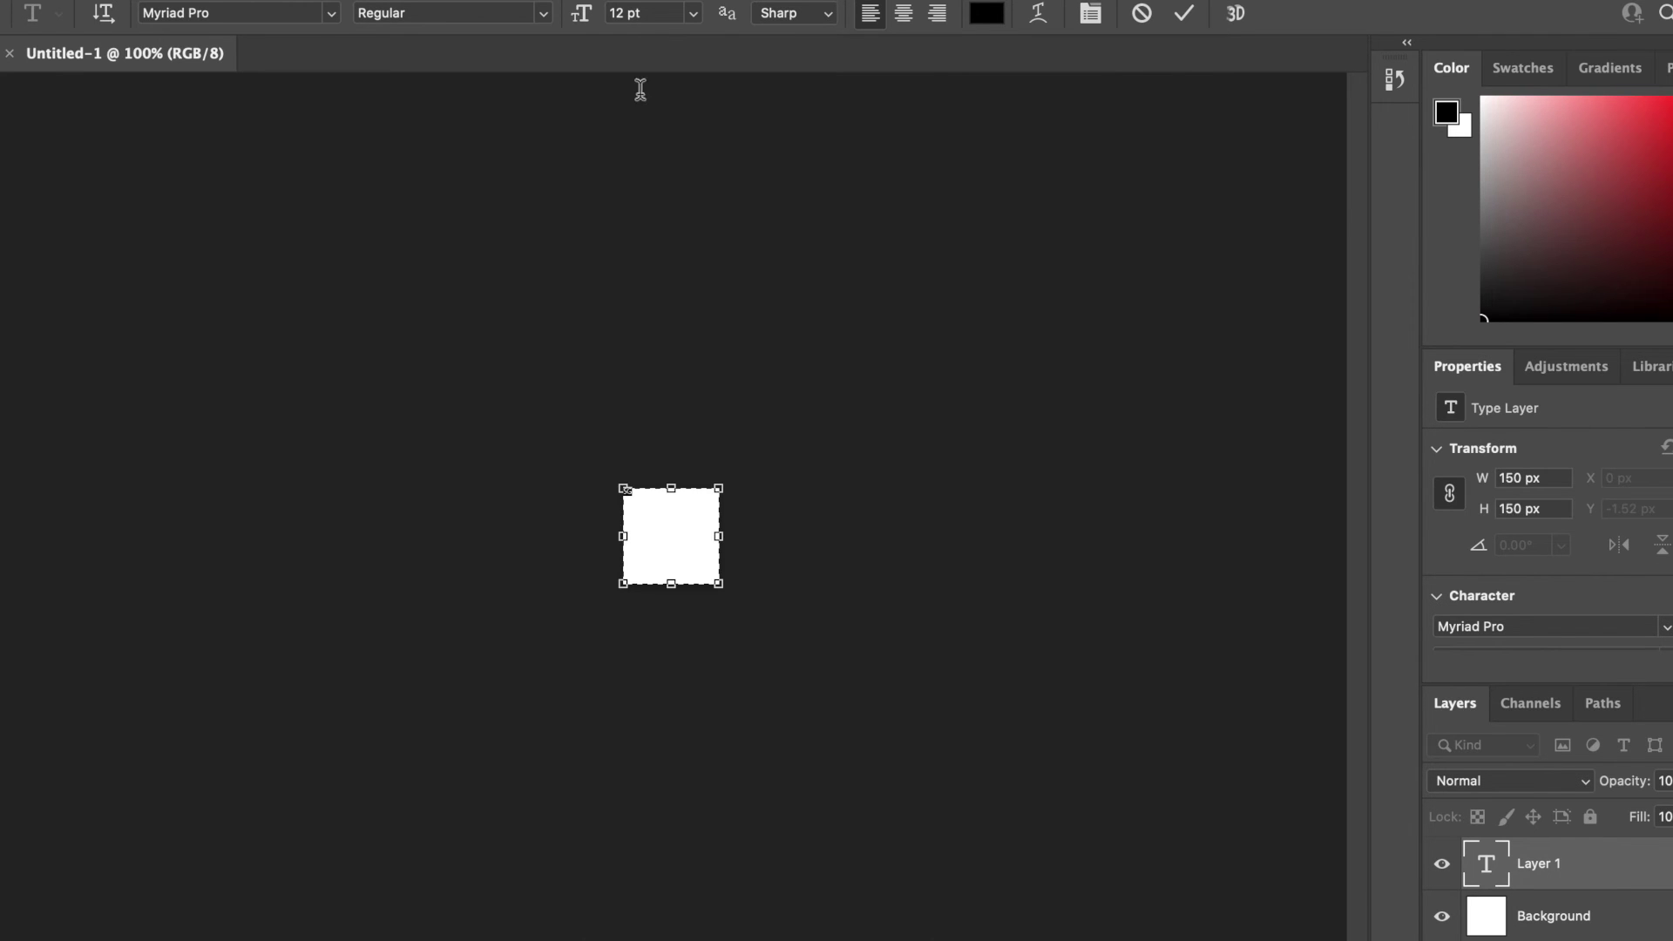
# - Enter "SG" in the text frame and raise its font size through 30 and 36 pt to 72 pt
pyautogui.click(692, 13)
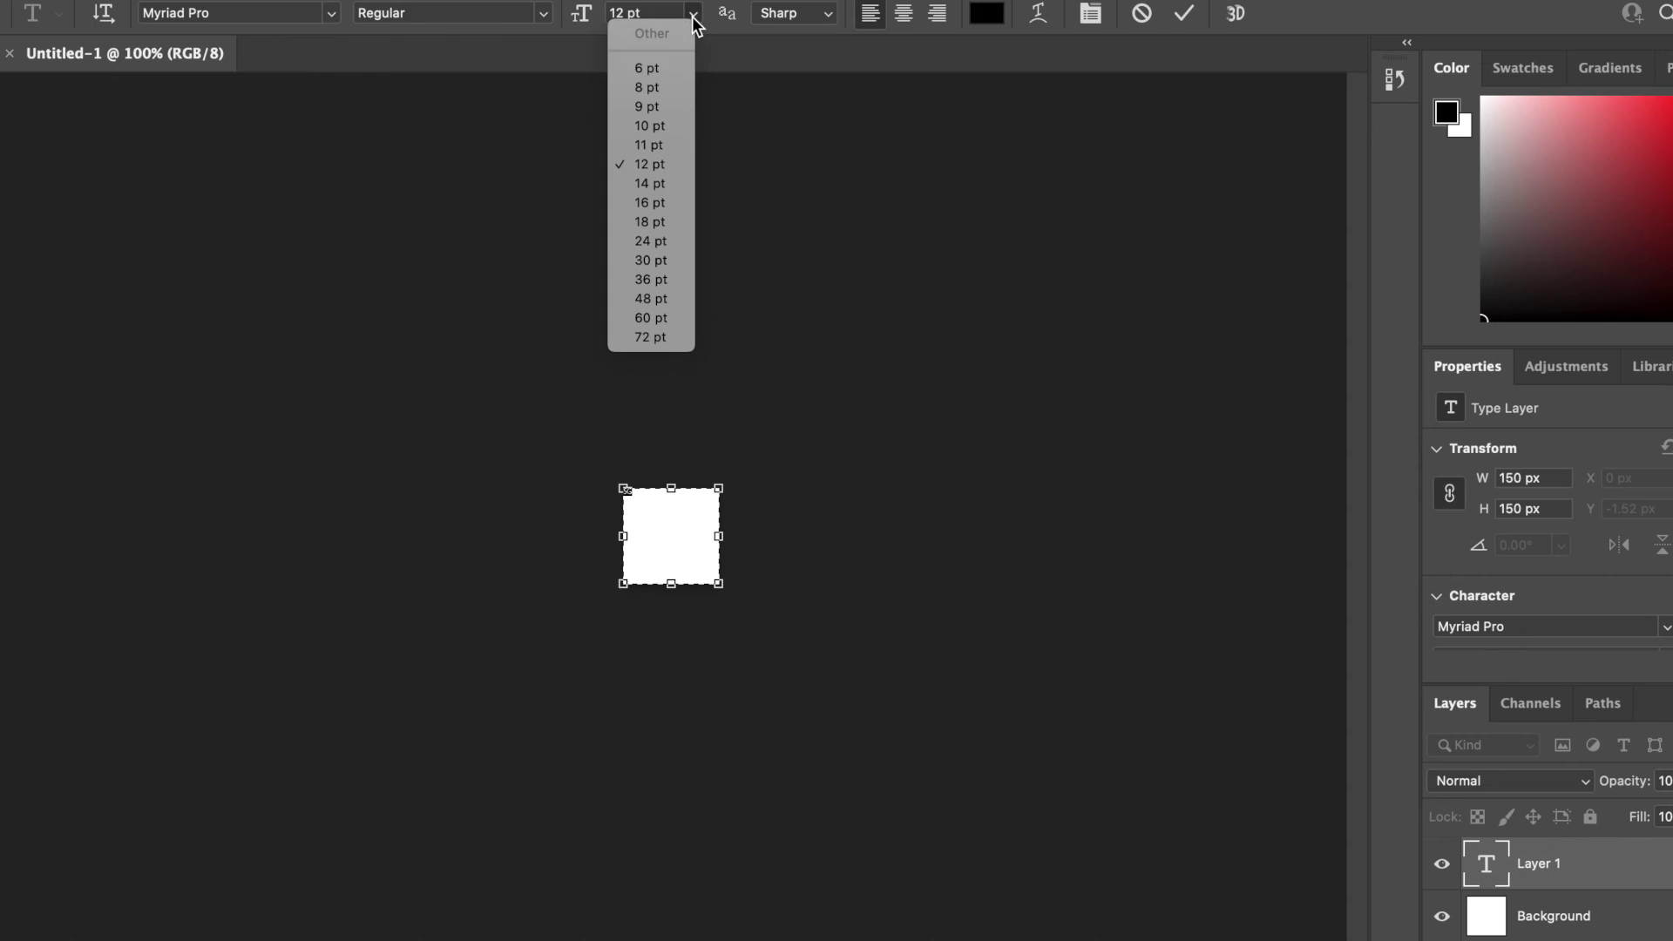
pyautogui.click(676, 259)
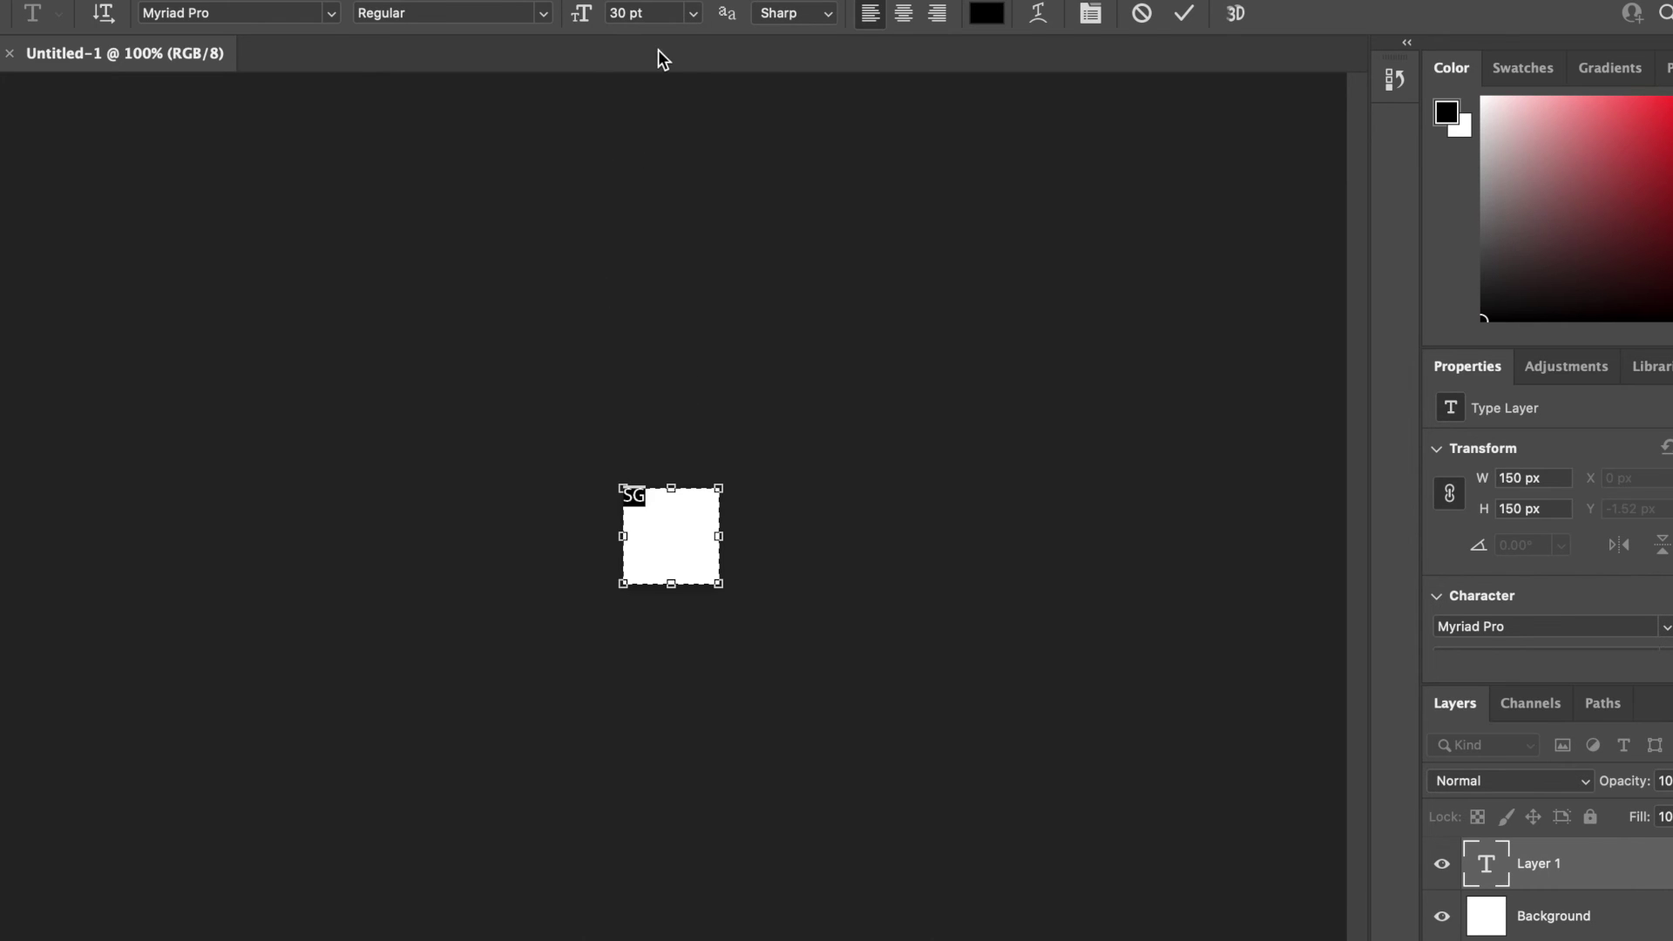
pyautogui.click(692, 13)
pyautogui.click(660, 280)
pyautogui.click(692, 13)
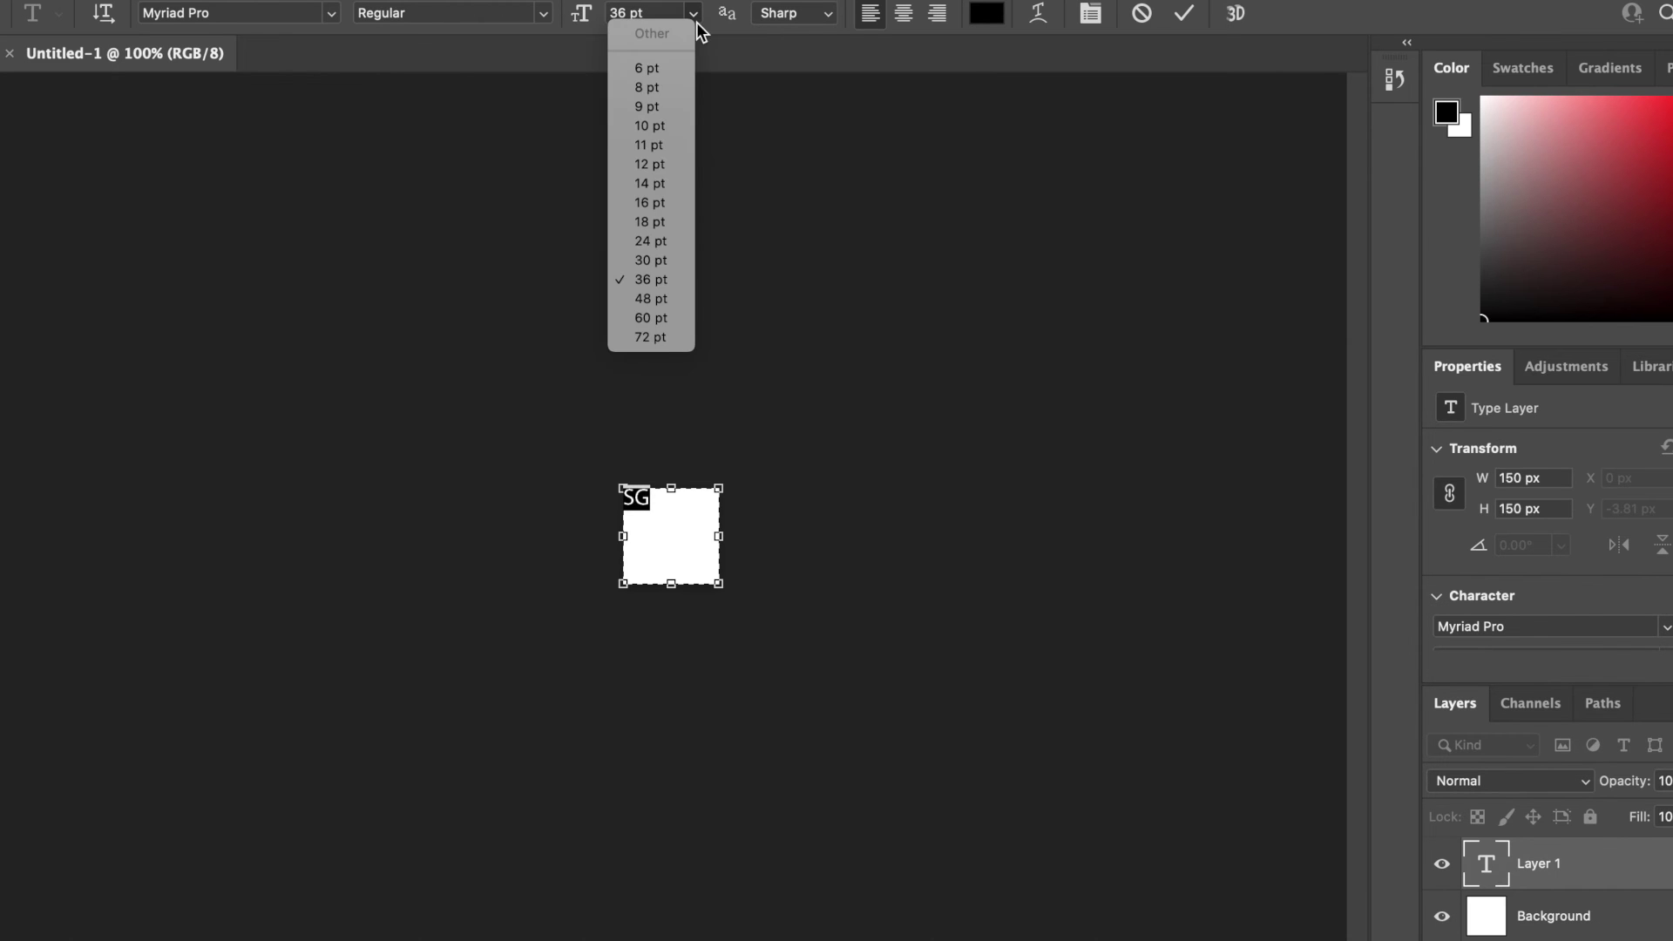
pyautogui.click(660, 337)
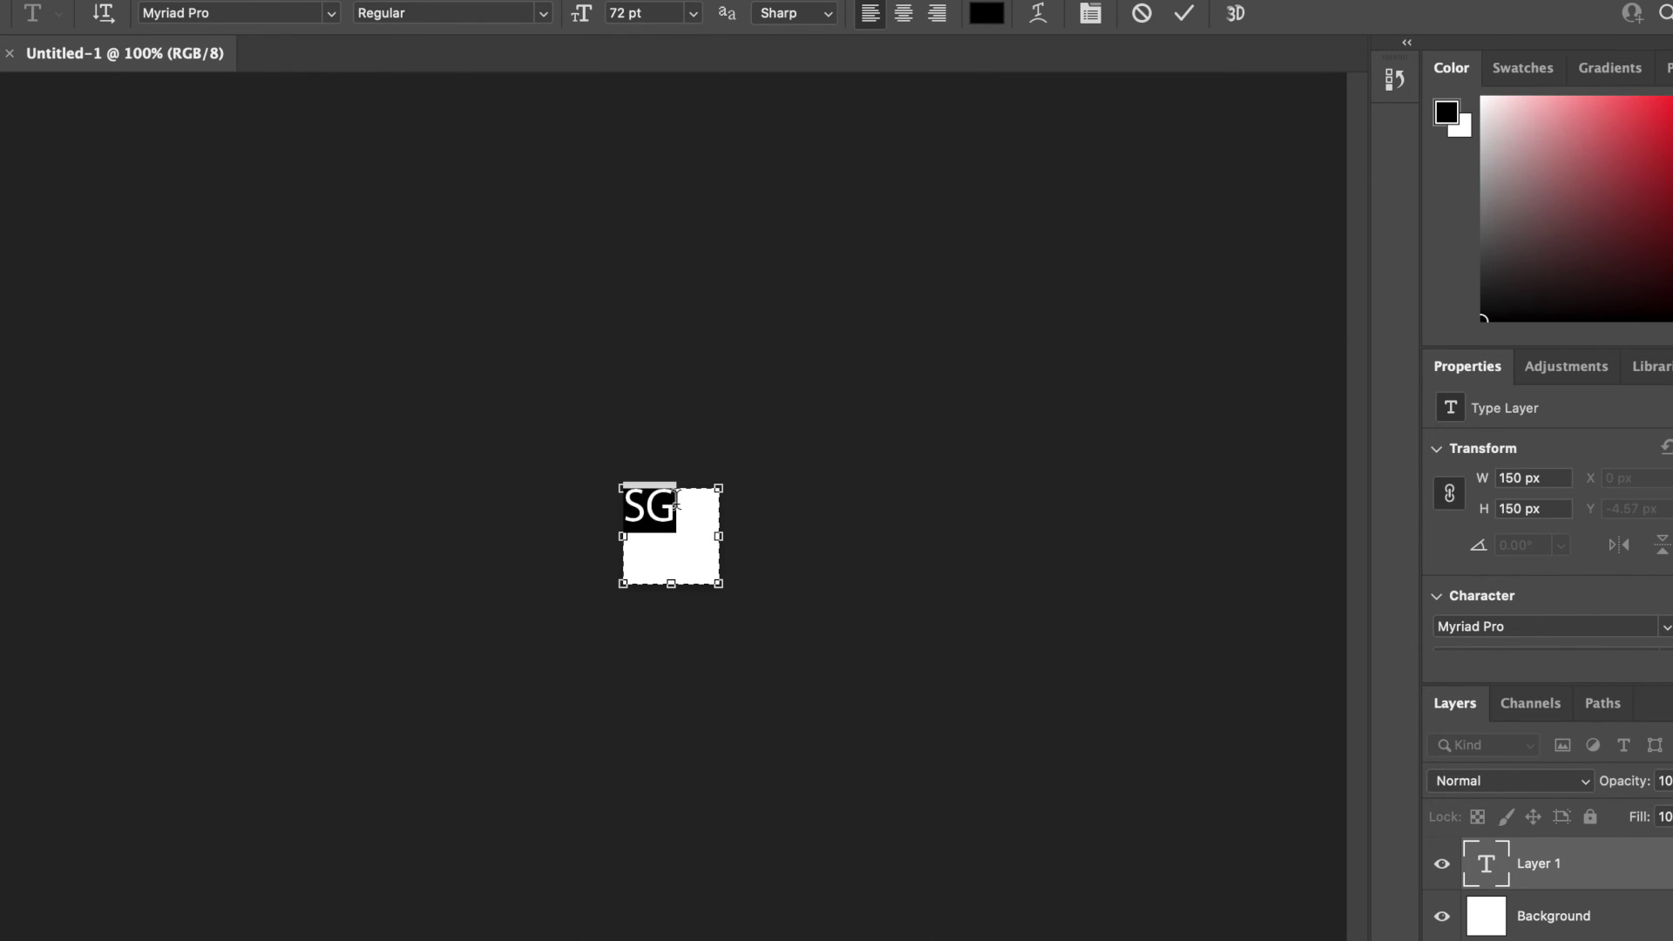
# - Enlarge the "SG" text in stages, first to 100 pt and finally to 120 pt
pyautogui.doubleClick(652, 12)
pyautogui.hotkey('ctrl', 'a')
pyautogui.write('1')
pyautogui.press('Return')
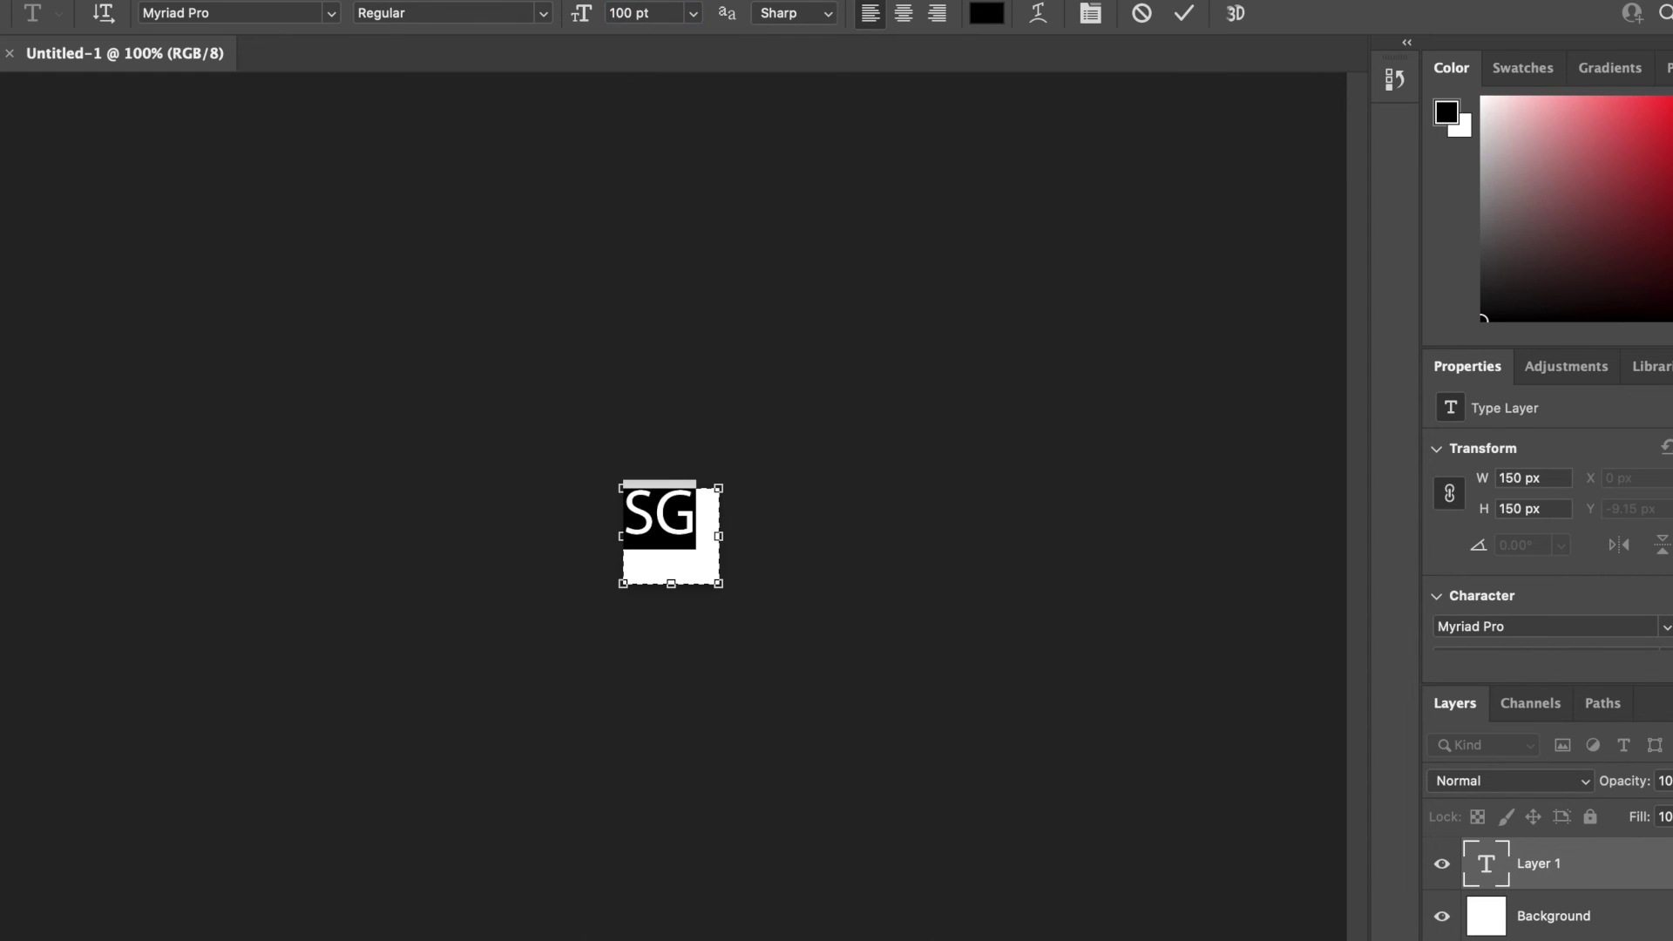
pyautogui.click(636, 10)
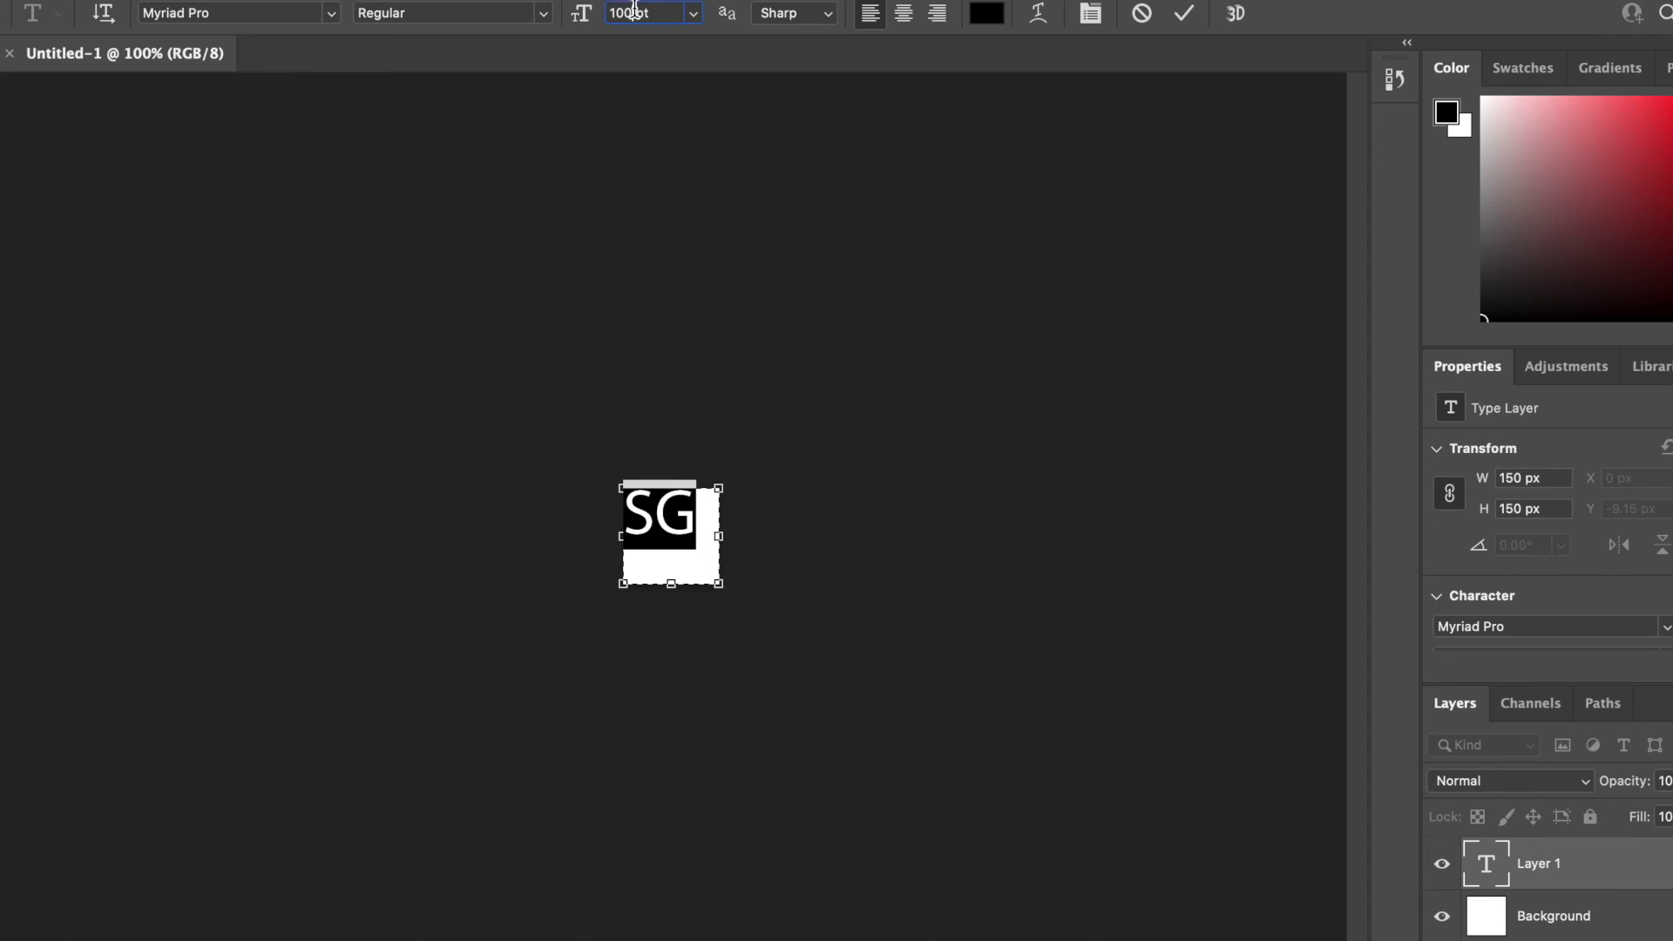
pyautogui.hotkey('ctrl', 'a')
pyautogui.write('1')
pyautogui.press('Return')
pyautogui.click(655, 12)
pyautogui.write('11')
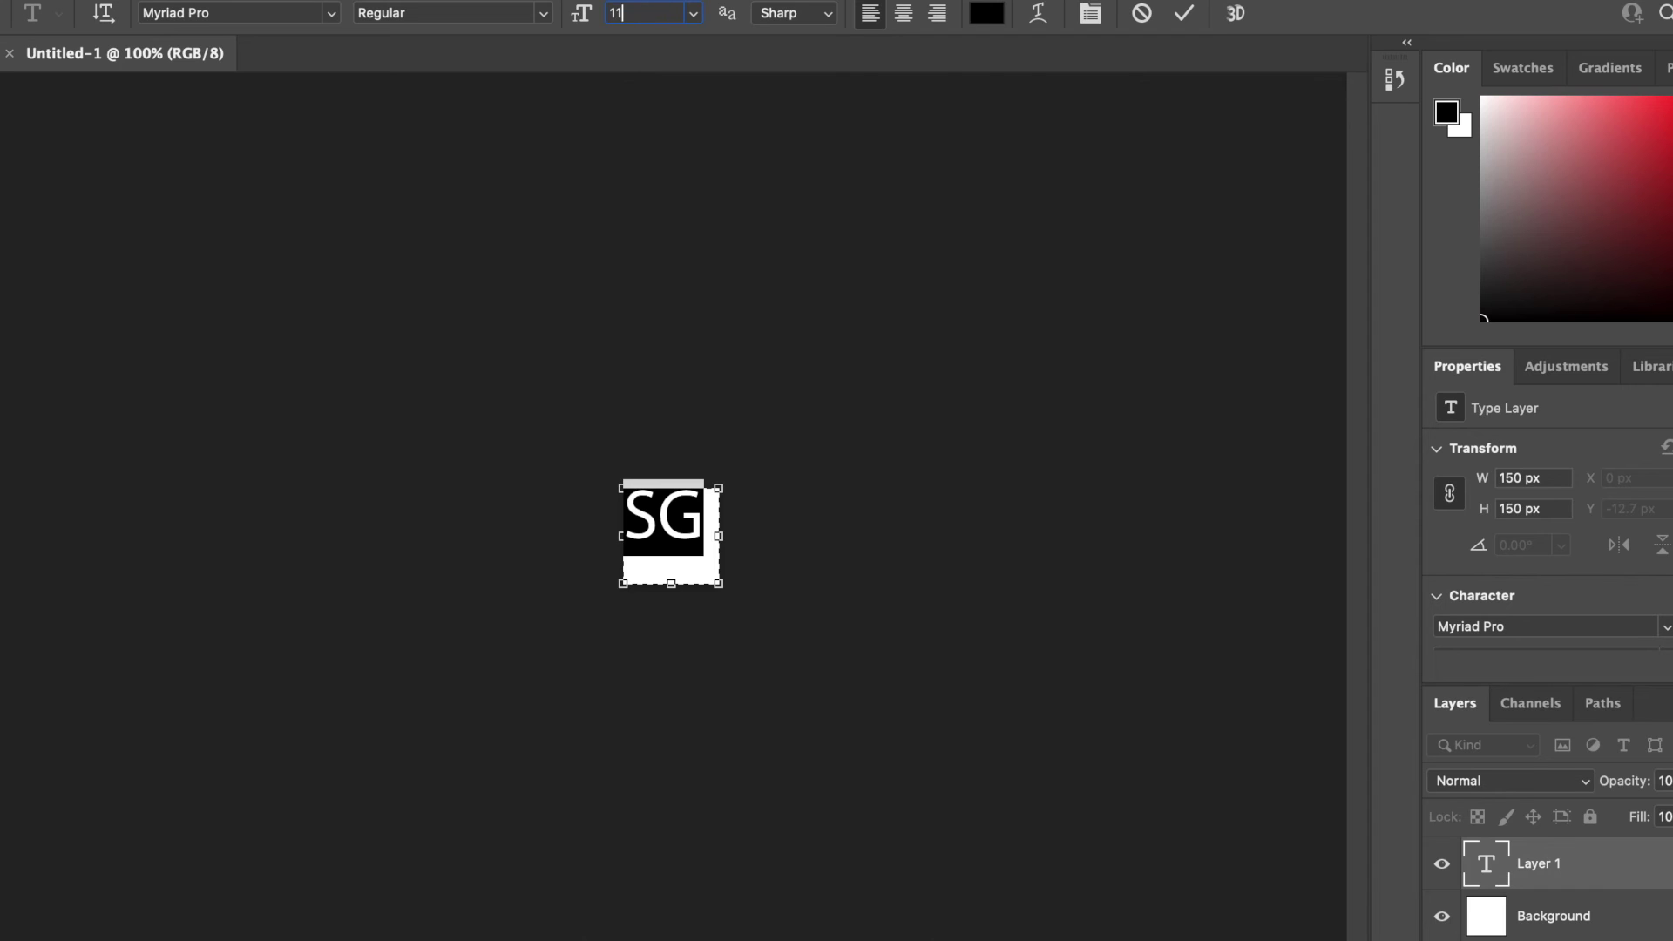
pyautogui.write('0')
pyautogui.press('Return')
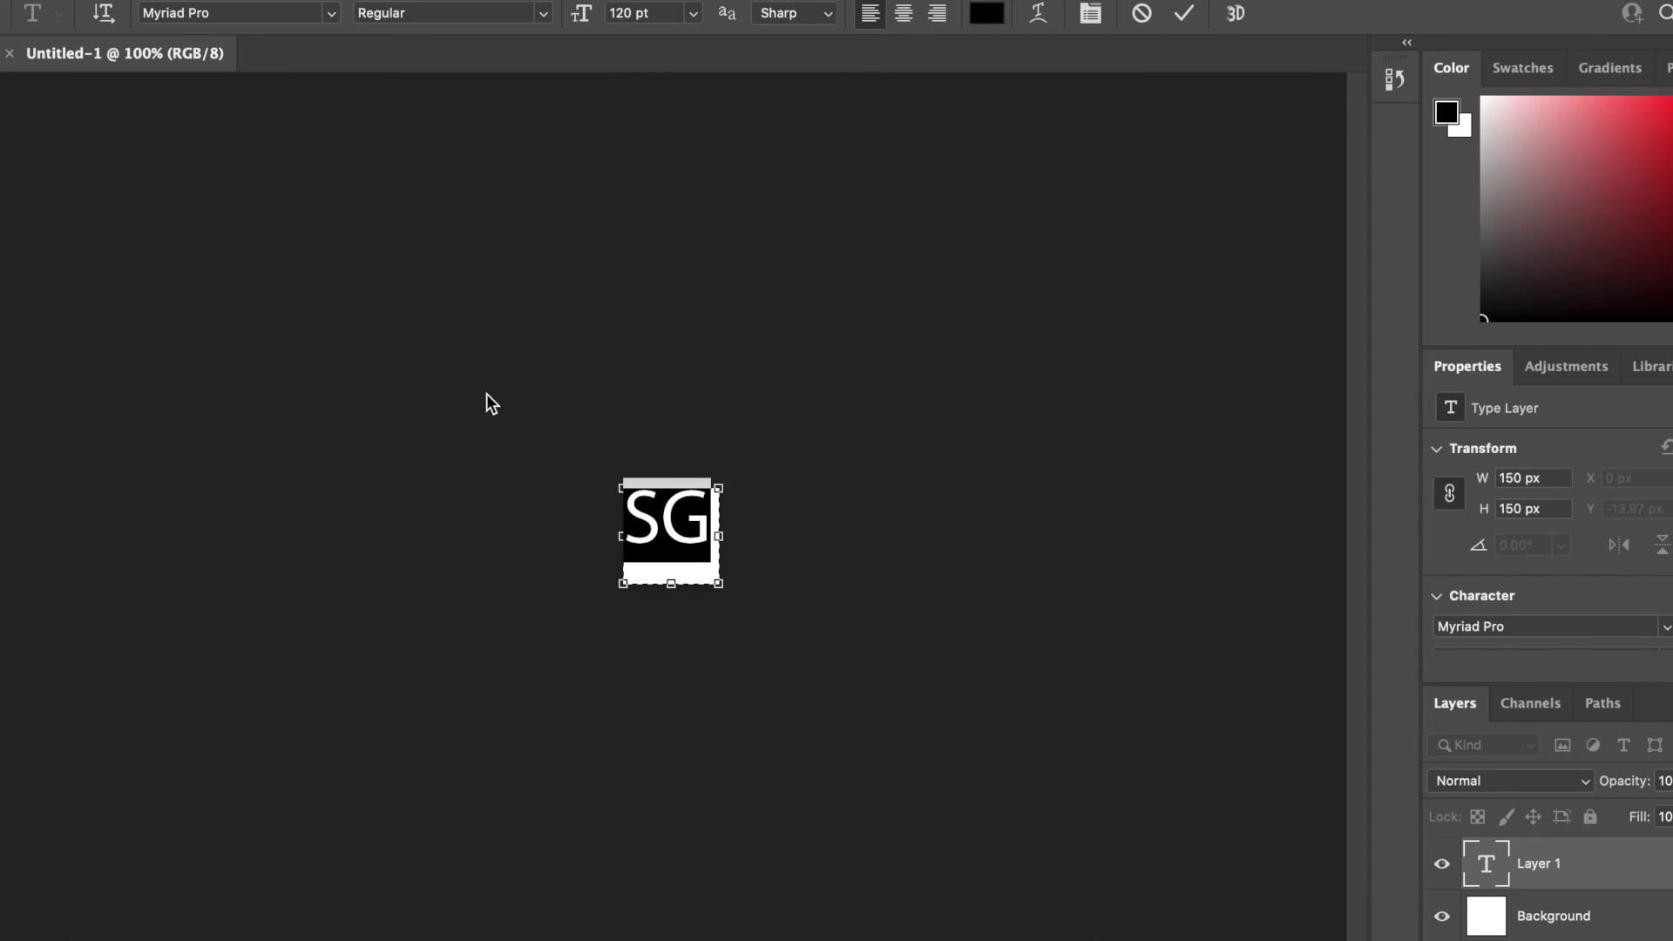
# - Change the font of the "SG" text to Didot Bold
pyautogui.click(703, 531)
pyautogui.moveTo(702, 532); pyautogui.dragTo(624, 525)
pyautogui.click(298, 11)
pyautogui.write('dido')
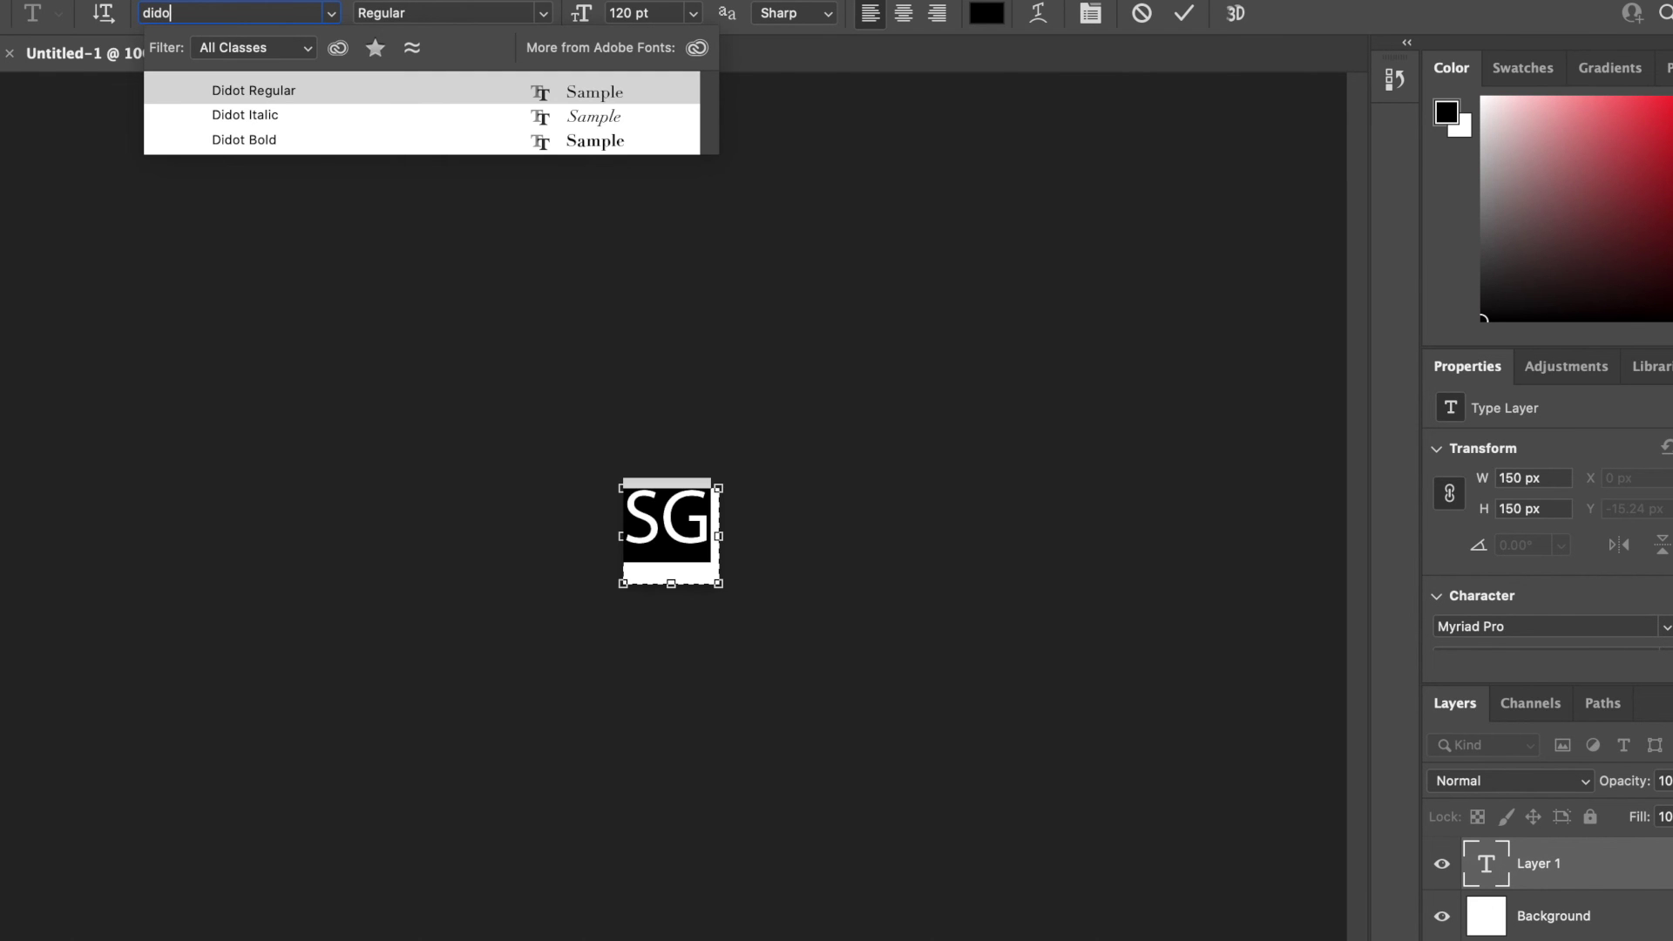
pyautogui.click(295, 145)
# - Reduce the "SG" text's font size to 115 pt, then to 100 pt so both letters fit on one line
pyautogui.click(626, 16)
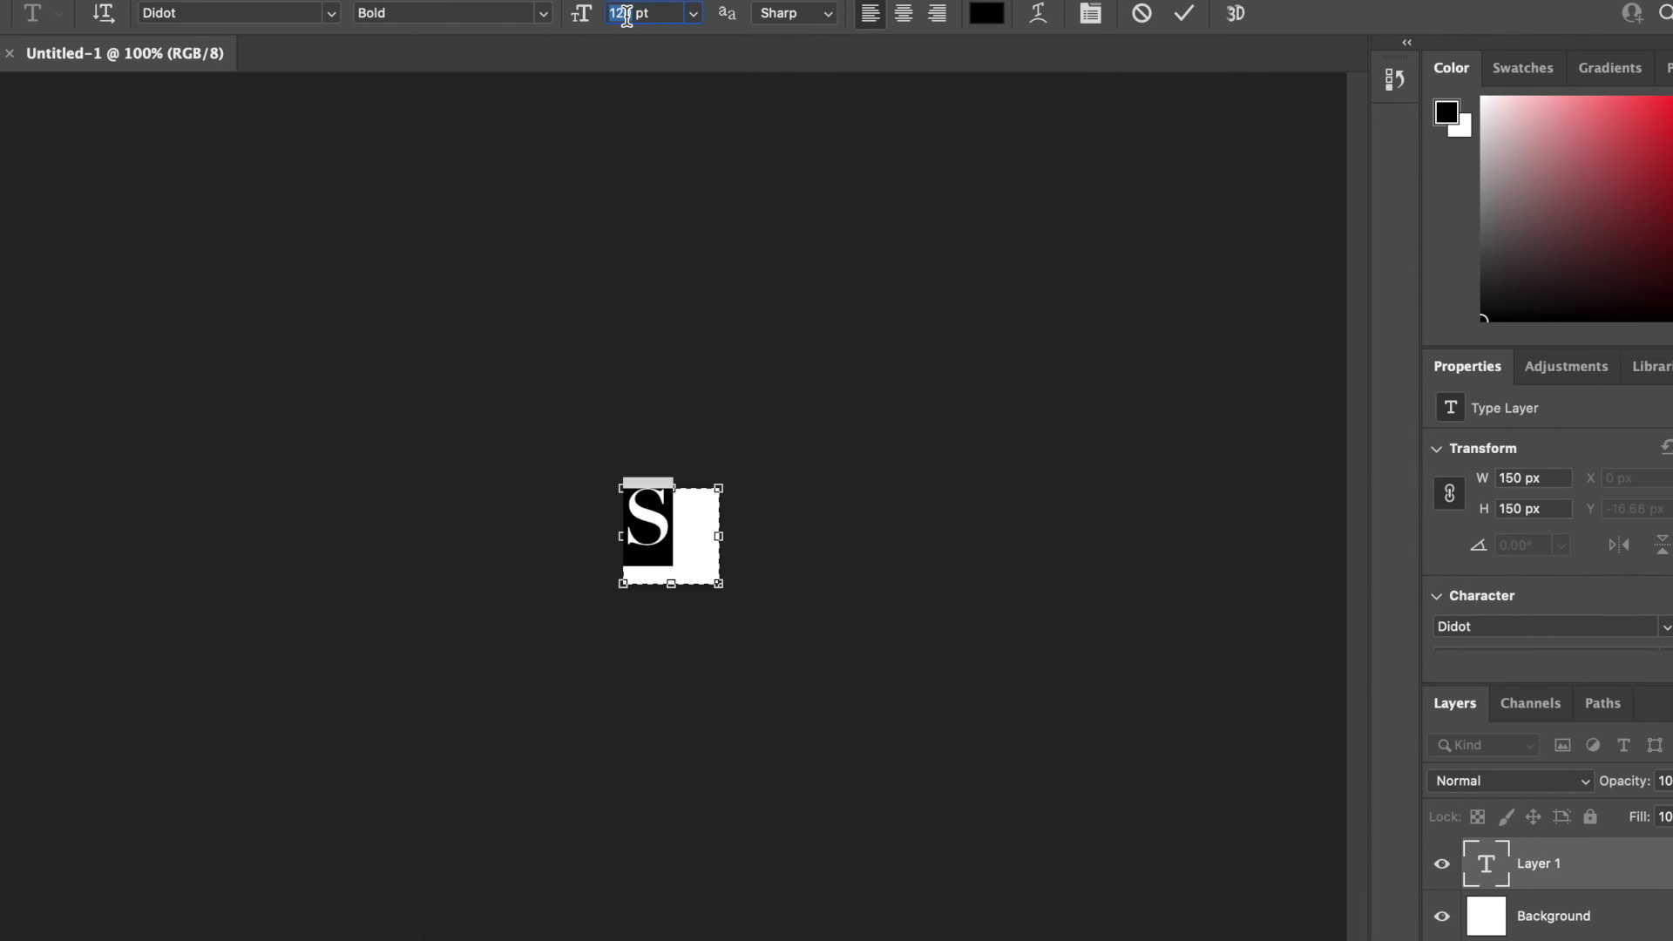
pyautogui.write('115')
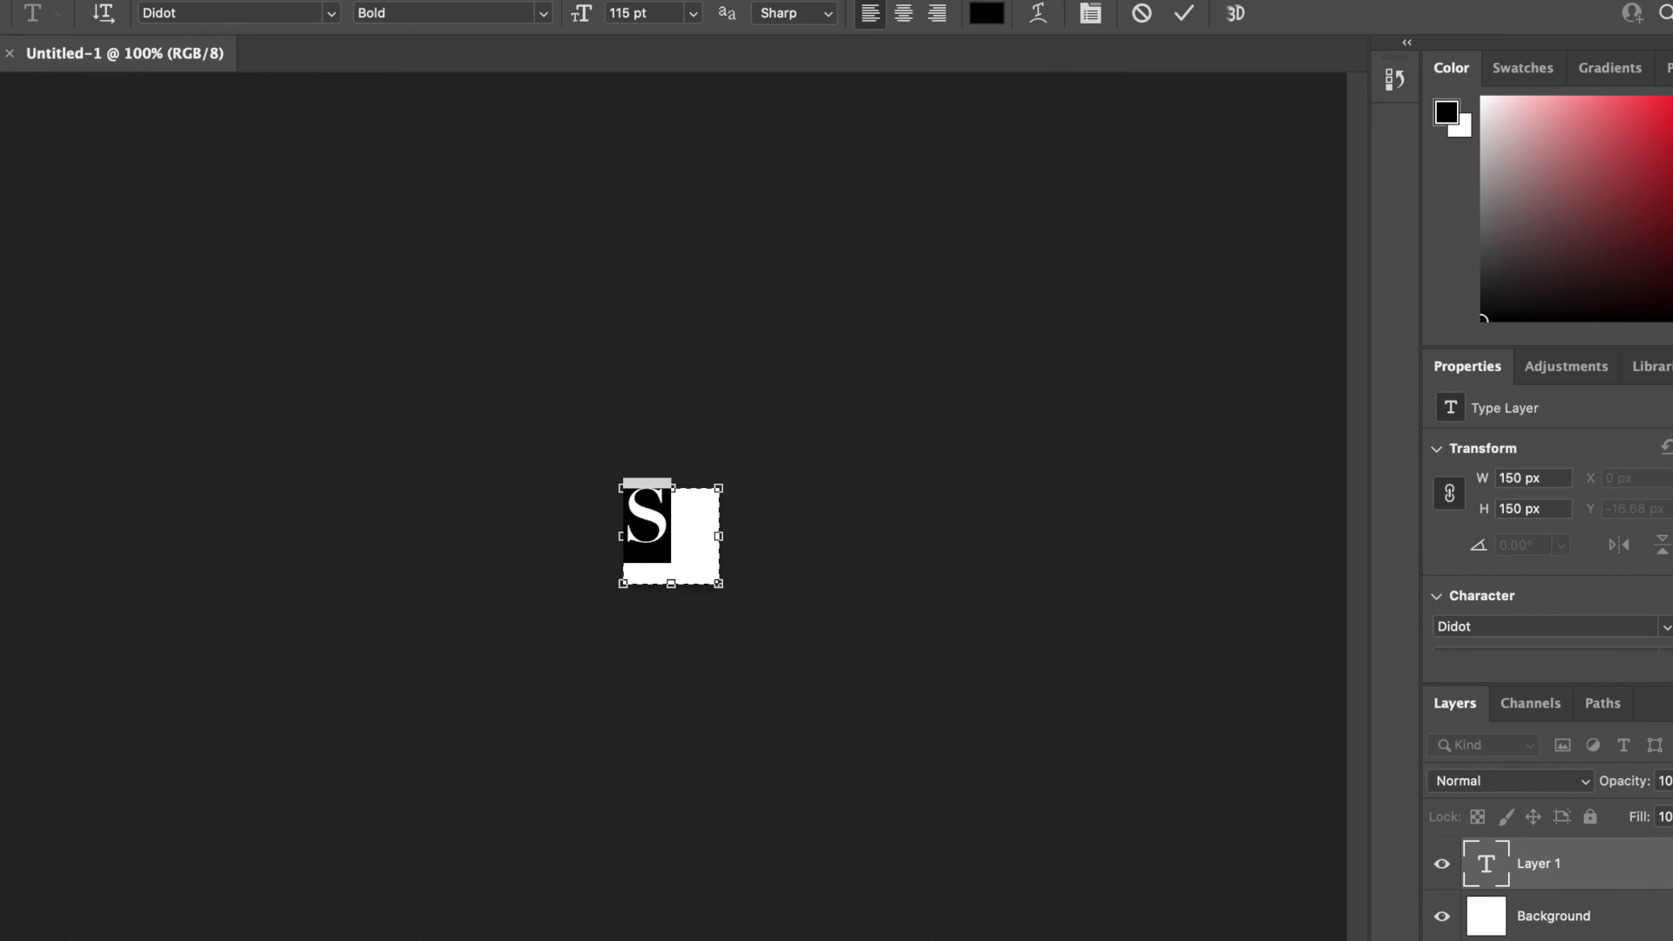
pyautogui.write('100')
pyautogui.press('Return')
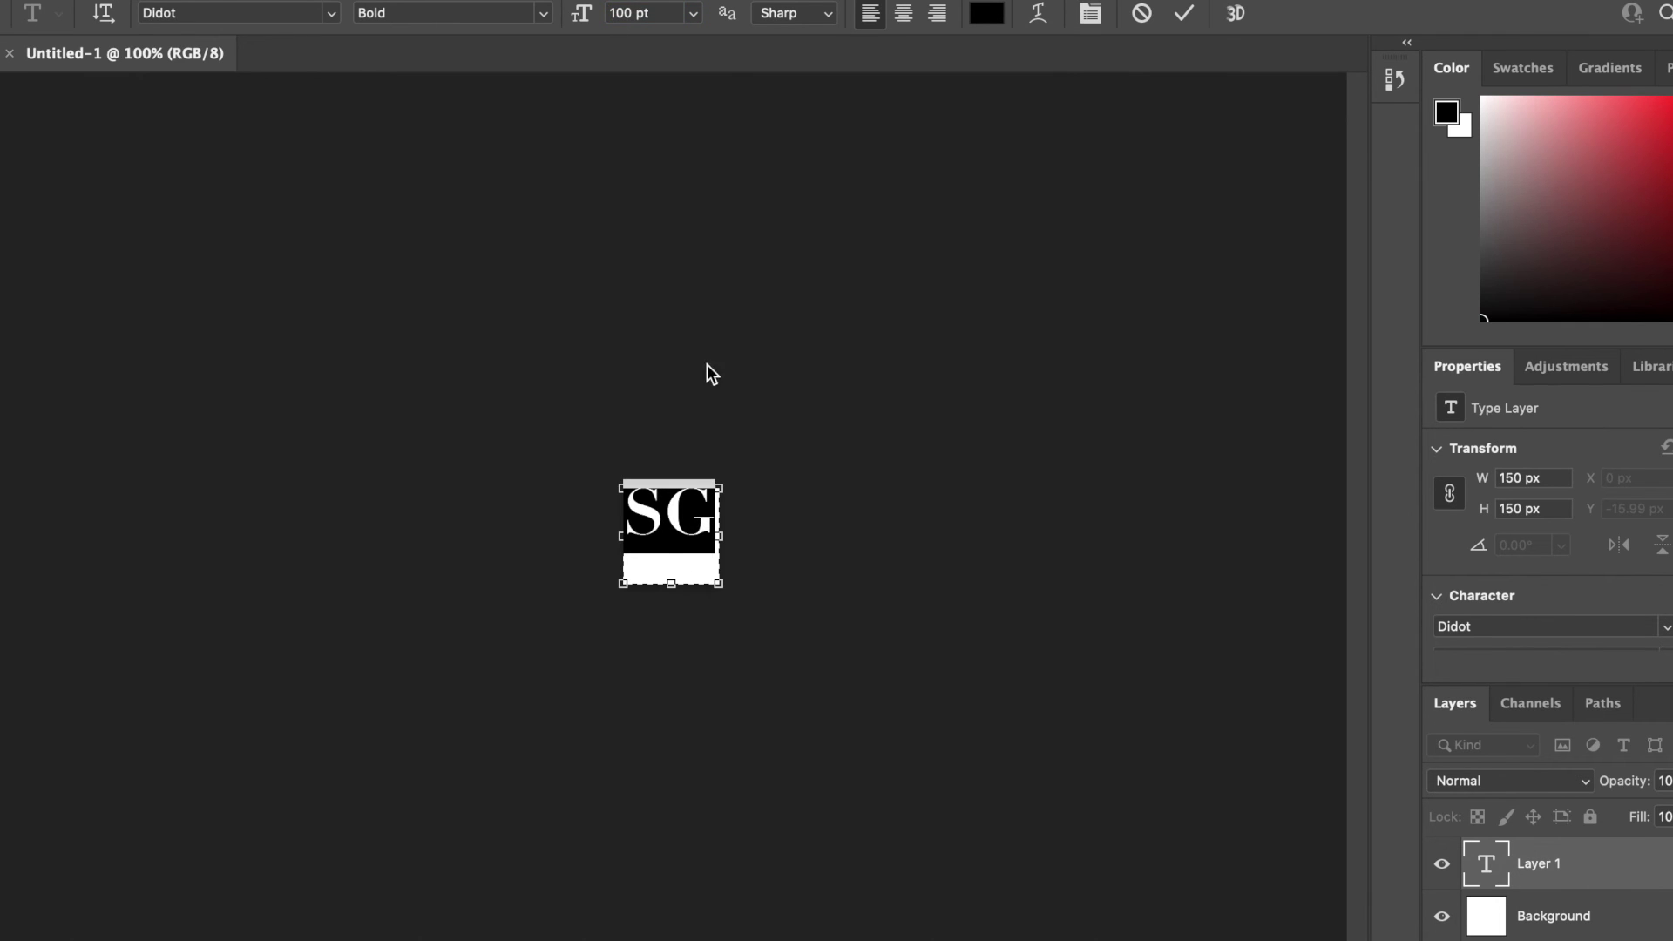
# - Lower the top edge of the "SG" text frame to a height of about 117 px, shifting the letters toward the canvas center
pyautogui.click(669, 507)
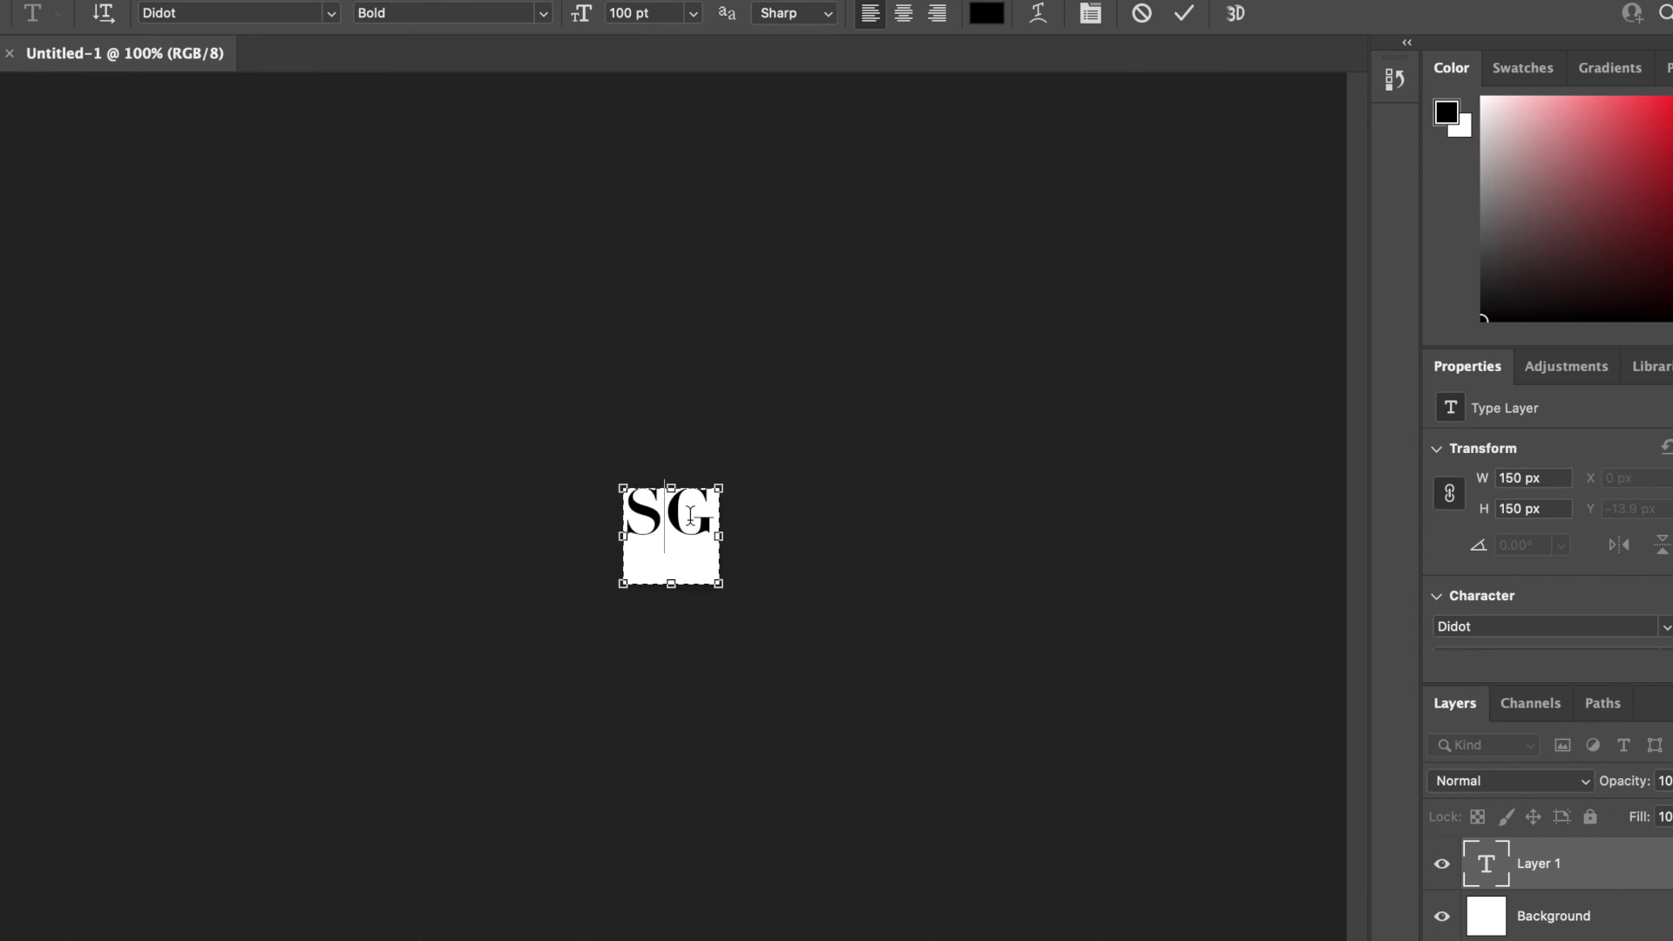
pyautogui.scroll(1, 695, 563)
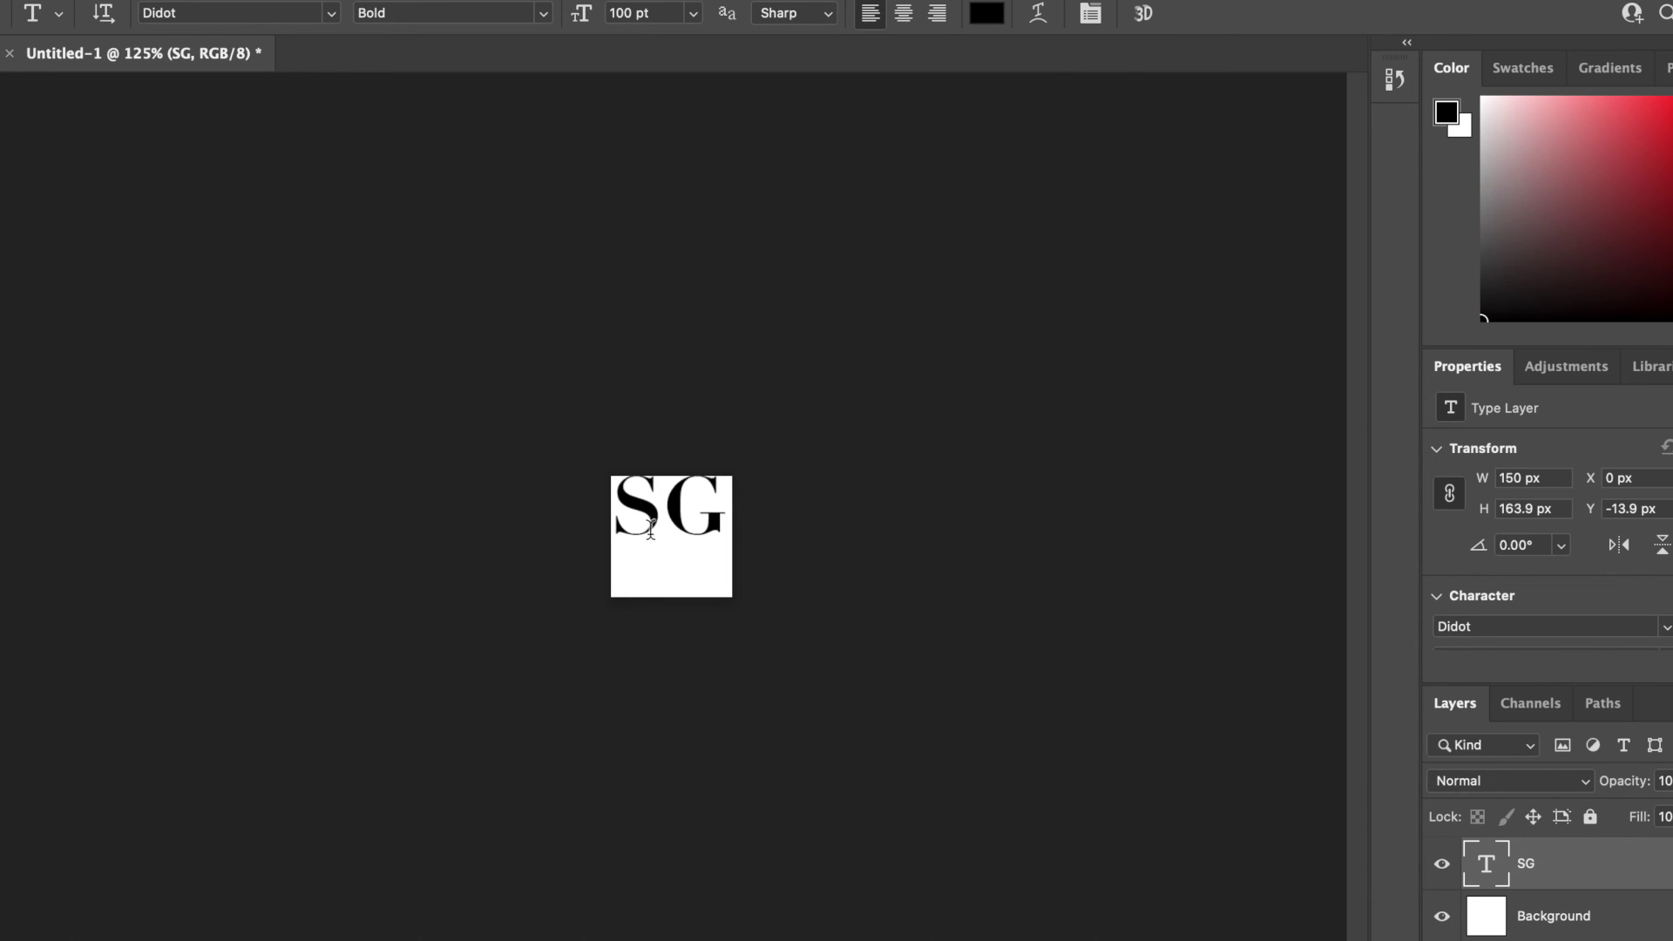
pyautogui.moveTo(671, 473); pyautogui.dragTo(671, 502)
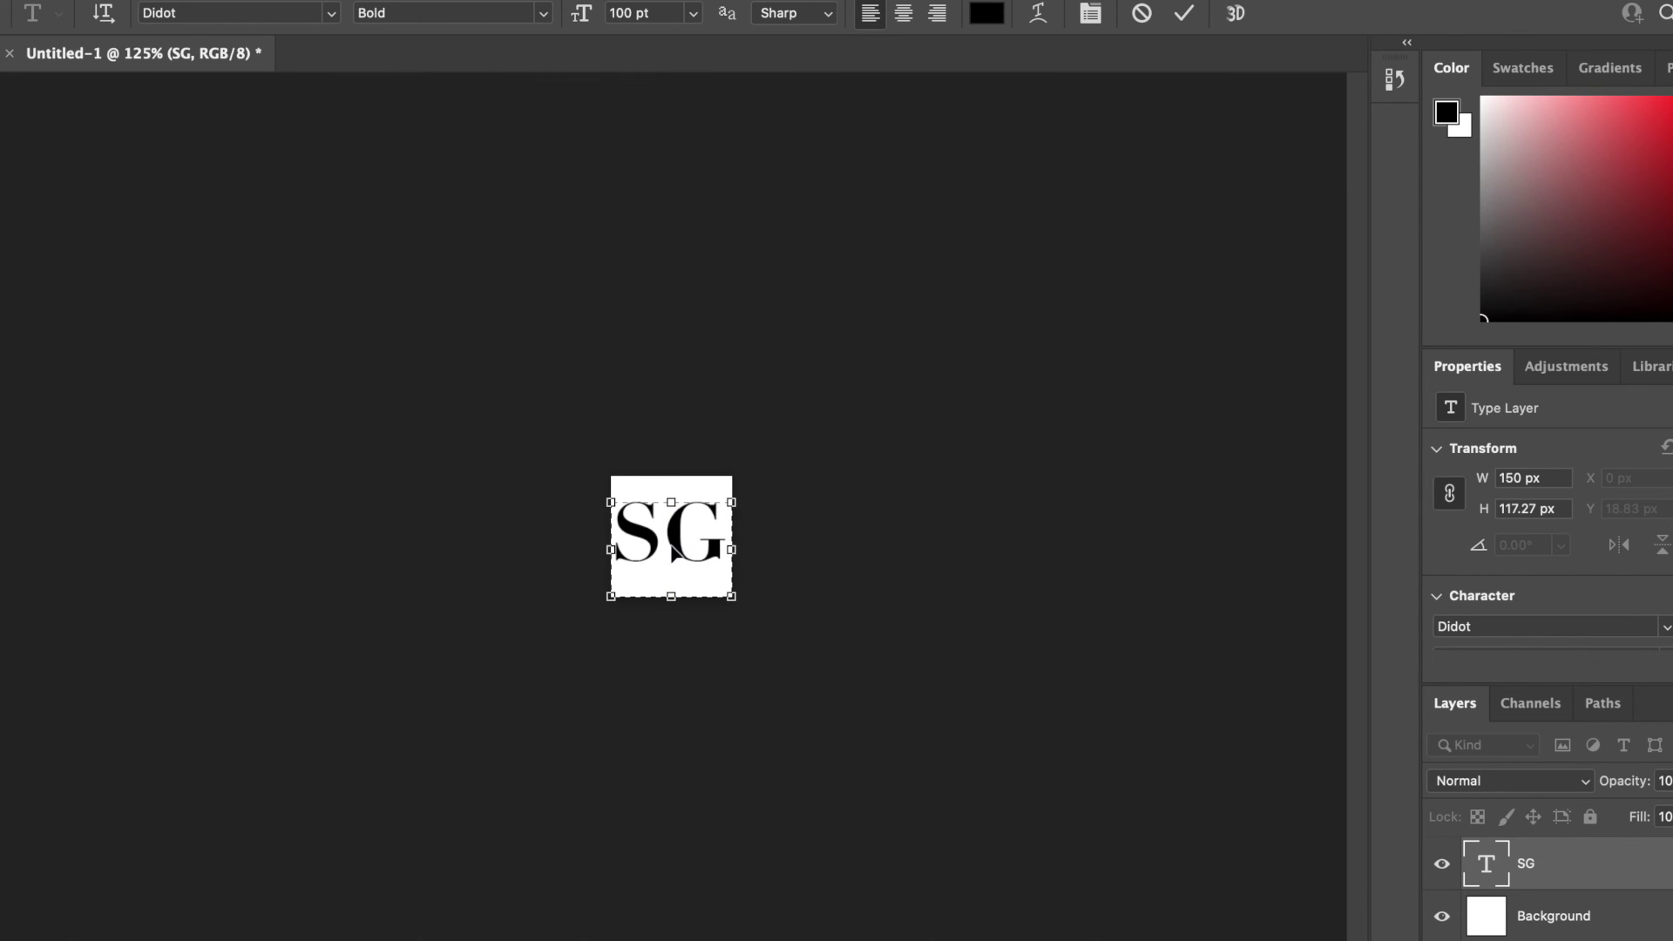
# - Center-align the "SG" text within its text frame
pyautogui.doubleClick(675, 540)
pyautogui.click(903, 13)
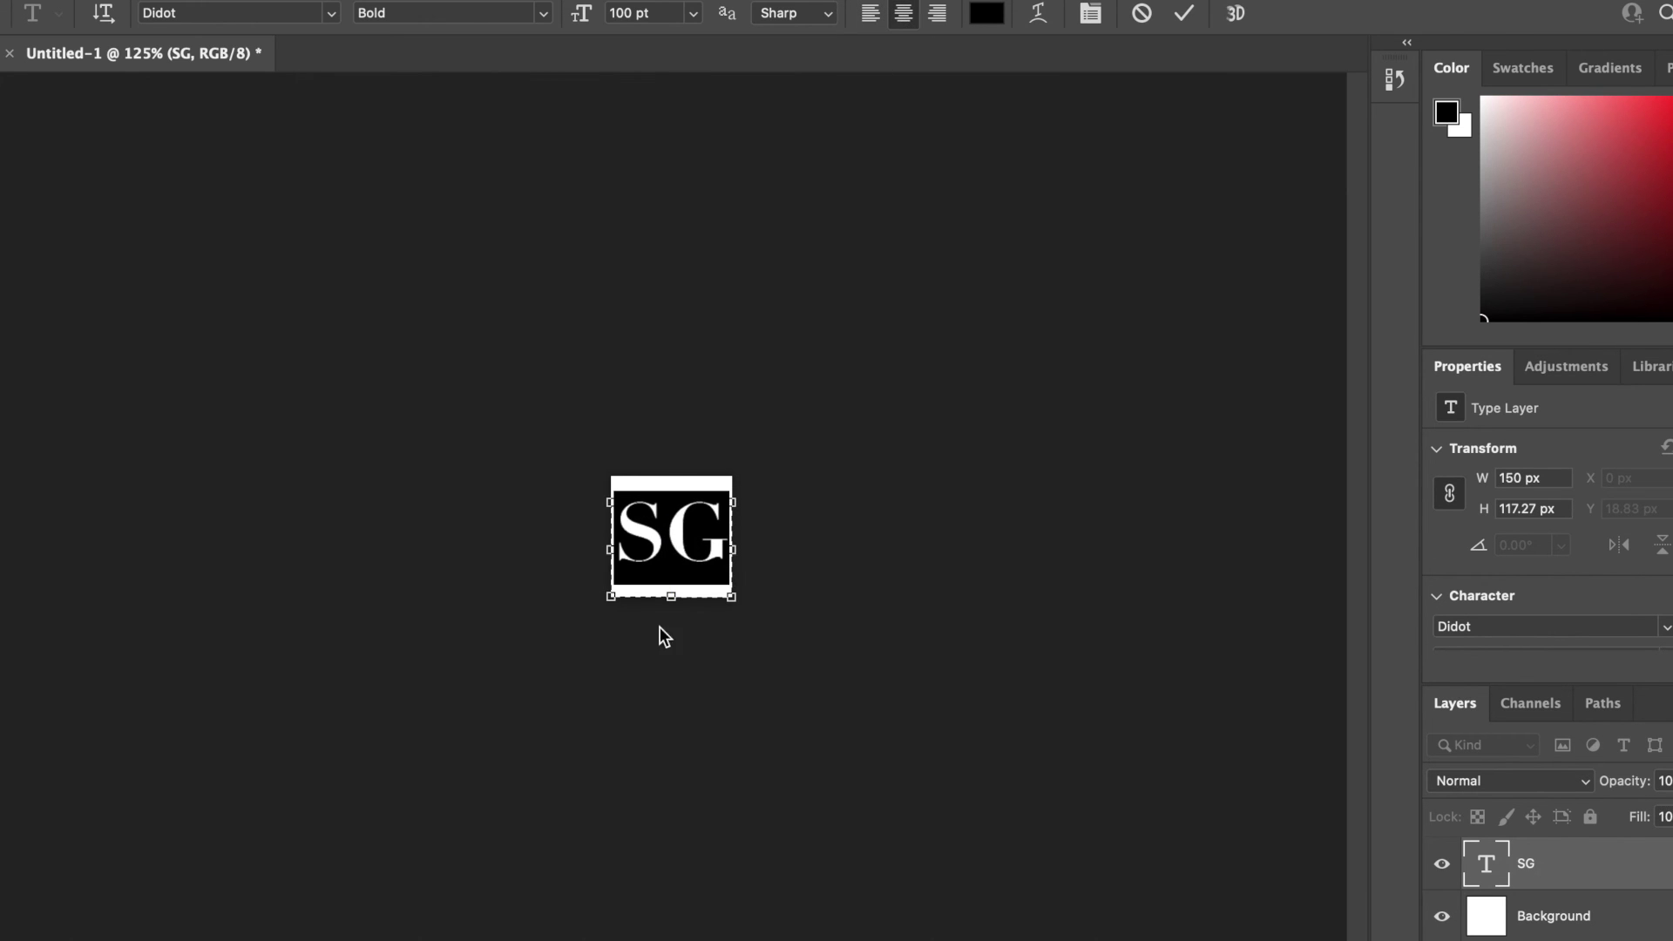
pyautogui.click(667, 557)
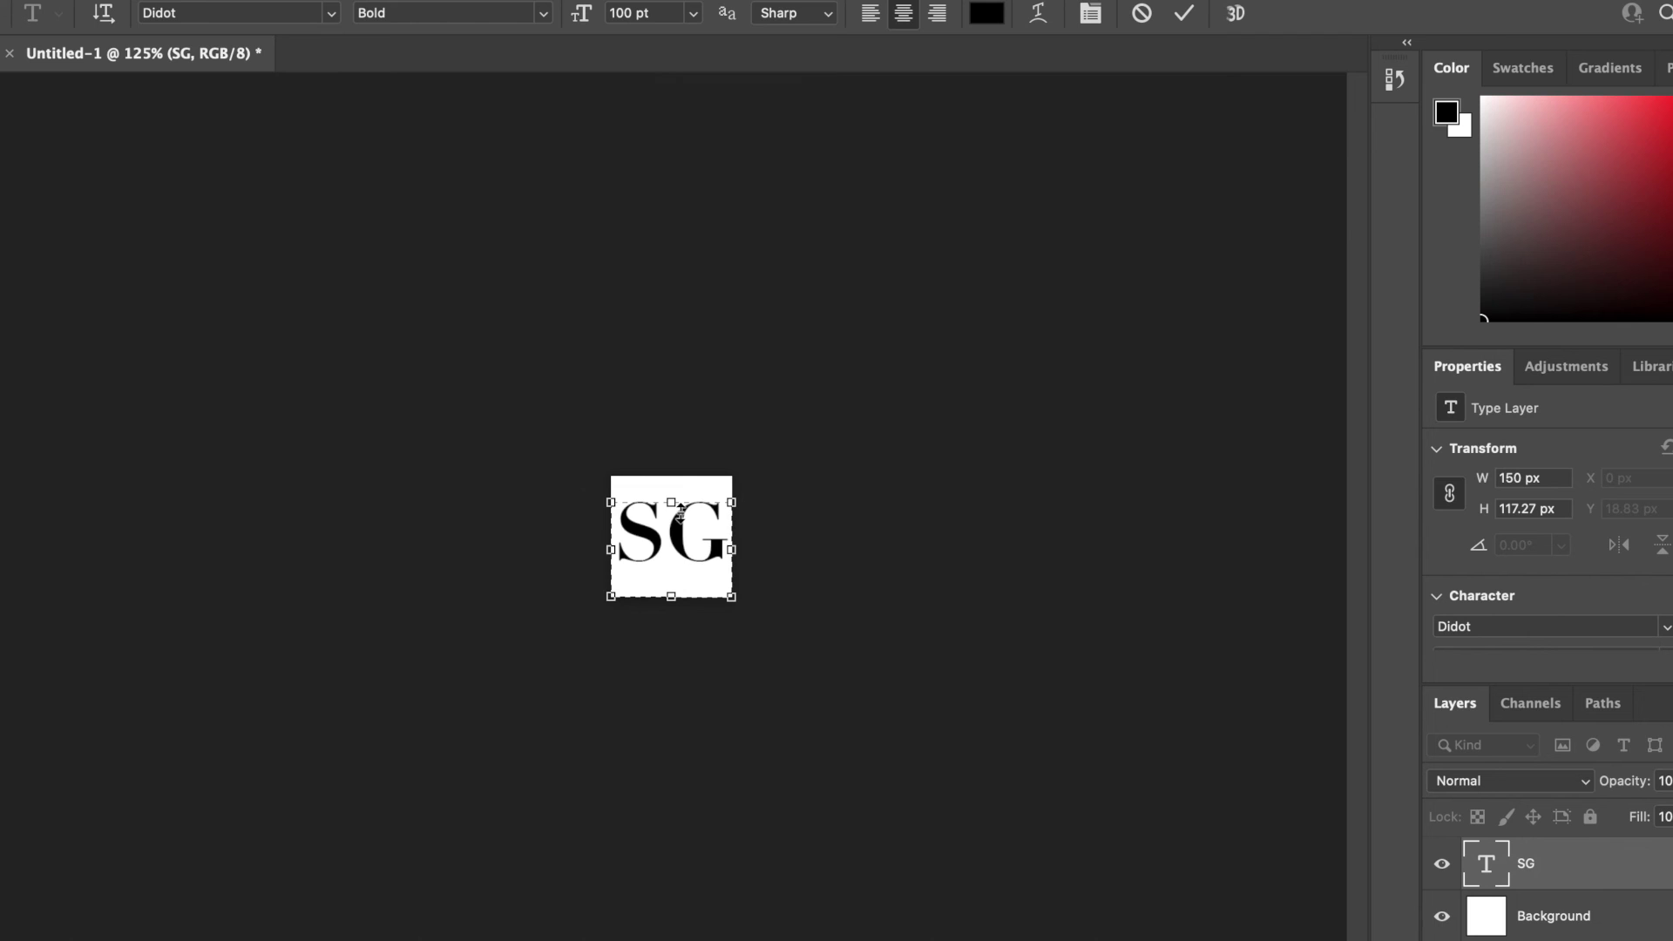
# - Hide the white Background layer, recolor the "SG" text to white (ffffff), and finish editing with no layer selected
pyautogui.click(998, 15)
pyautogui.moveTo(539, 630)
pyautogui.mouseDown()
pyautogui.moveTo(534, 363)
pyautogui.moveTo(508, 258)
pyautogui.mouseUp()
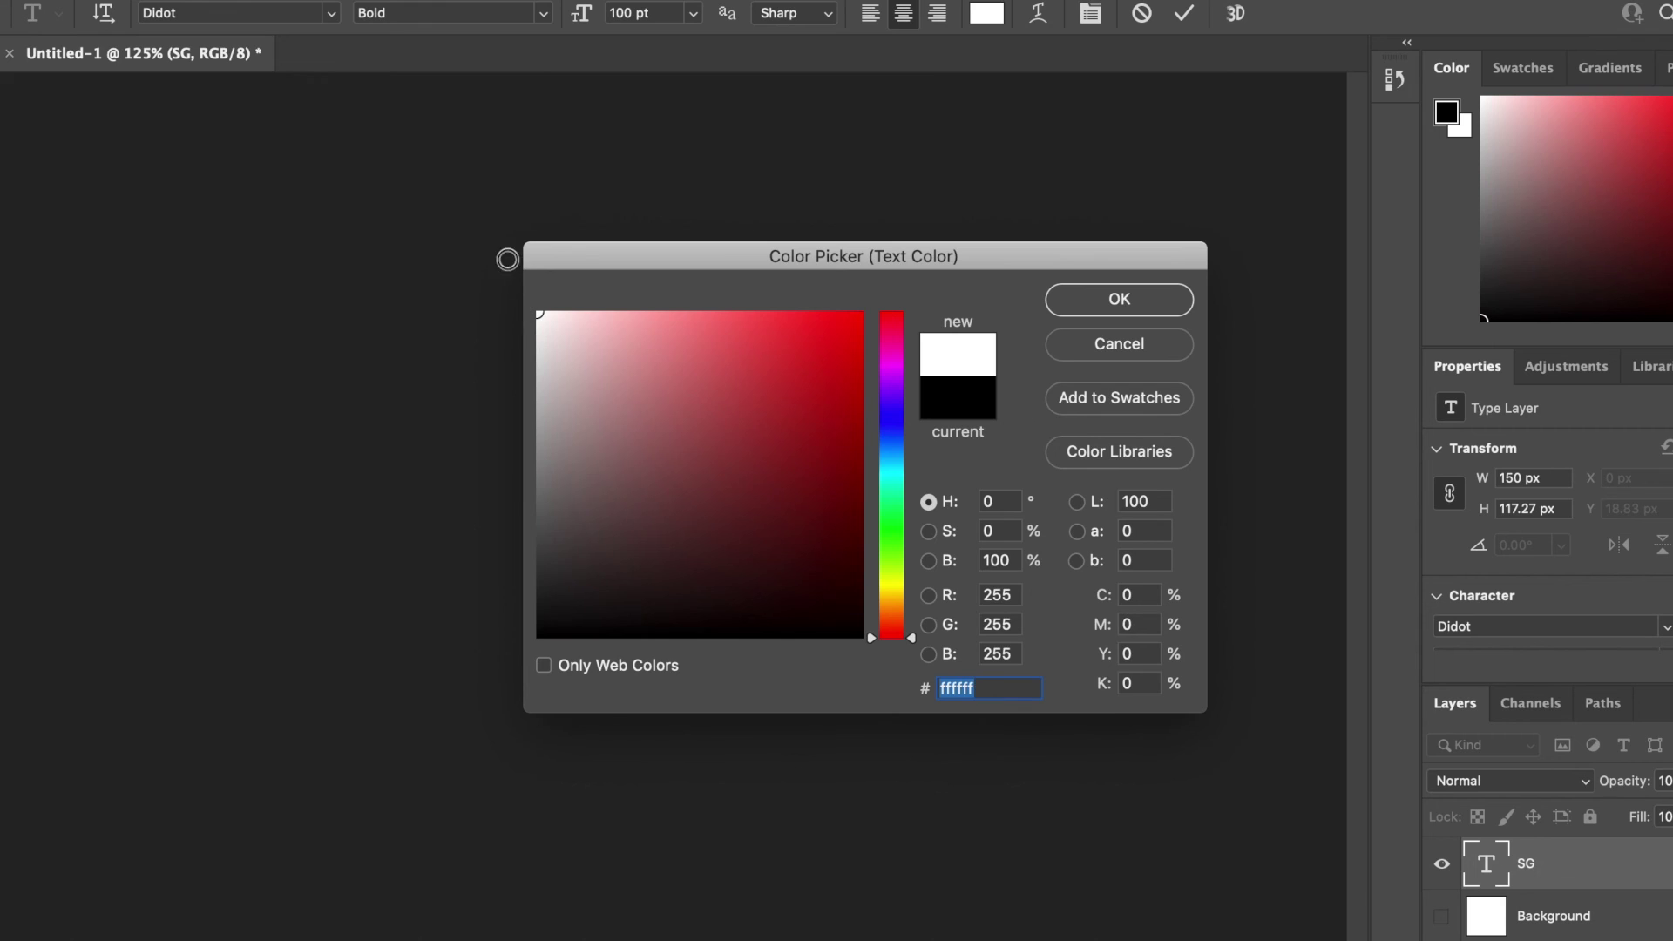
pyautogui.click(1105, 290)
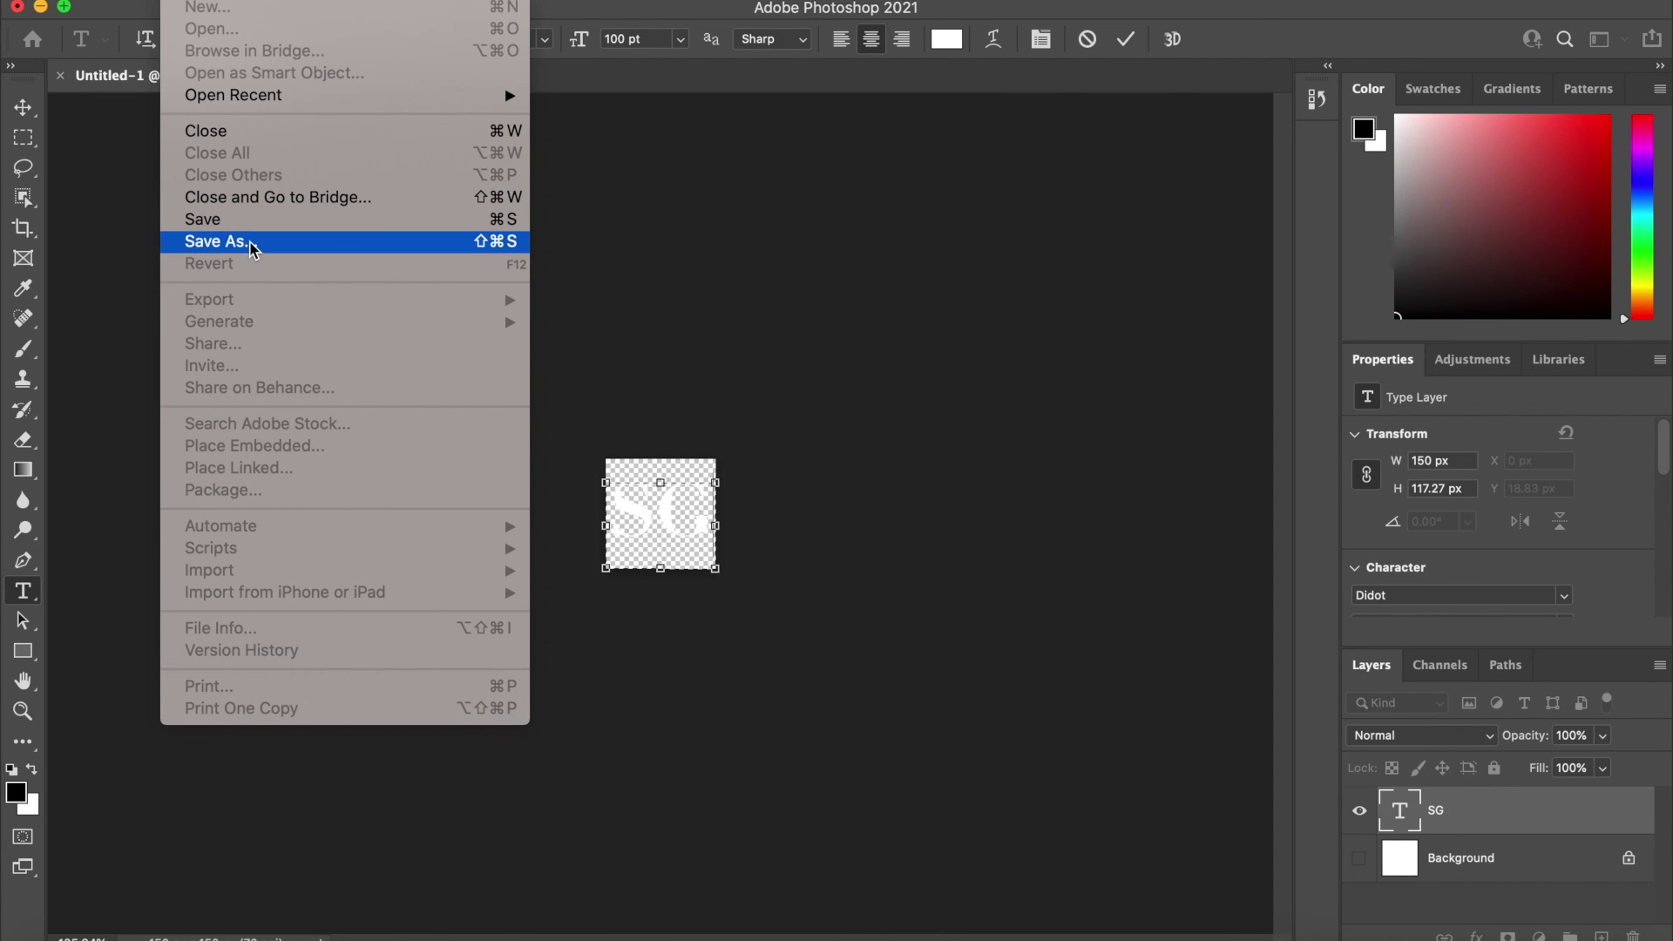
pyautogui.click(741, 498)
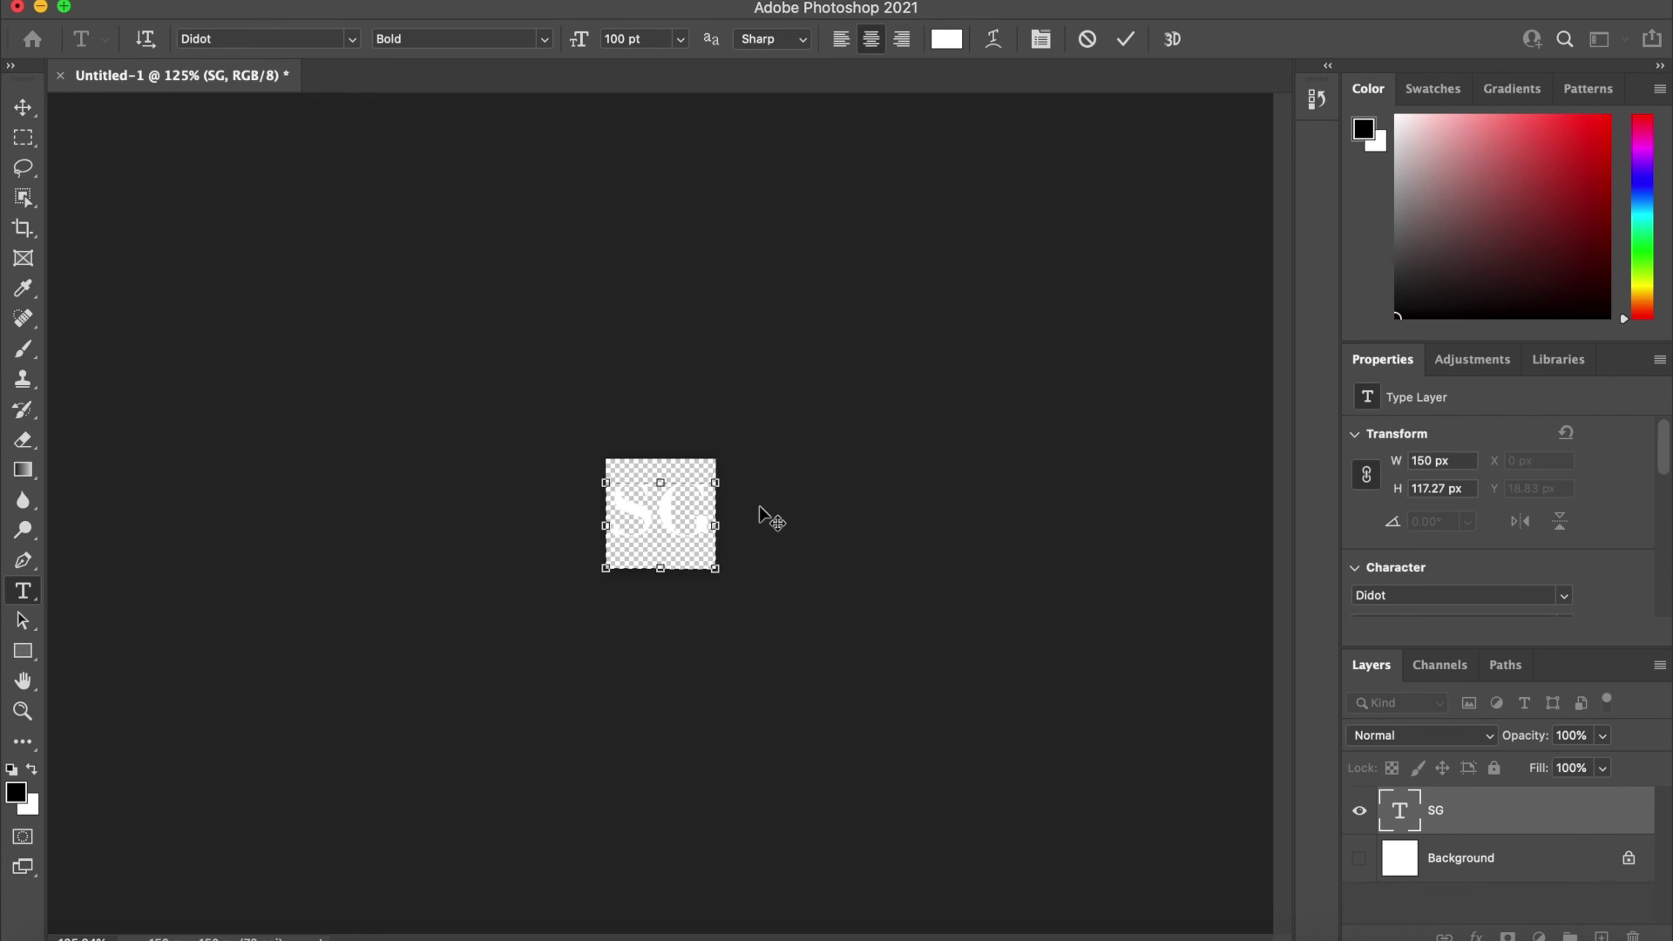
pyautogui.click(1446, 910)
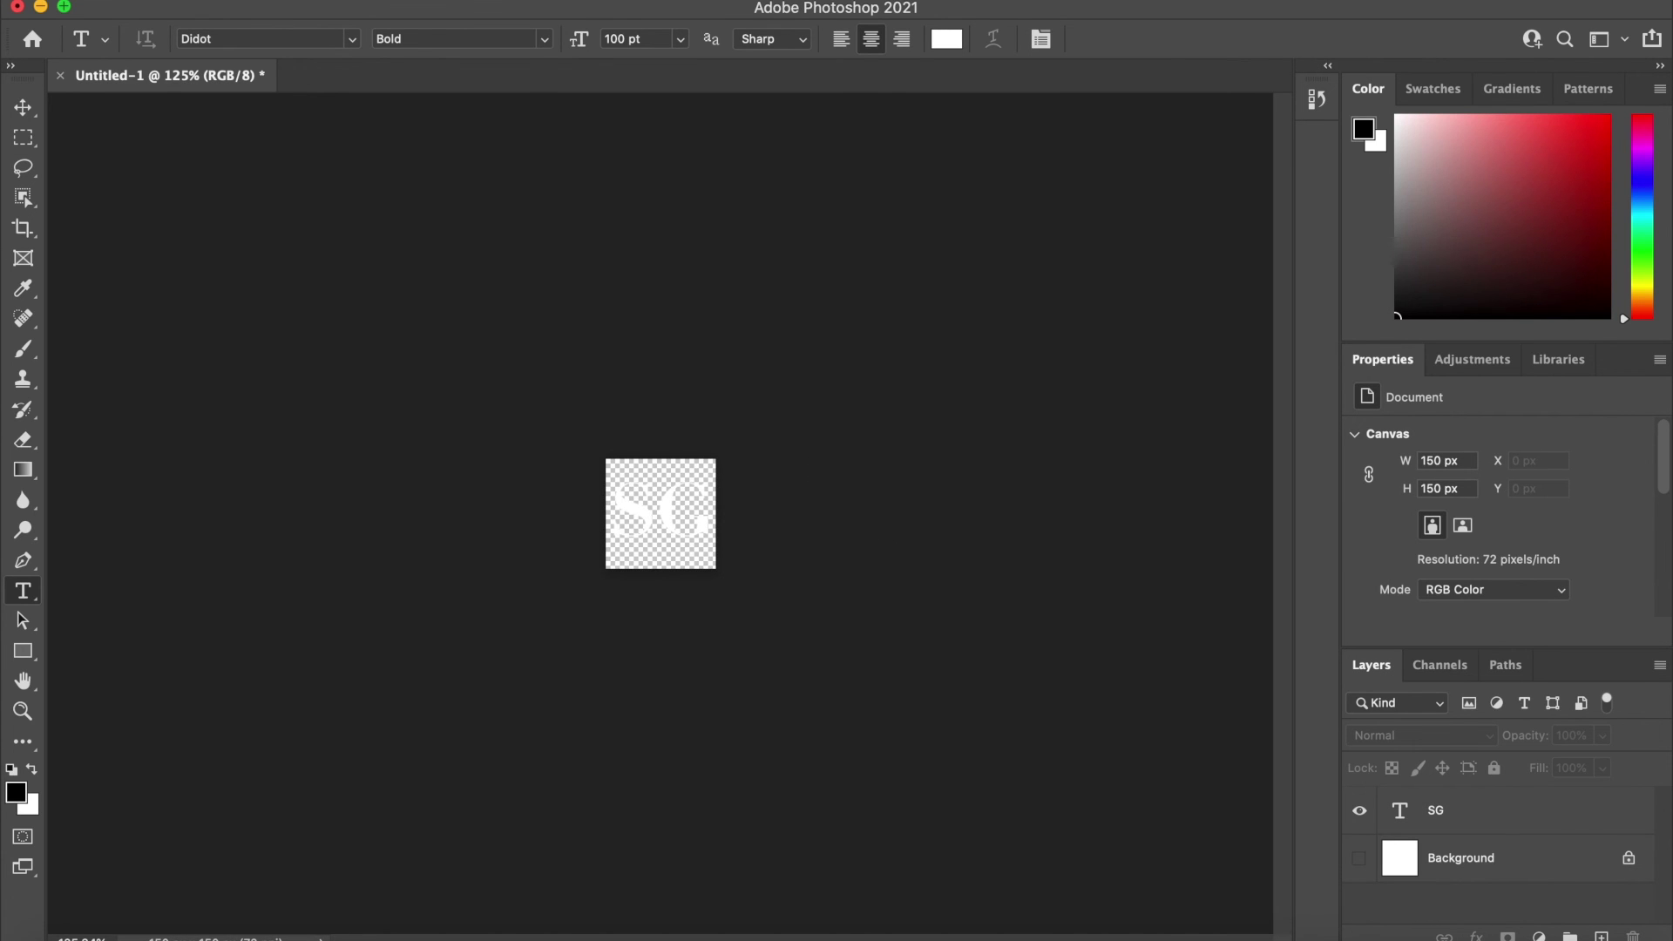
# - Open the Export As settings for the monogram image and set the file format to GIF
pyautogui.click(179, 2)
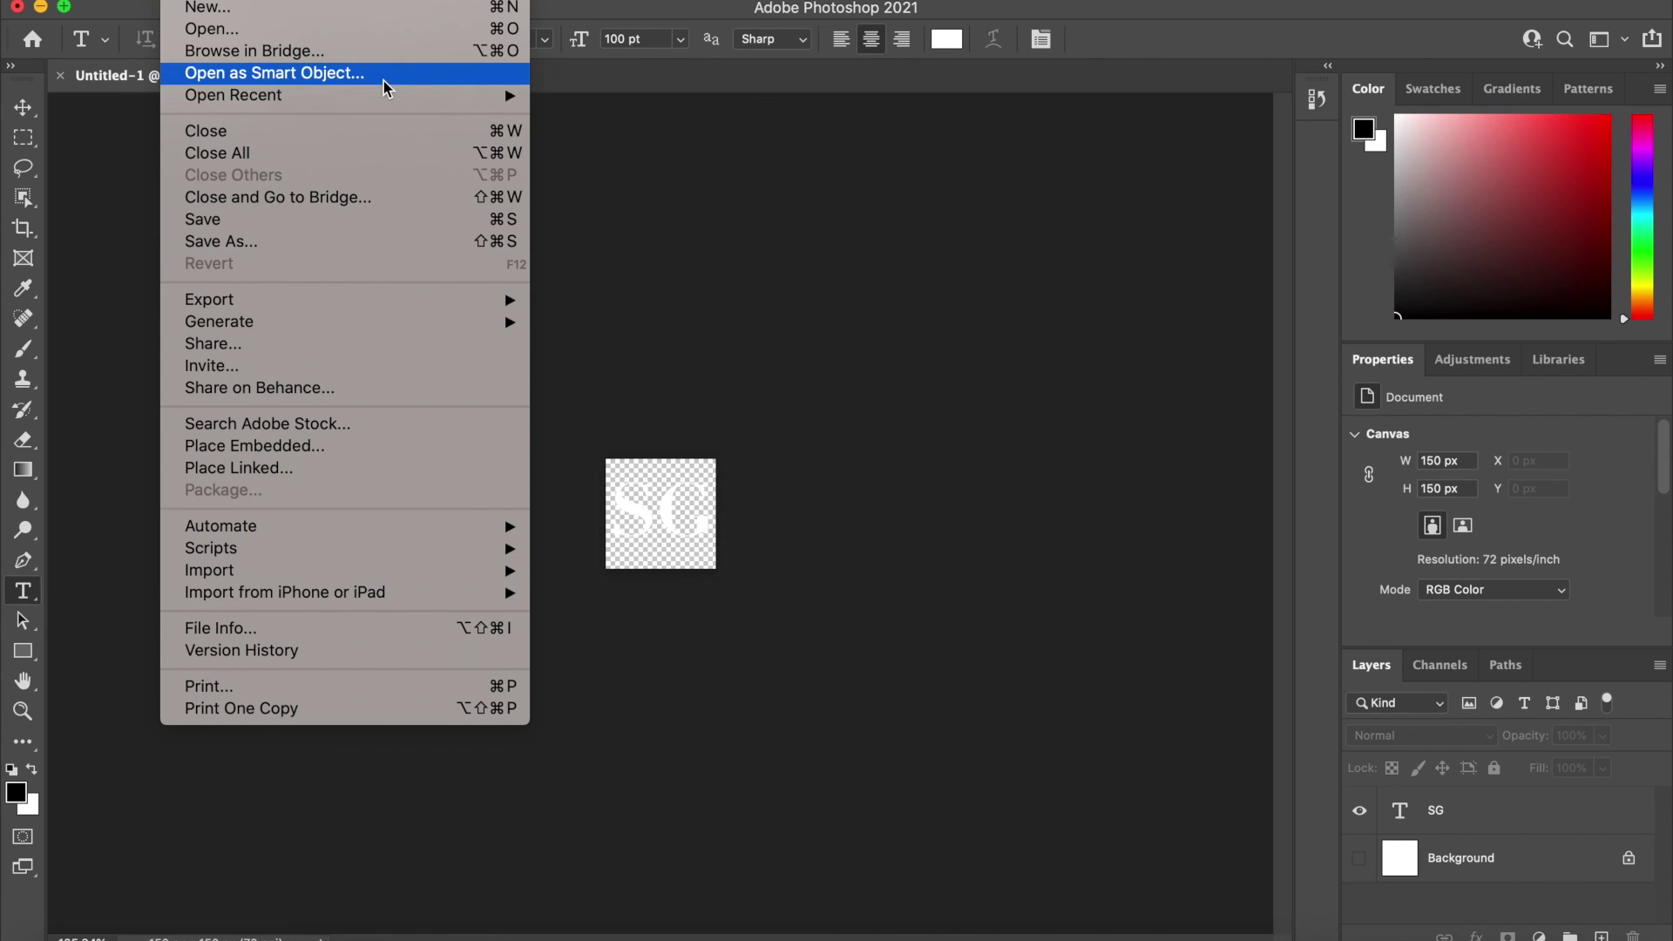
pyautogui.moveTo(500, 303)
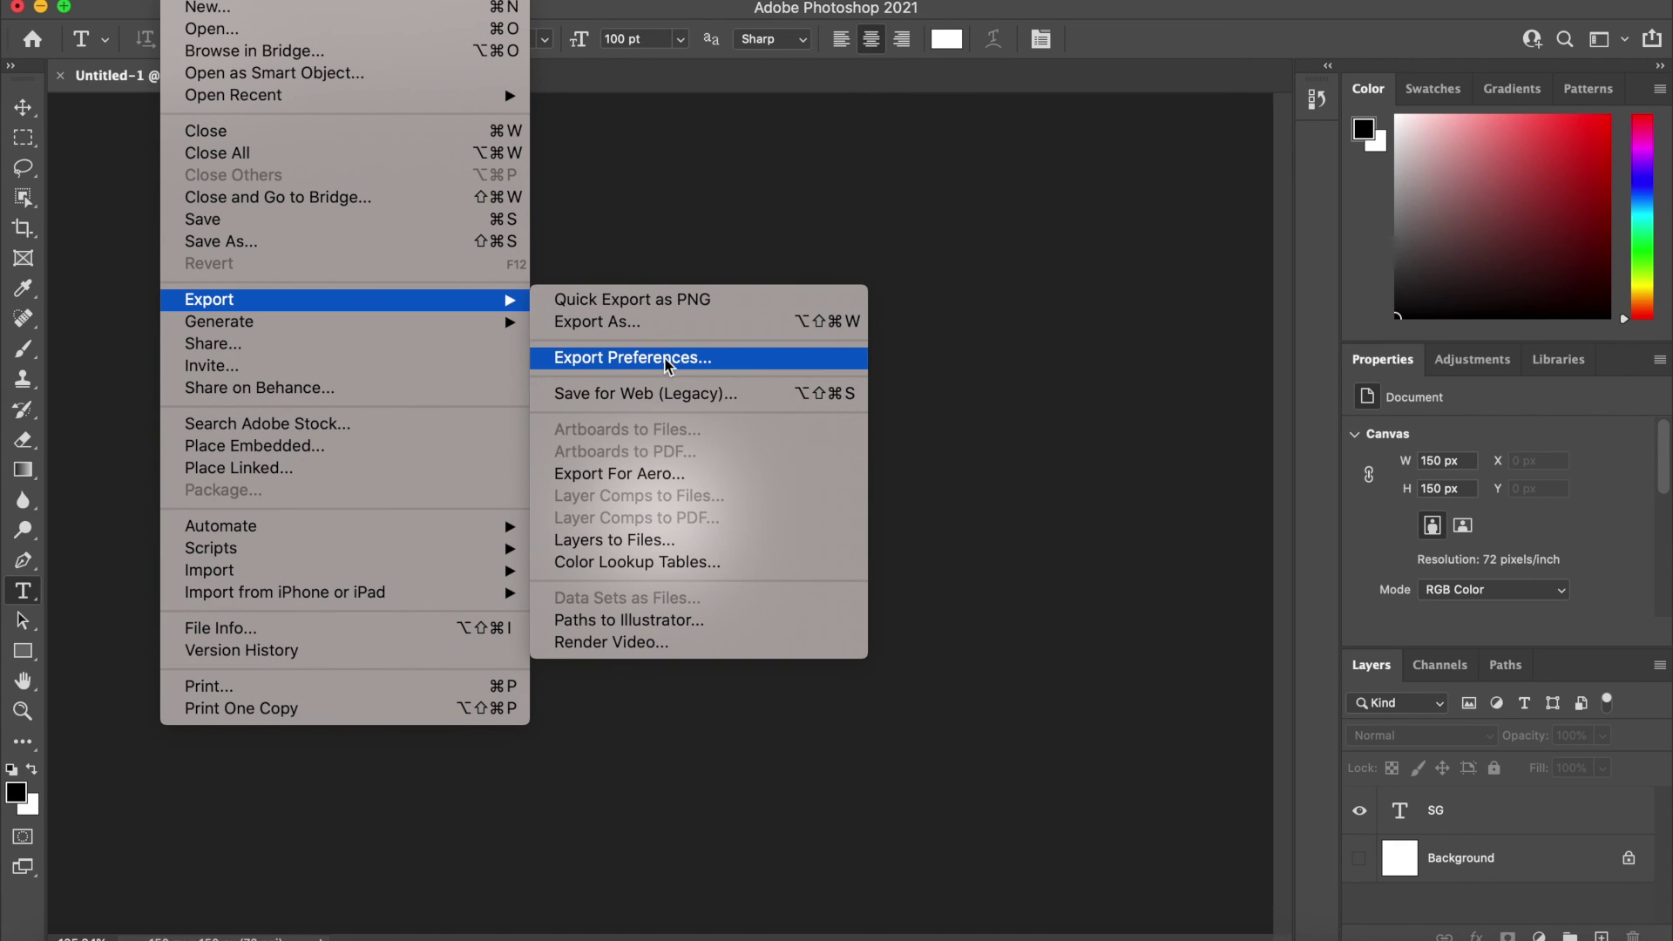
pyautogui.click(669, 322)
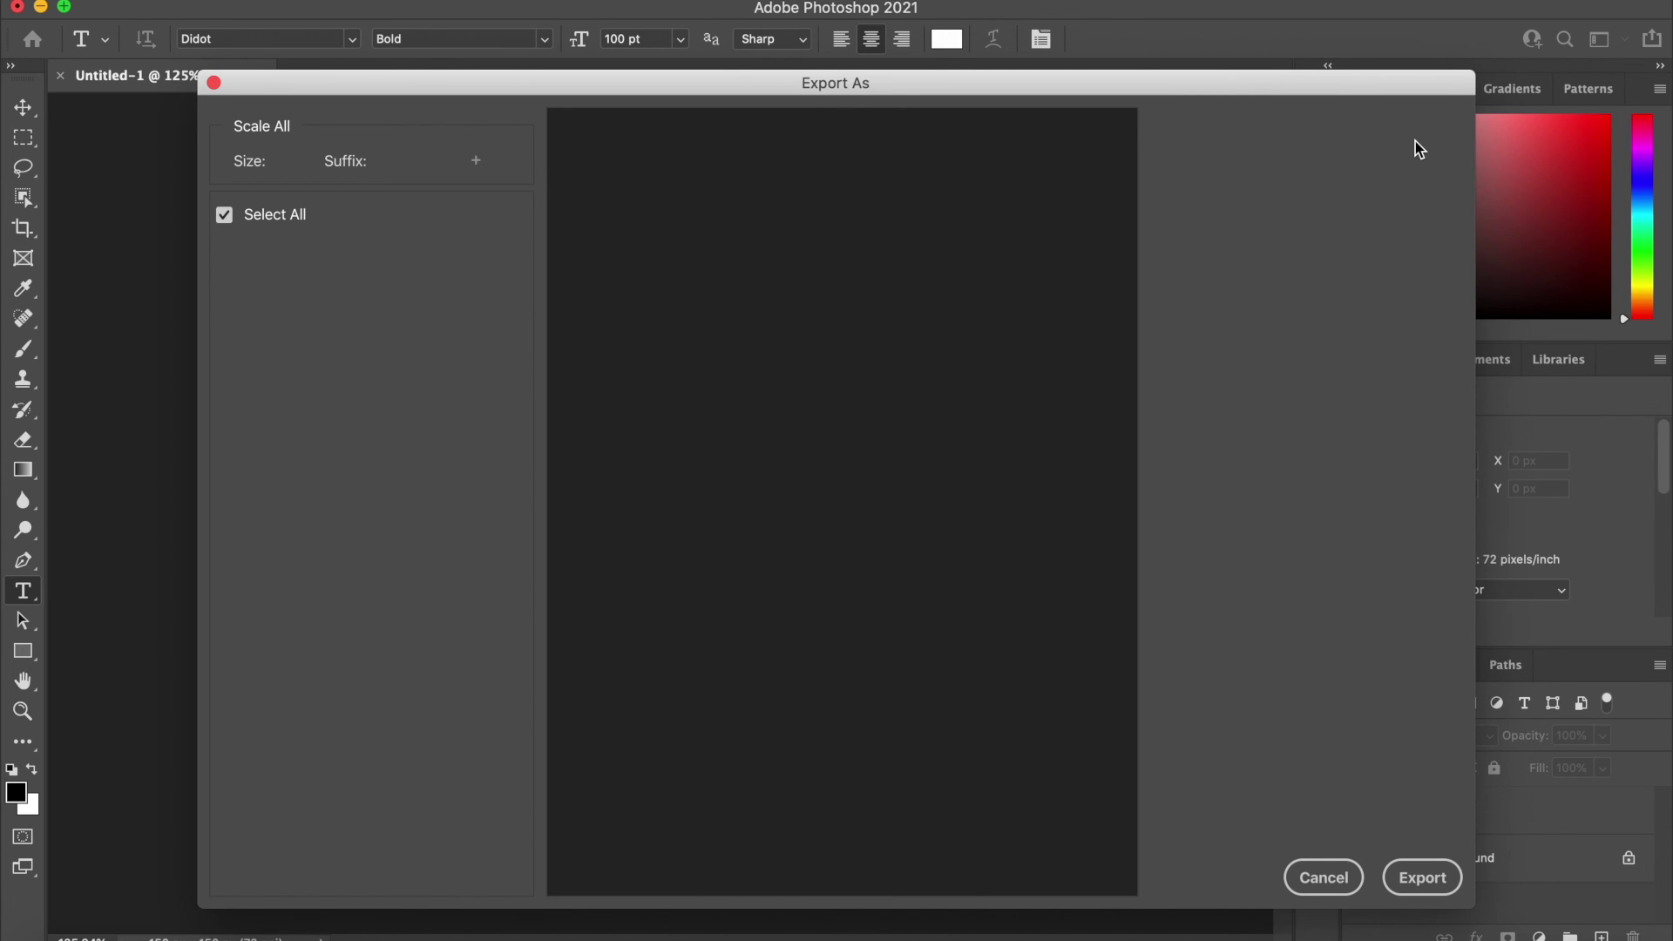
pyautogui.click(1404, 163)
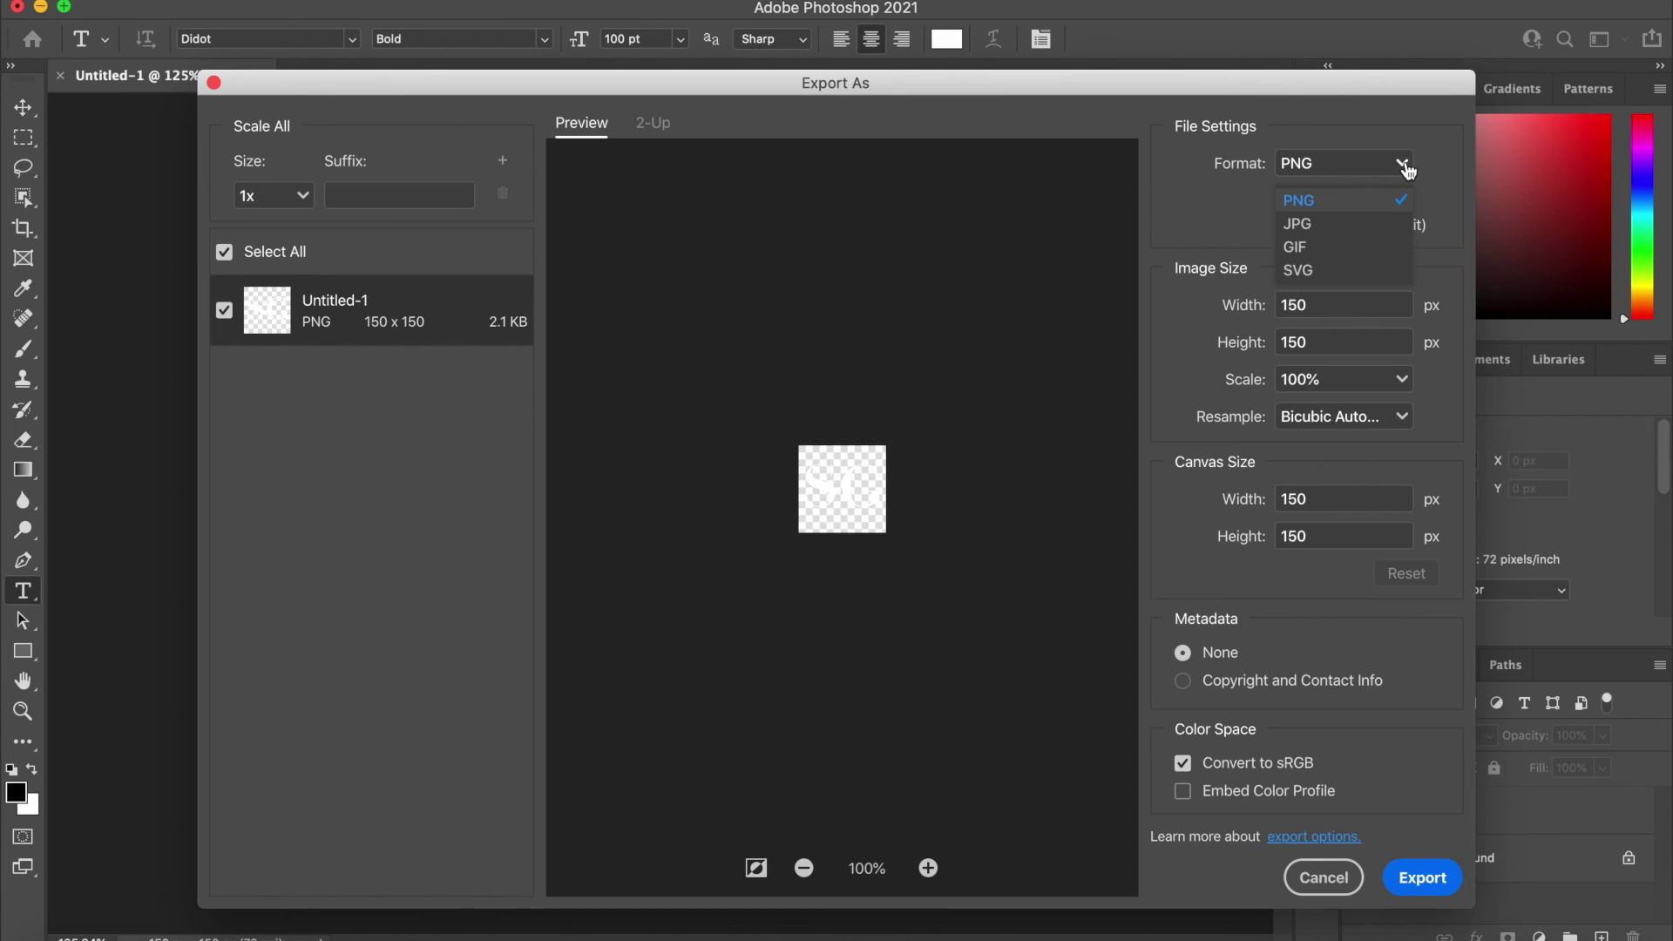
pyautogui.click(1366, 248)
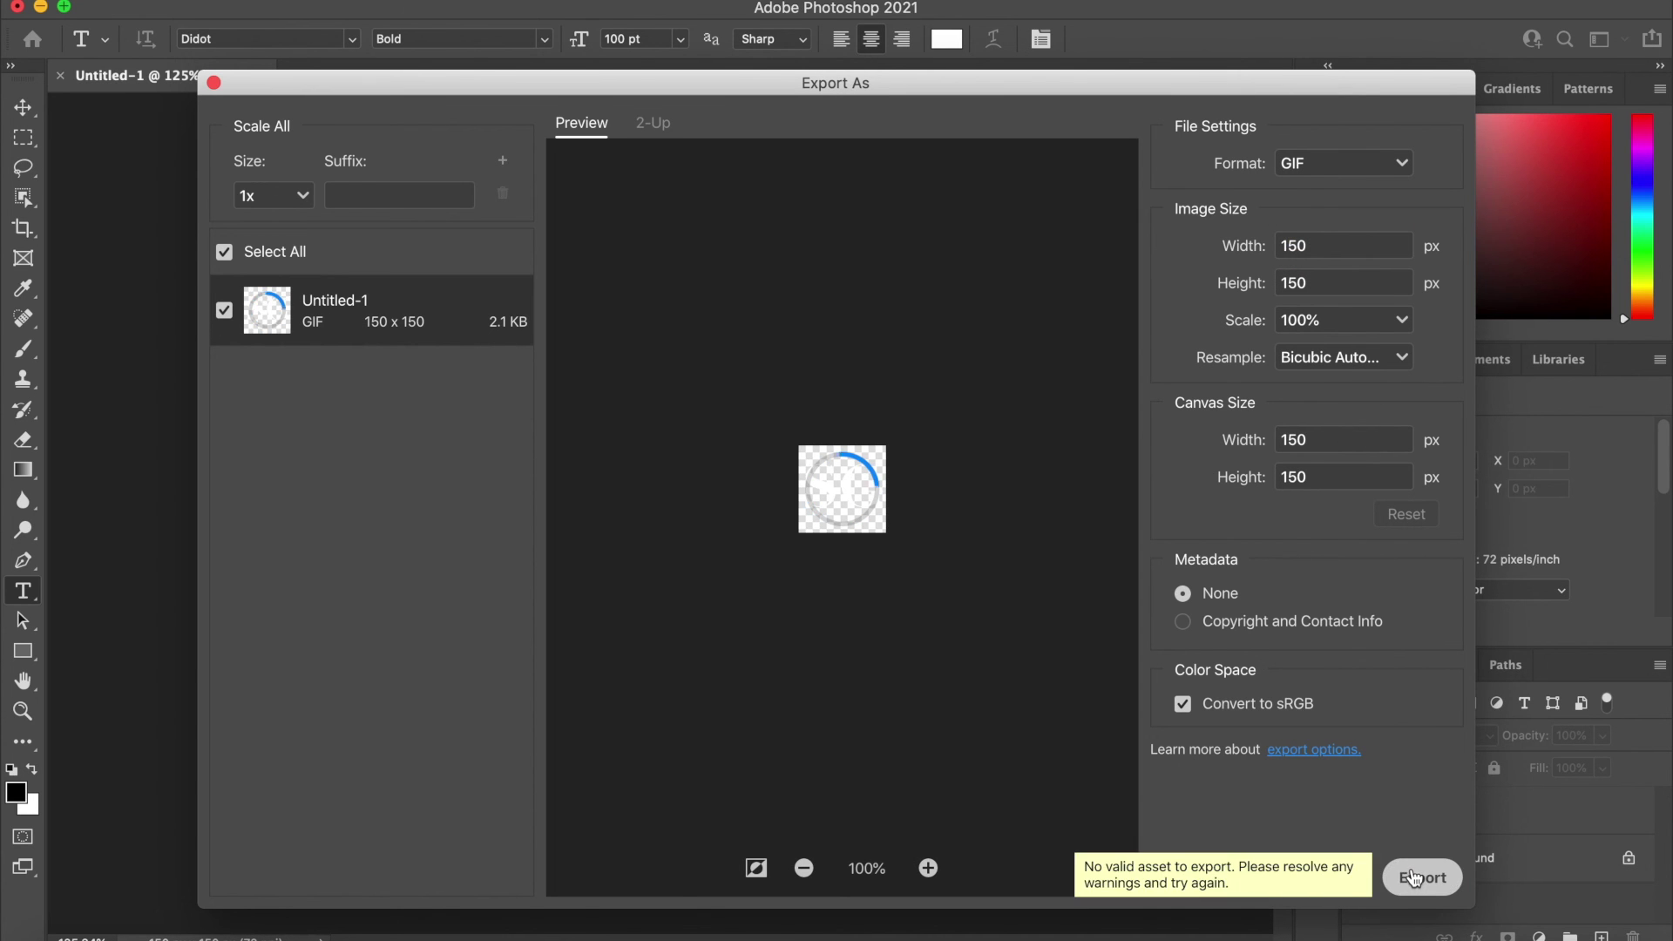
# - Export the GIF to the Desktop under the file name YT-Watermark
pyautogui.click(1415, 878)
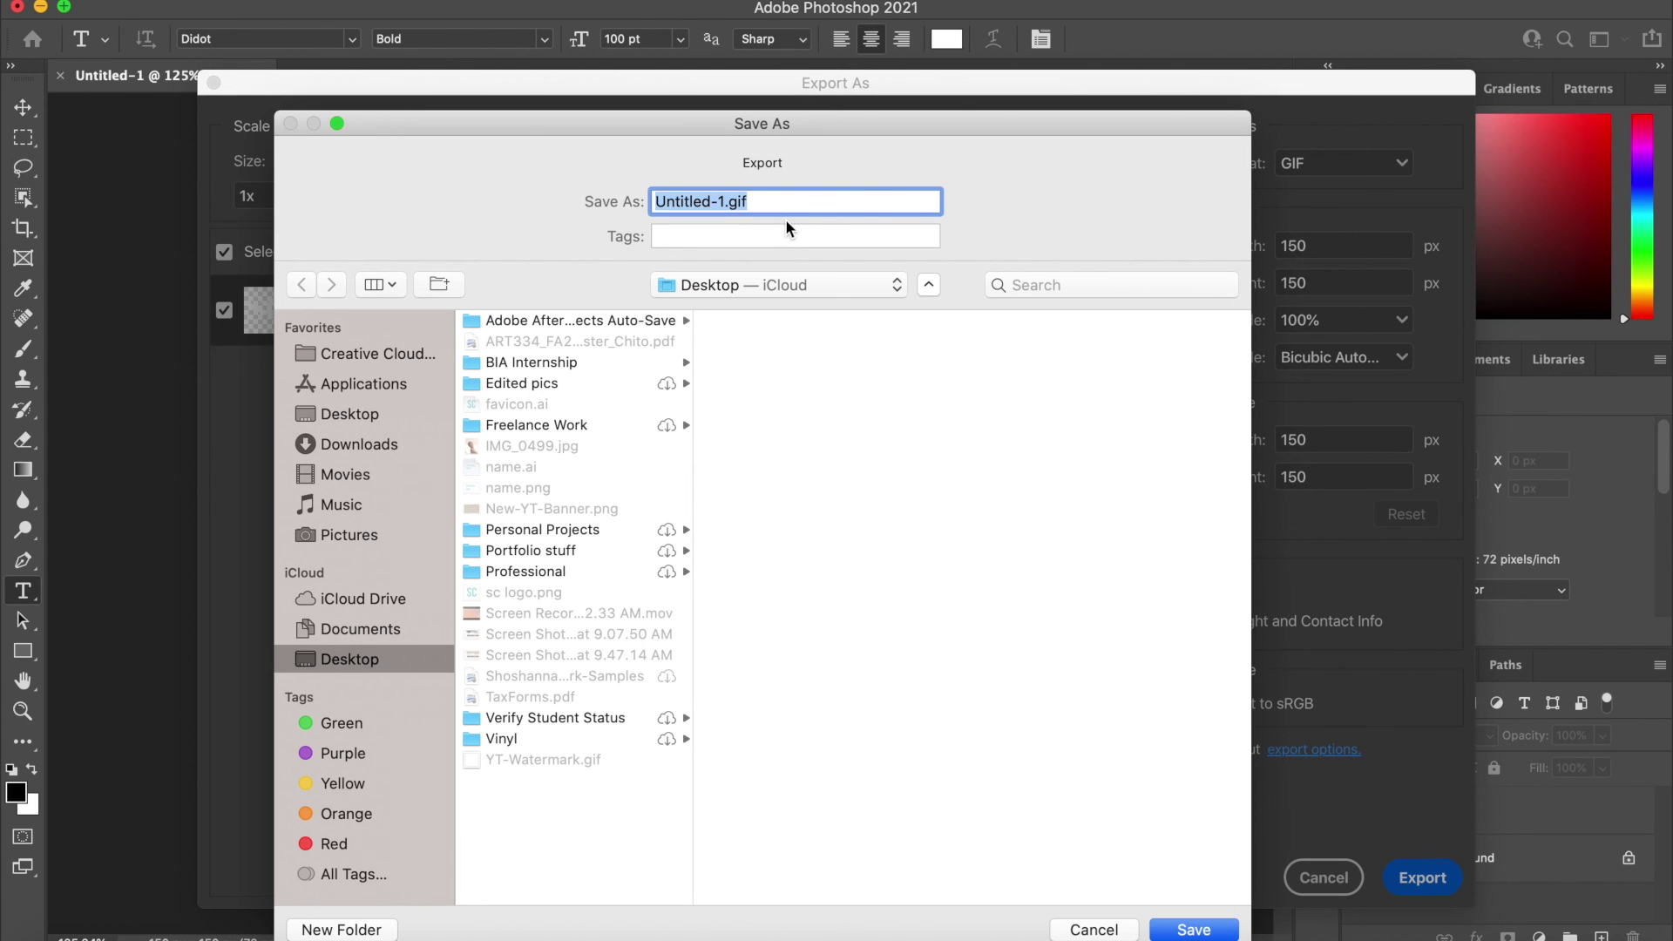
pyautogui.write('YT-Watermark')
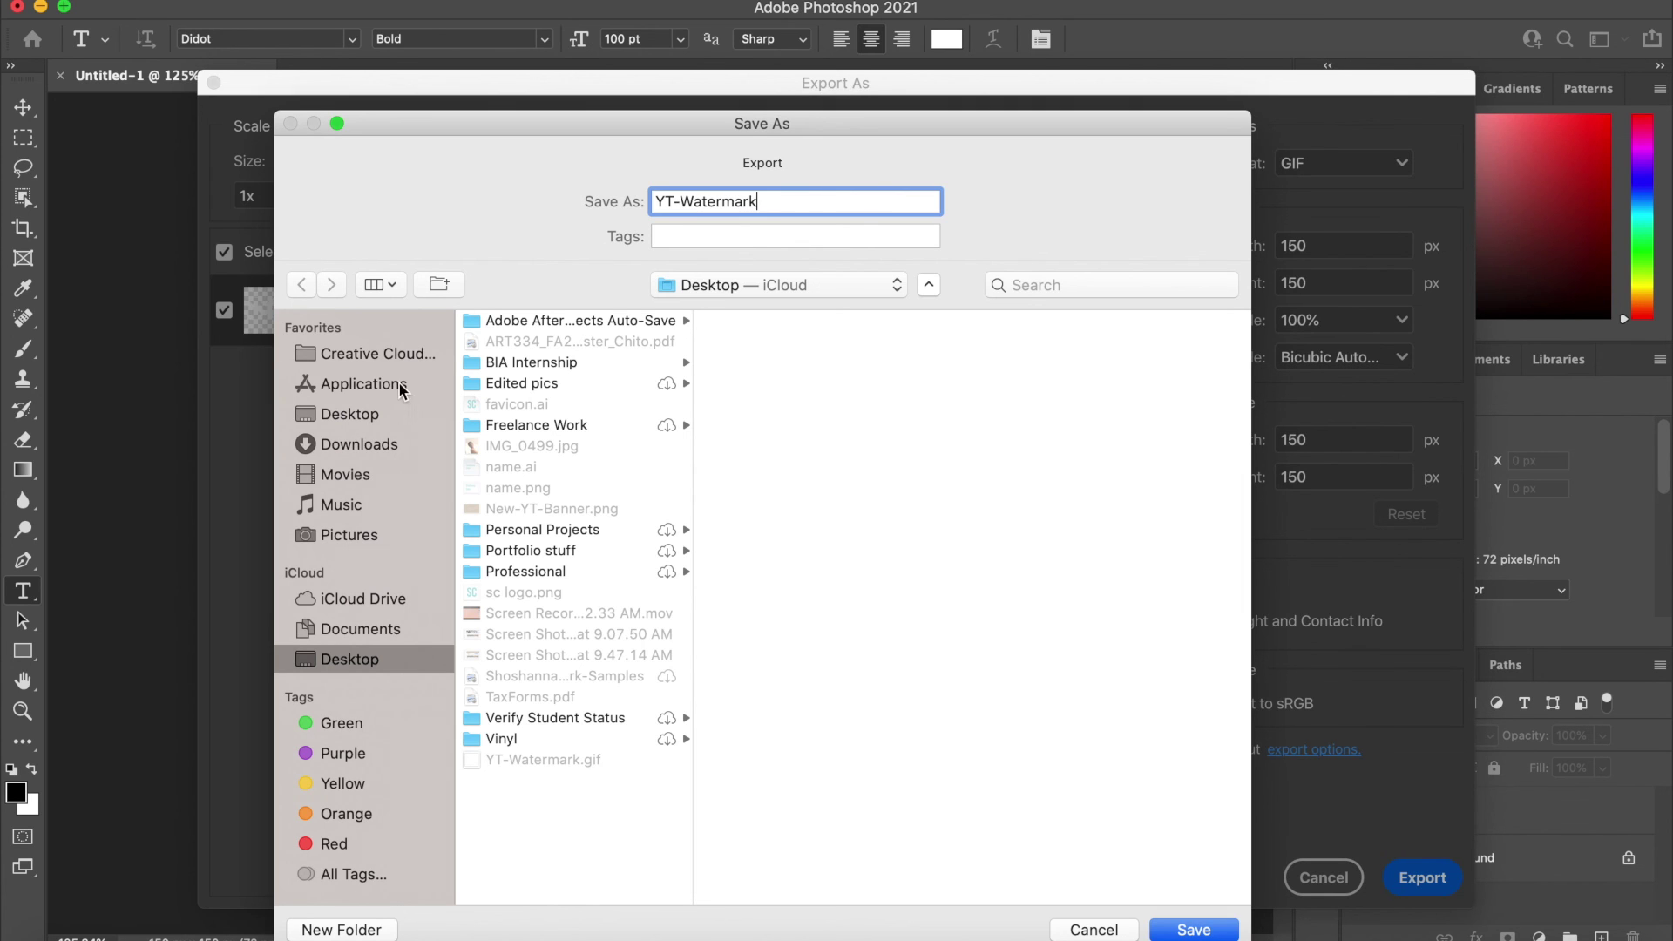
pyautogui.click(1203, 930)
pyautogui.click(931, 274)
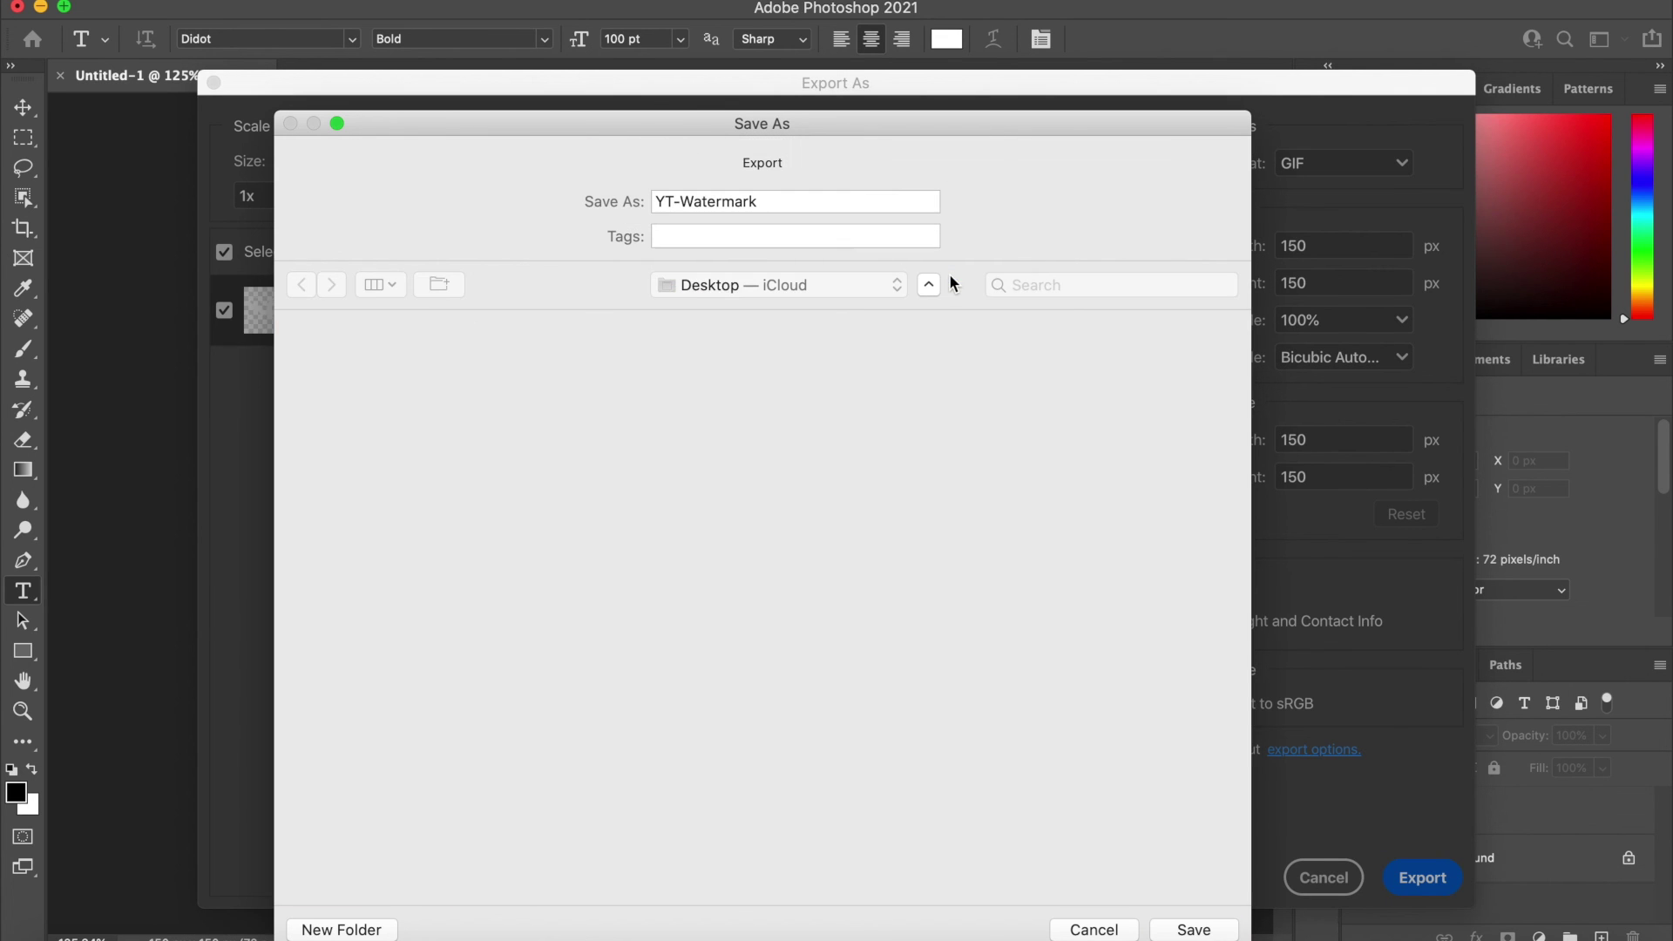